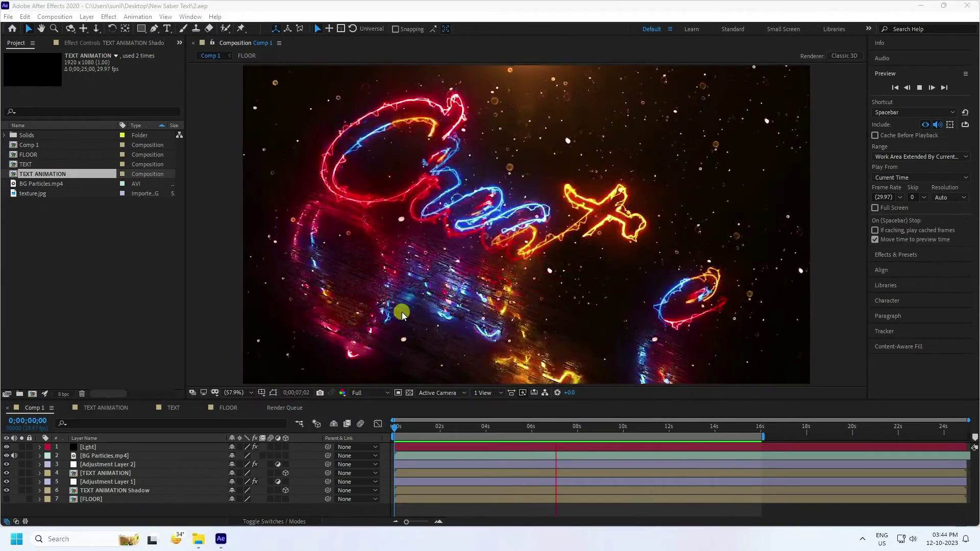
Start a new project and create a 1920 x 1080 composition at 29.97 fps with a duration of 25 seconds.
left_click(571, 429)
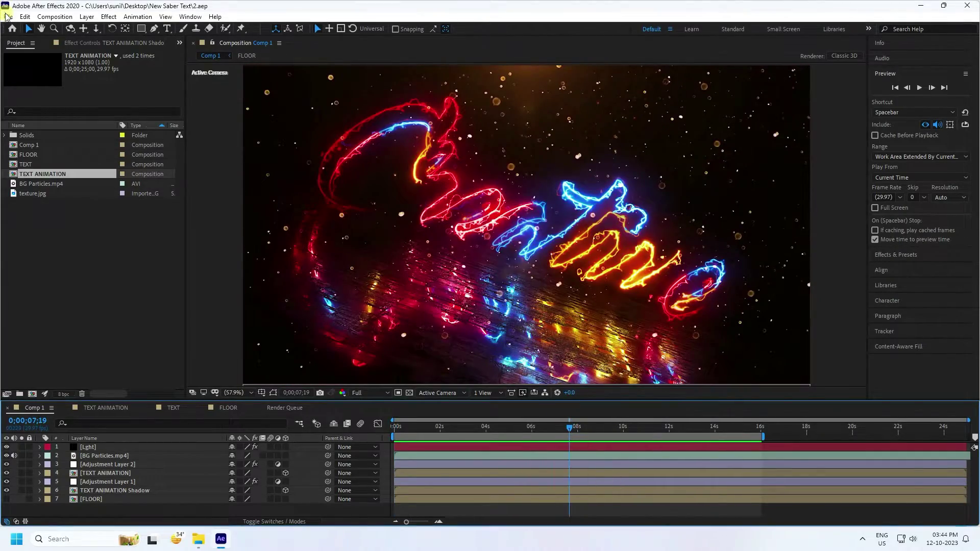
left_click(8, 17)
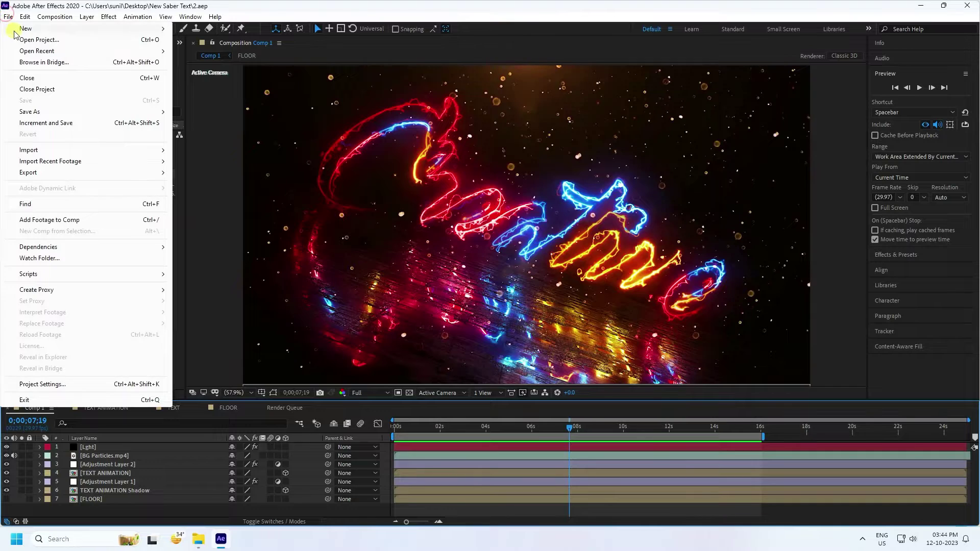
mouse_move(23, 29)
left_click(204, 29)
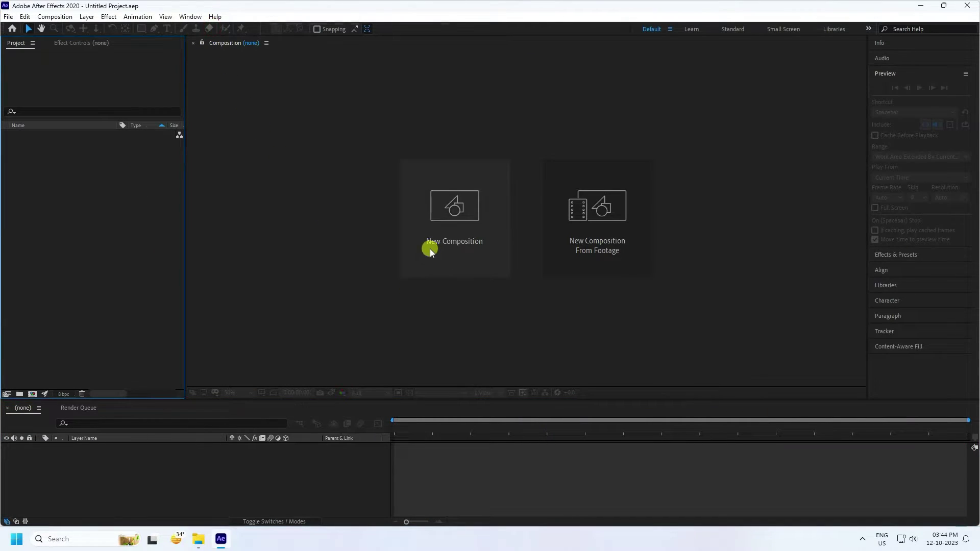
left_click(464, 247)
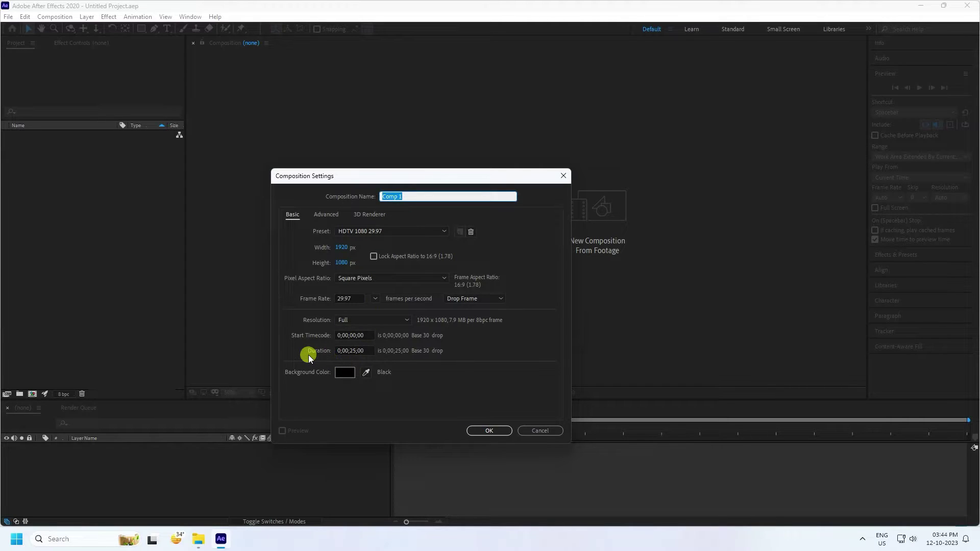
left_click(480, 430)
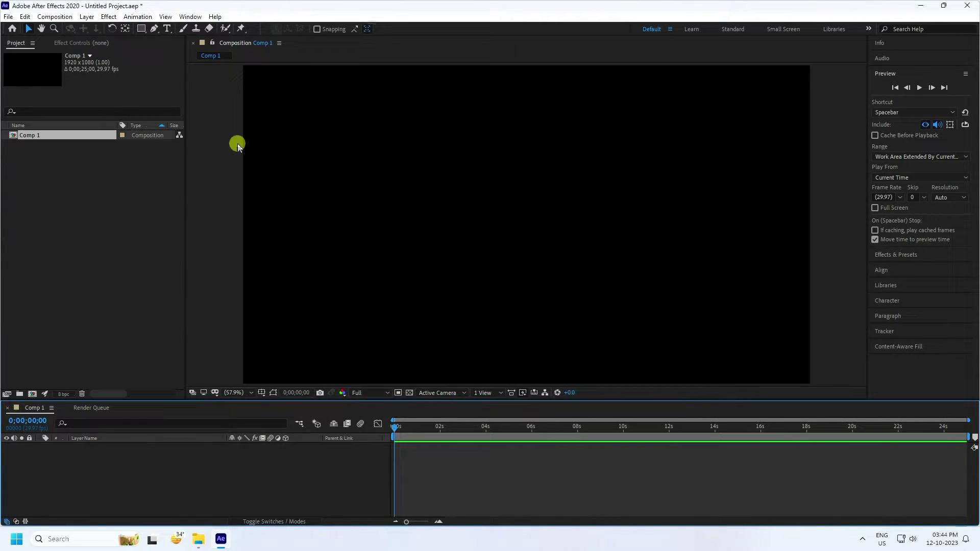
Add a text layer reading "Creative" to the composition.
left_click(167, 28)
left_click(347, 231)
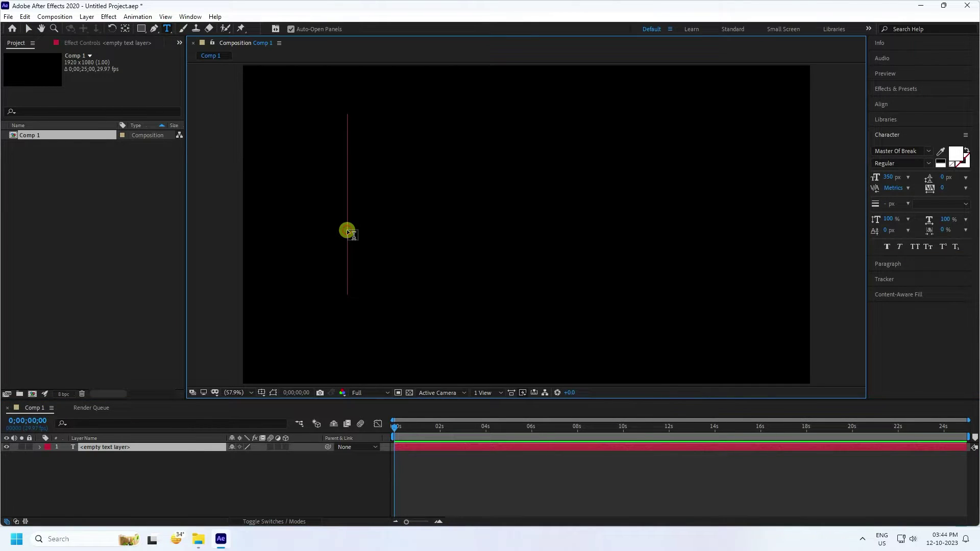
type("C")
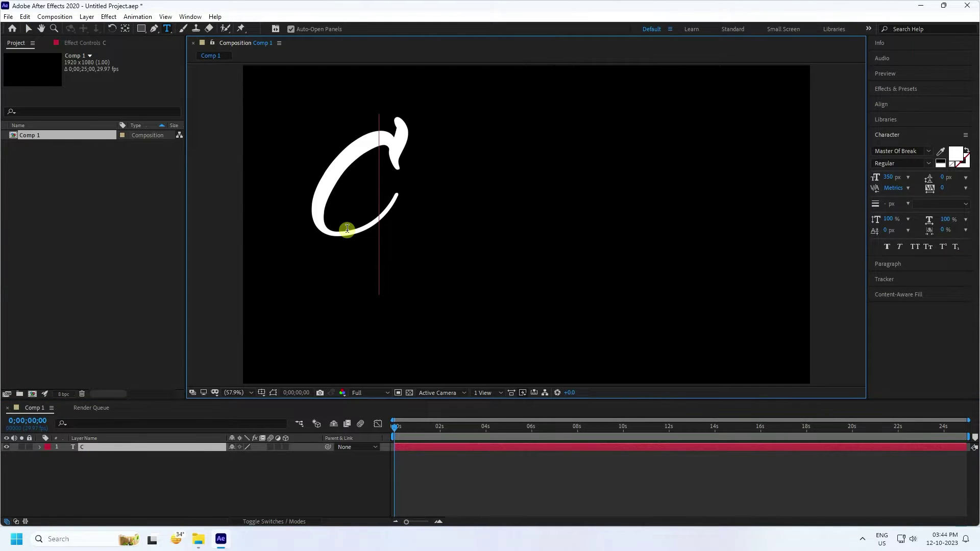
type("reat")
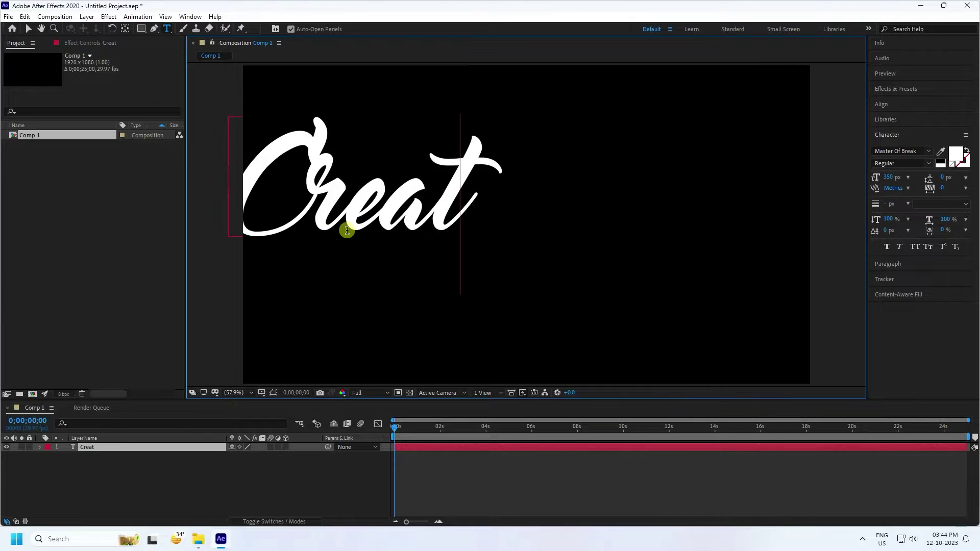
type("ive")
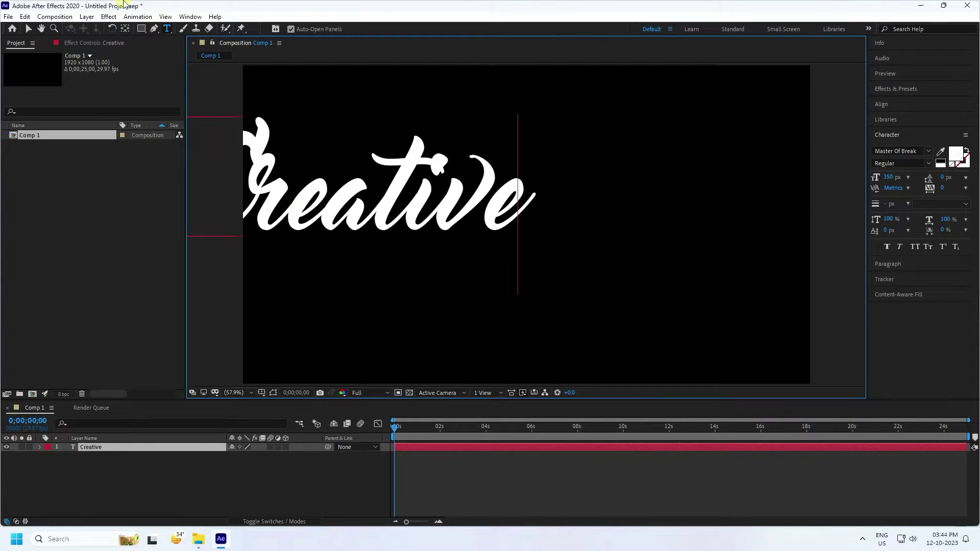
left_click(28, 29)
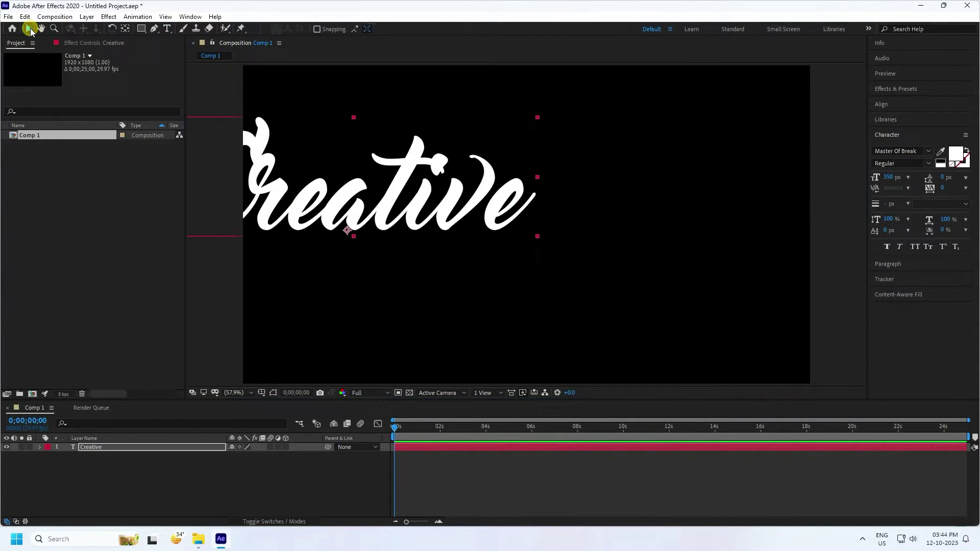
Centre the "Creative" text horizontally and vertically in the composition.
left_click(882, 103)
left_click(900, 129)
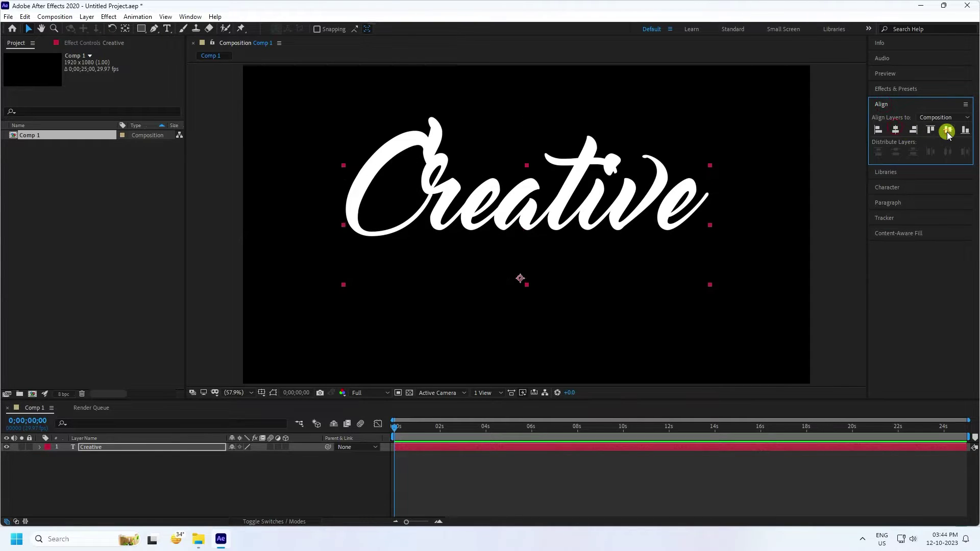
left_click(948, 129)
Centre the text layer's anchor point and move the text straight up, slightly above the middle of the composition.
left_click(134, 447)
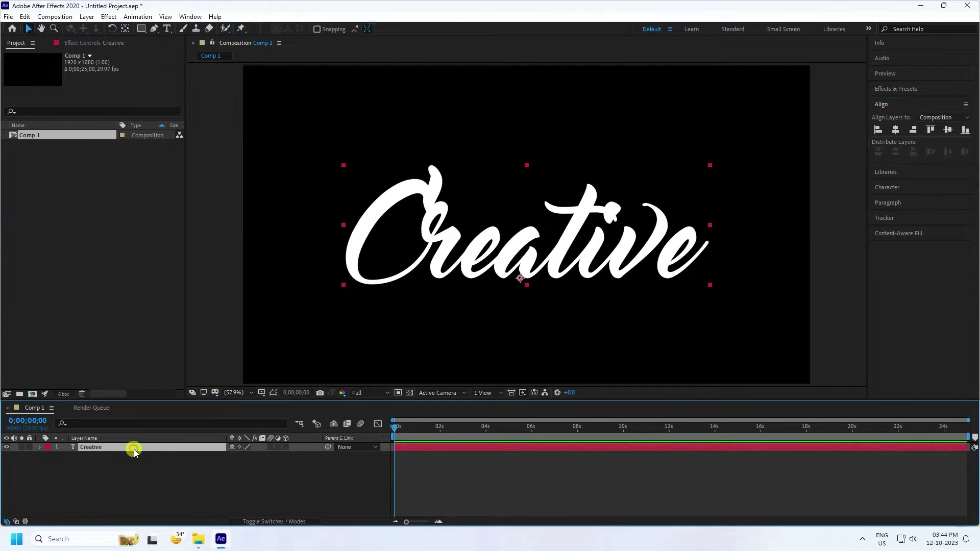
left_click(885, 188)
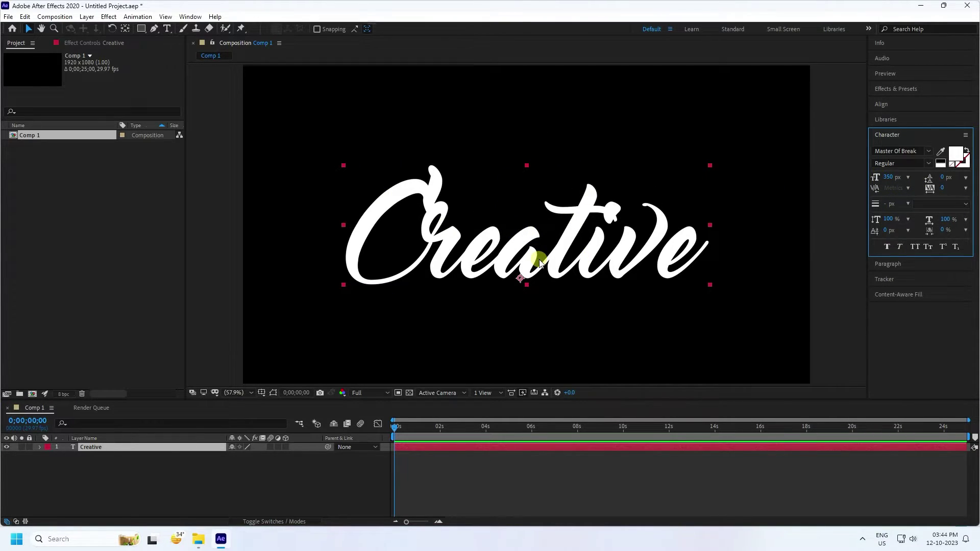
key("ctrl+alt+Home")
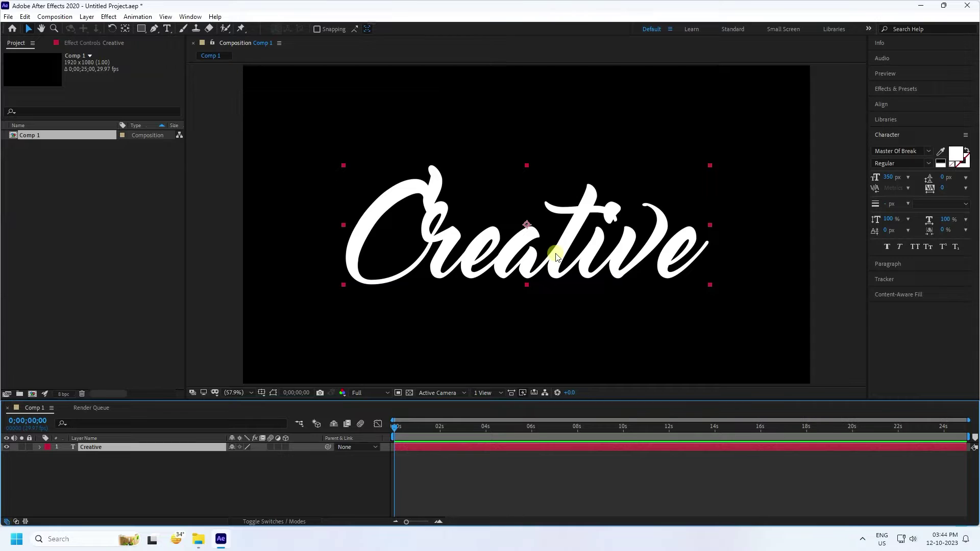
left_click_drag(542, 258, 558, 221)
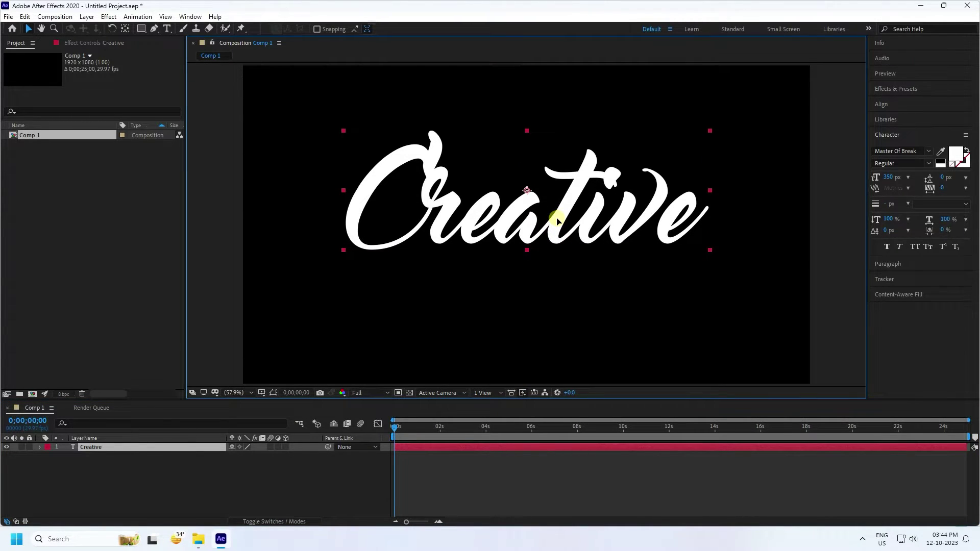
Pre-compose the Creative text layer into a new composition named TEXT, moving all attributes.
right_click(92, 448)
left_click(126, 394)
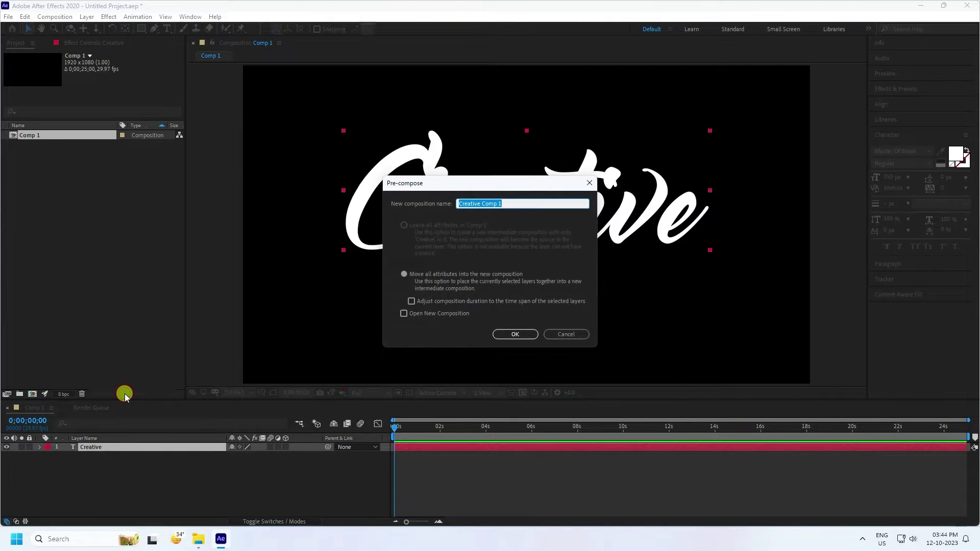
type("TEXT")
left_click(499, 332)
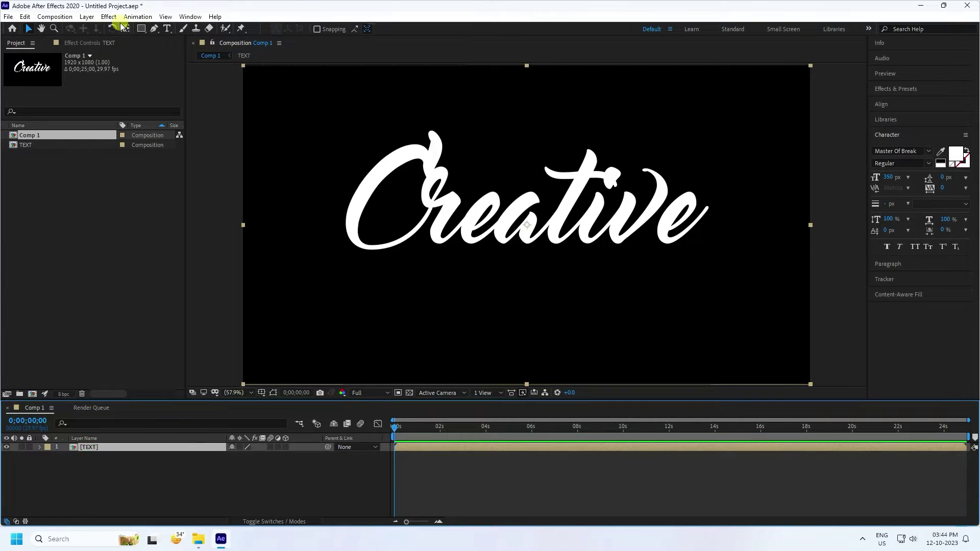
Auto-trace the TEXT layer's alpha channel at the current frame into masks, and check the resulting mask outlines.
left_click(87, 16)
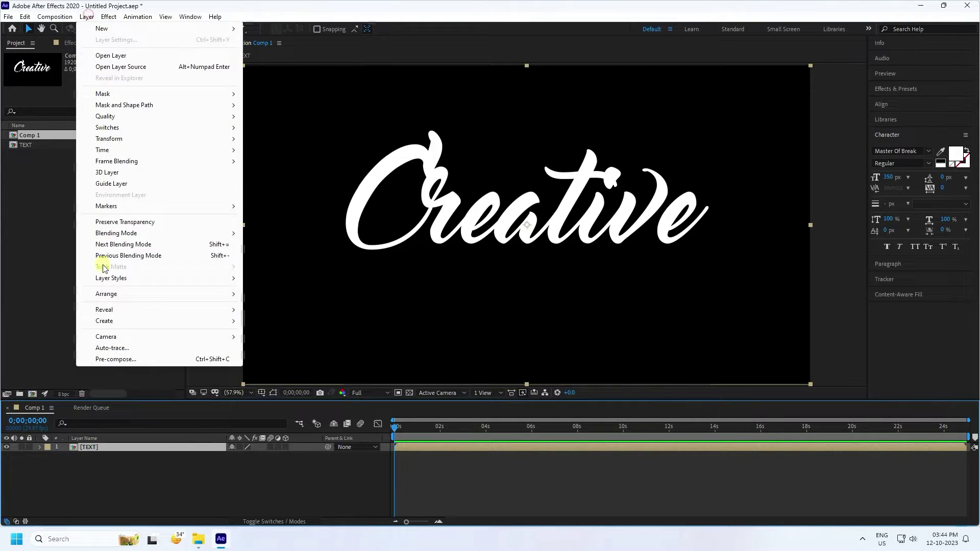
left_click(118, 349)
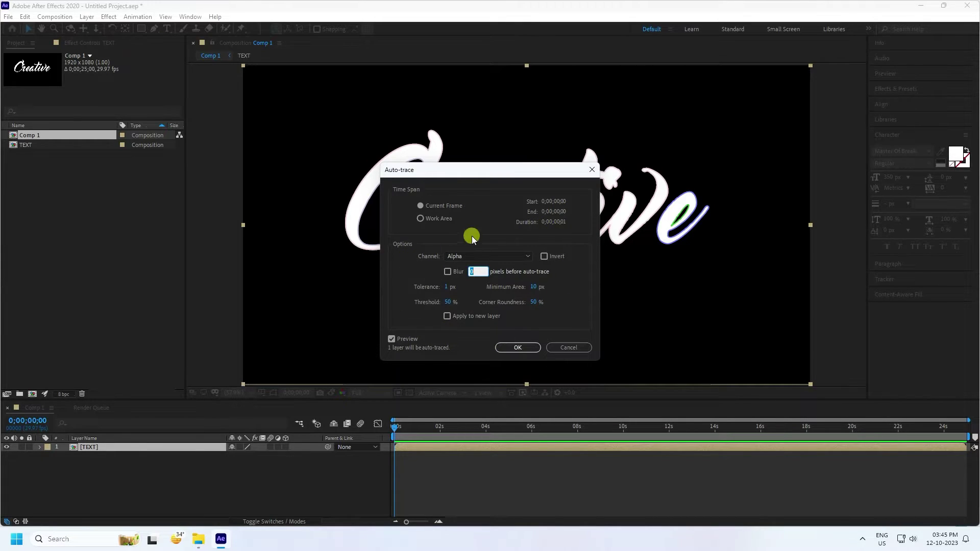
left_click(519, 348)
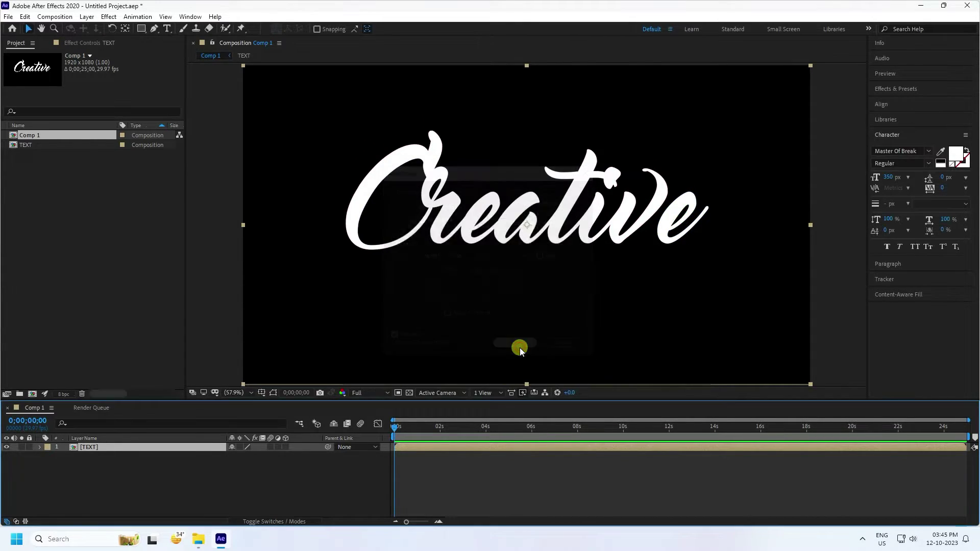
left_click(273, 392)
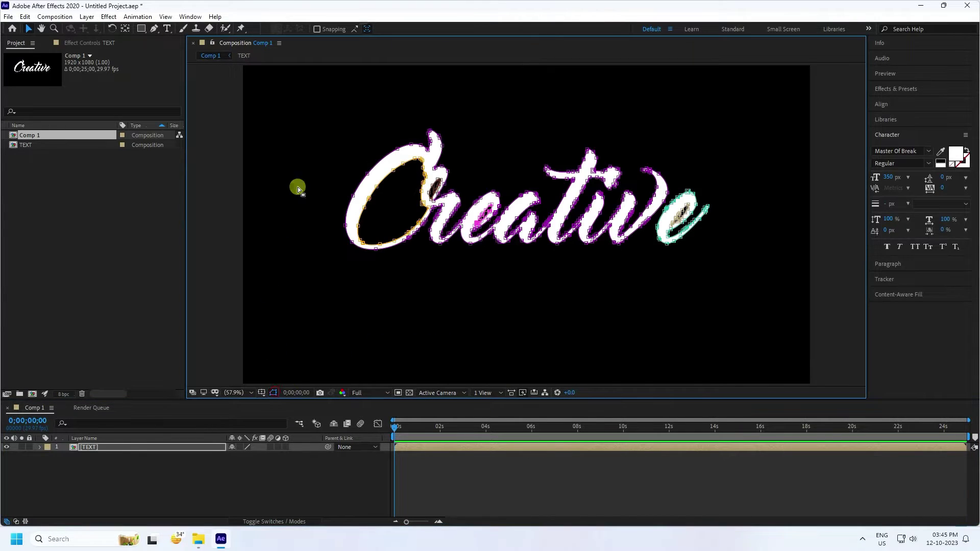
left_click(274, 392)
Apply the Video Copilot Saber effect to the TEXT layer and set its core type to Layer Masks.
left_click(112, 446)
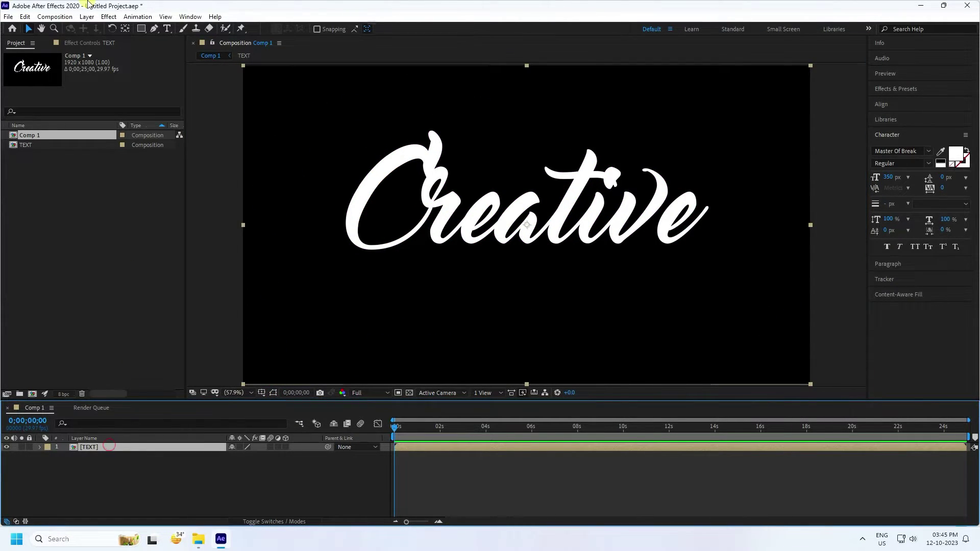
left_click(109, 16)
mouse_move(153, 339)
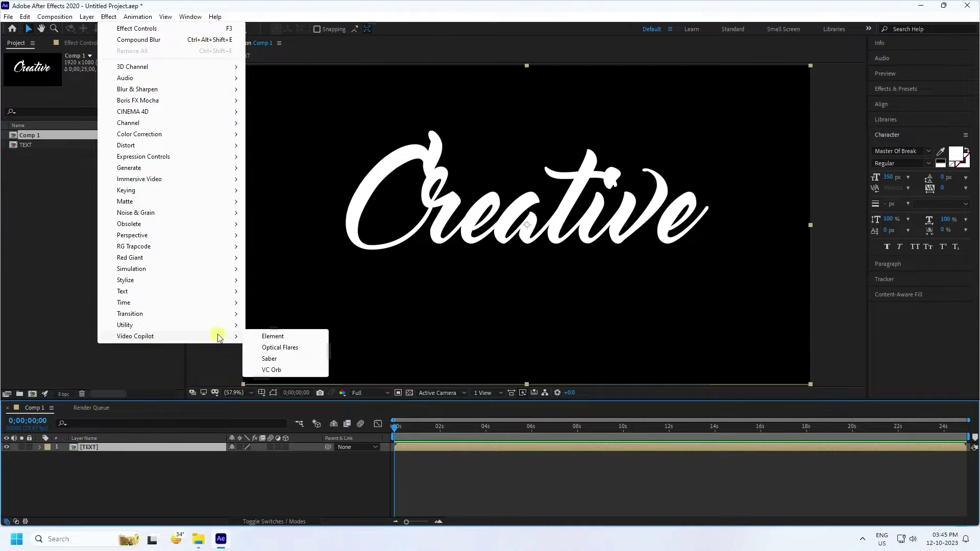
left_click(269, 357)
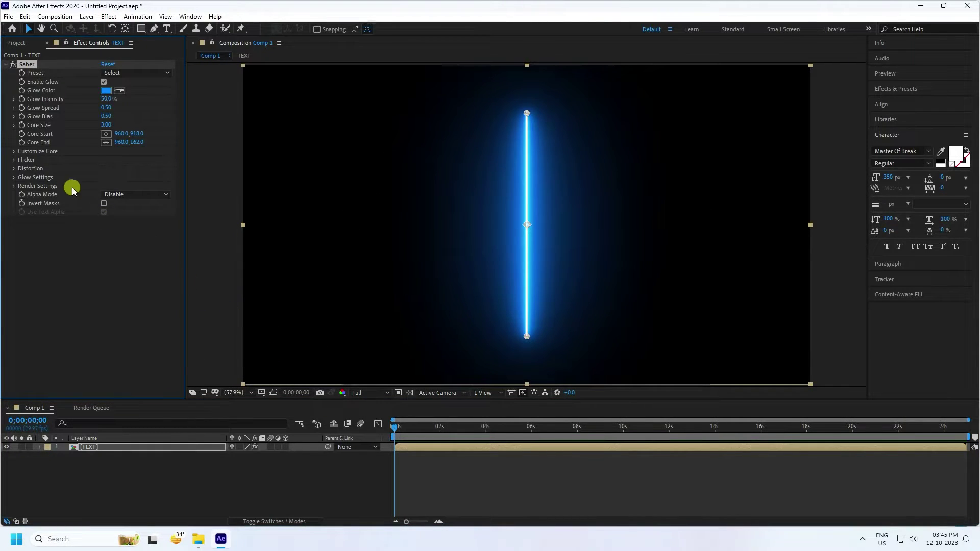
left_click(13, 151)
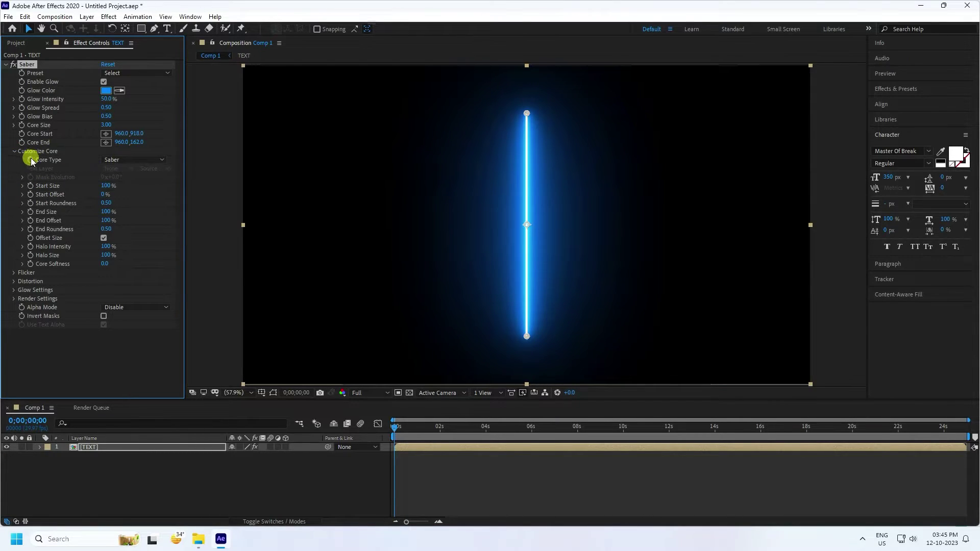
left_click(115, 159)
left_click(137, 183)
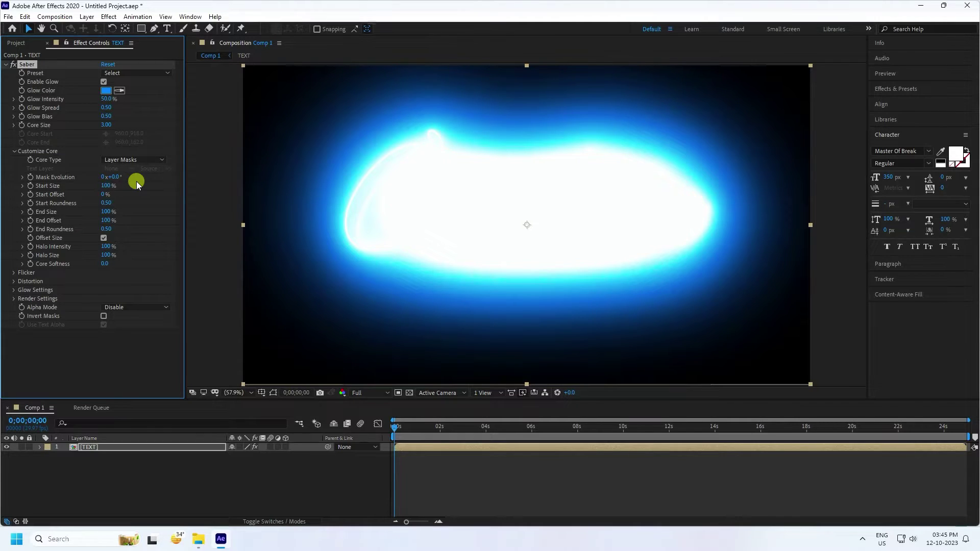
Give Saber the Arc Reactor preset with an orange glow colour of hue 24 (FF6600) and a glow intensity of 35%.
left_click(112, 73)
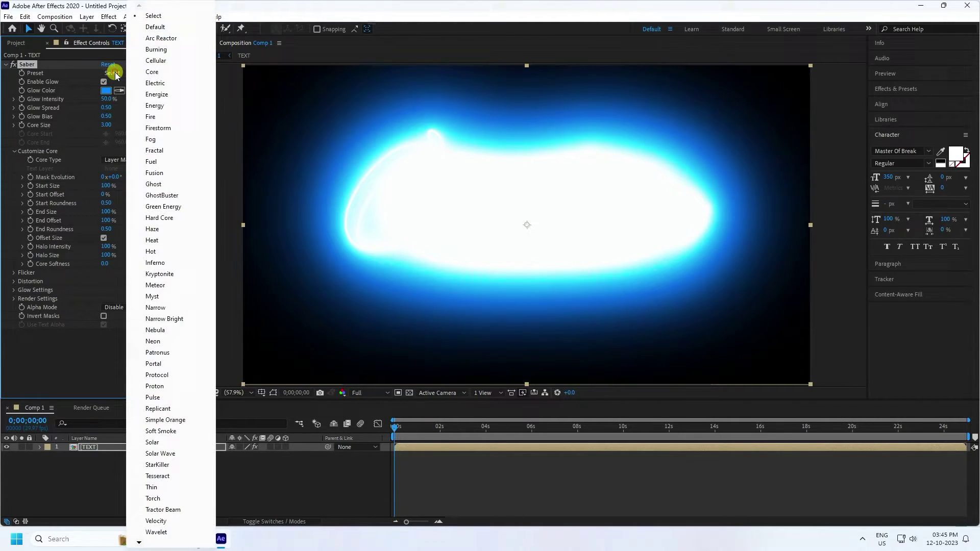
left_click(152, 40)
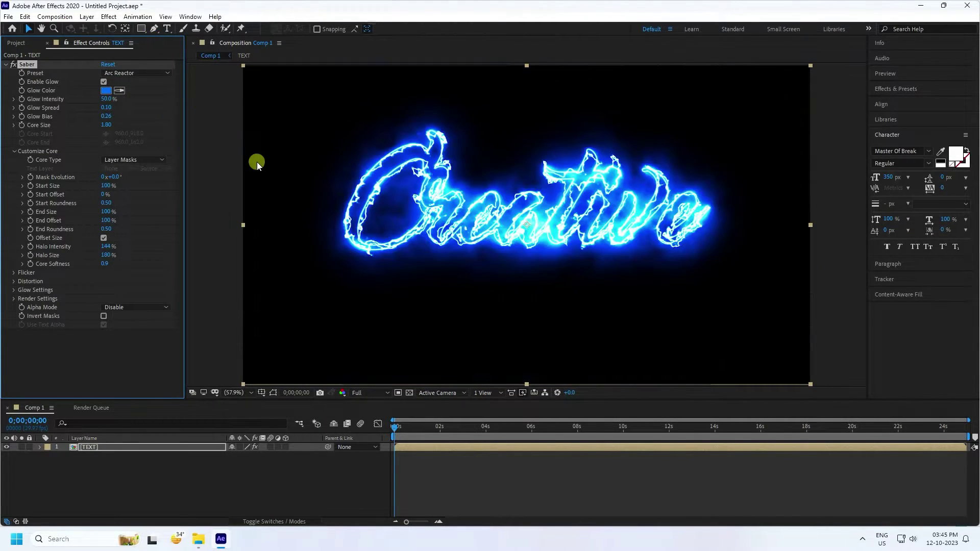
left_click(106, 91)
left_click(201, 235)
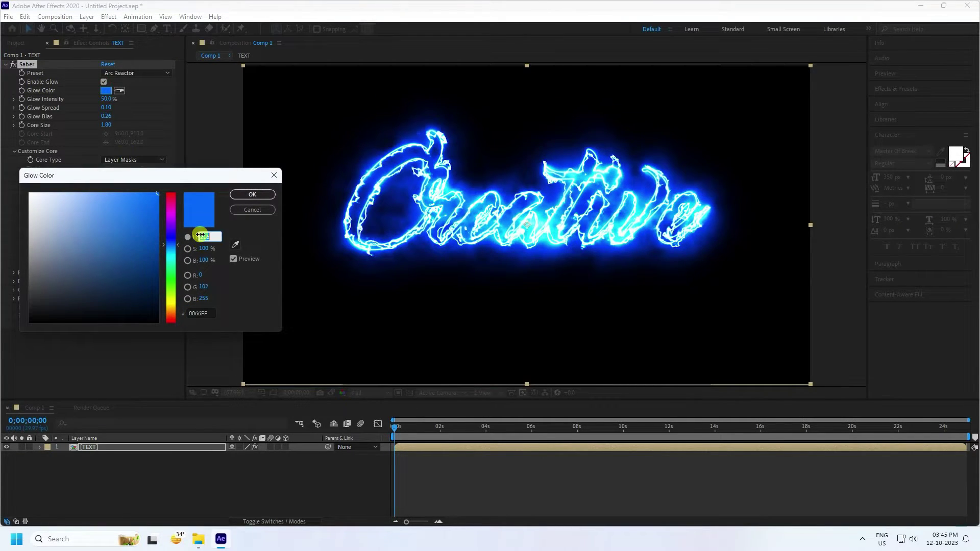
type("24")
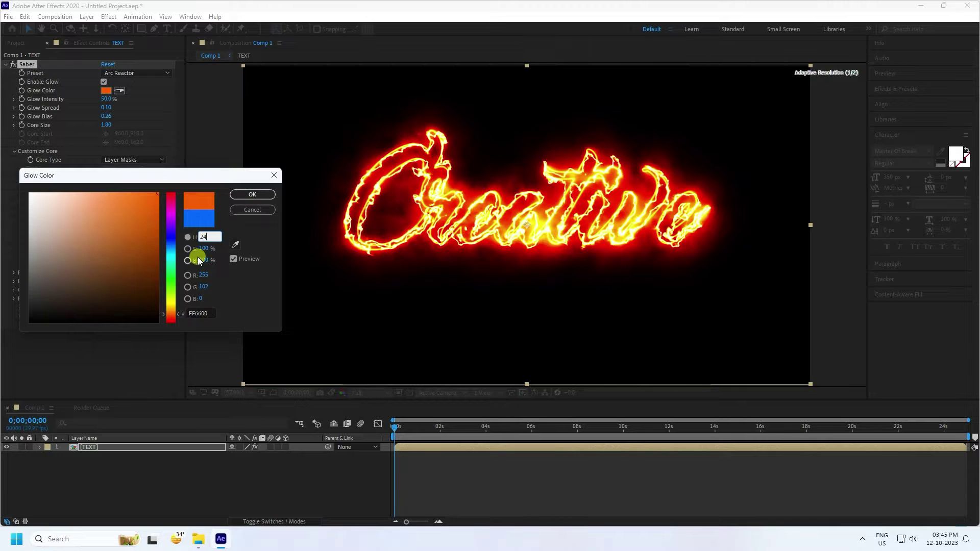
left_click(253, 196)
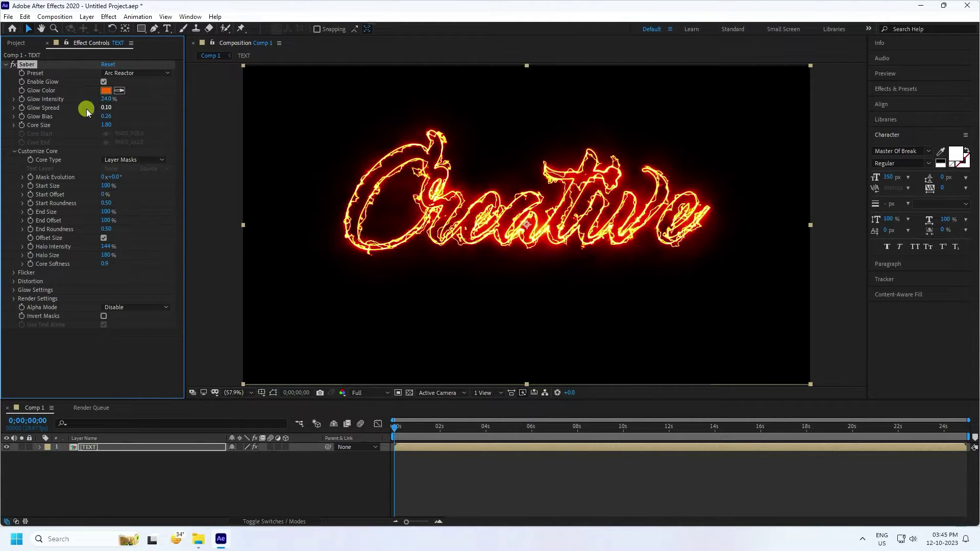
left_click(108, 99)
key("Return")
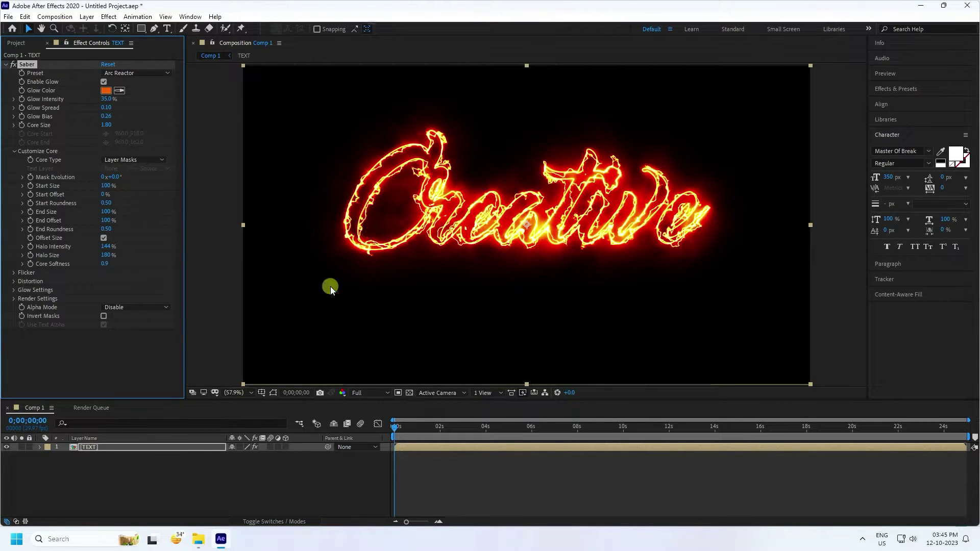
Set the Saber flicker intensity to 200% and the flicker speed to 20.
left_click(13, 272)
left_click(101, 282)
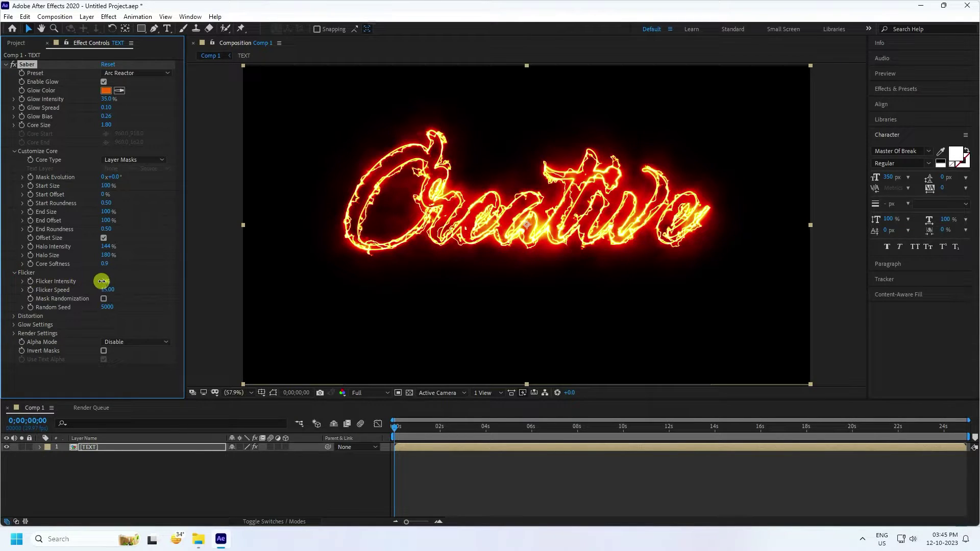
type("200")
key("Return")
left_click(108, 291)
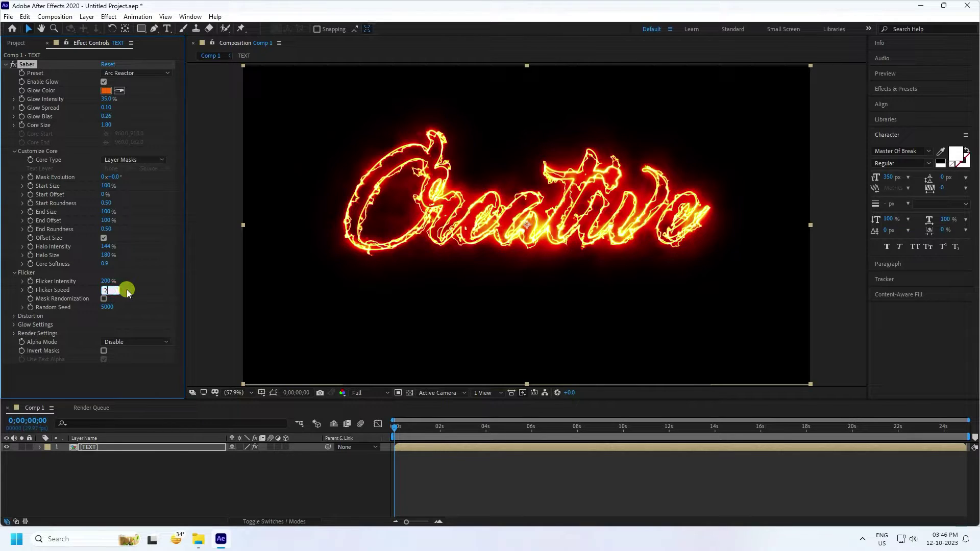
Set Saber's composite settings to Transparent in its render settings.
left_click(15, 334)
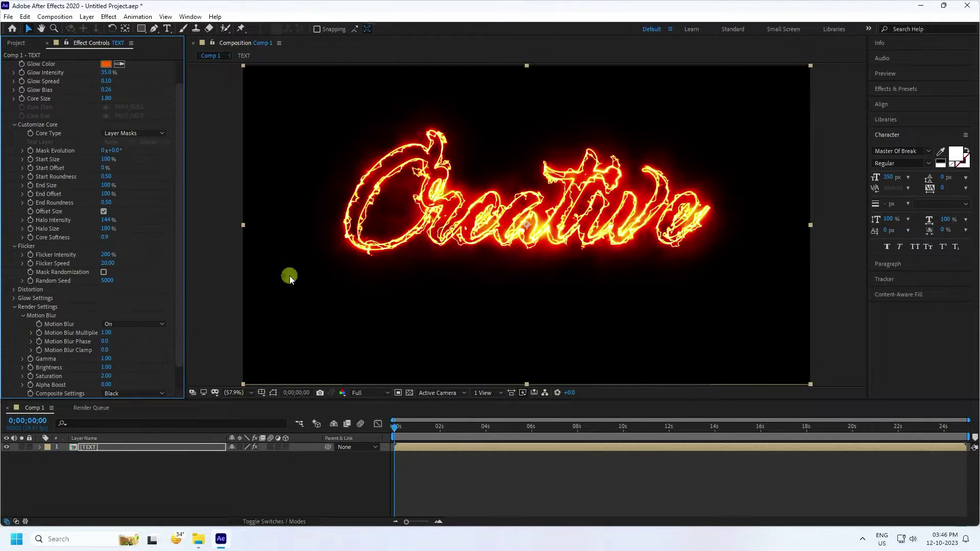
scroll(133, 361, "down", 1)
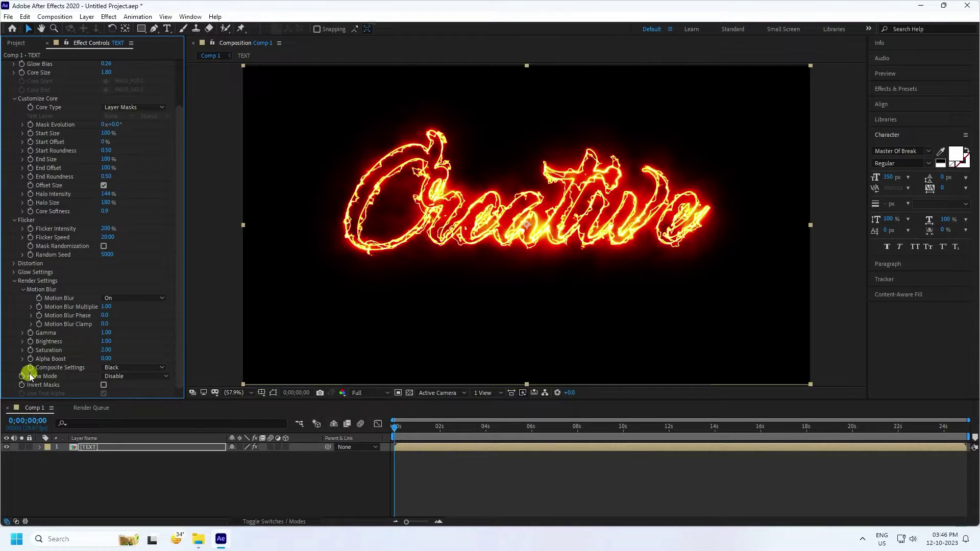
left_click(107, 368)
left_click(125, 378)
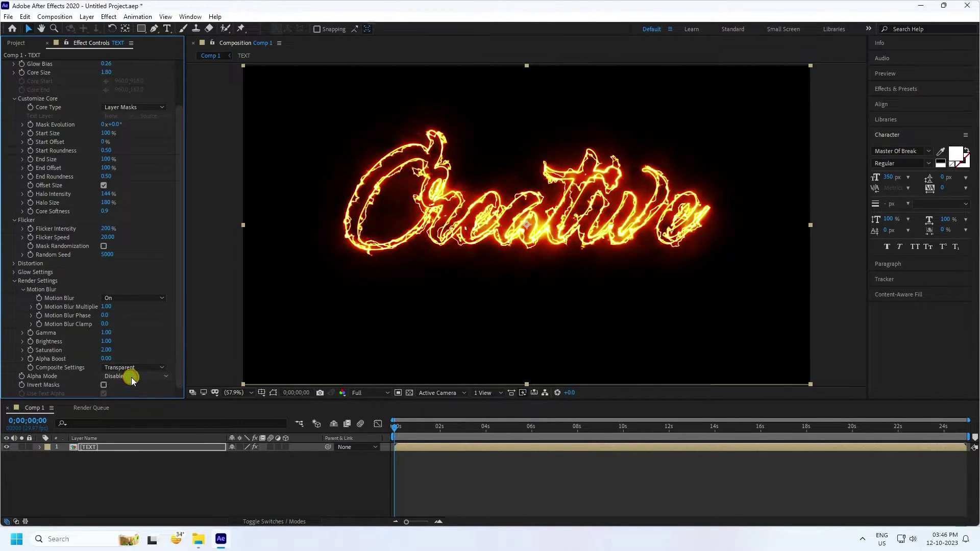
left_click(14, 281)
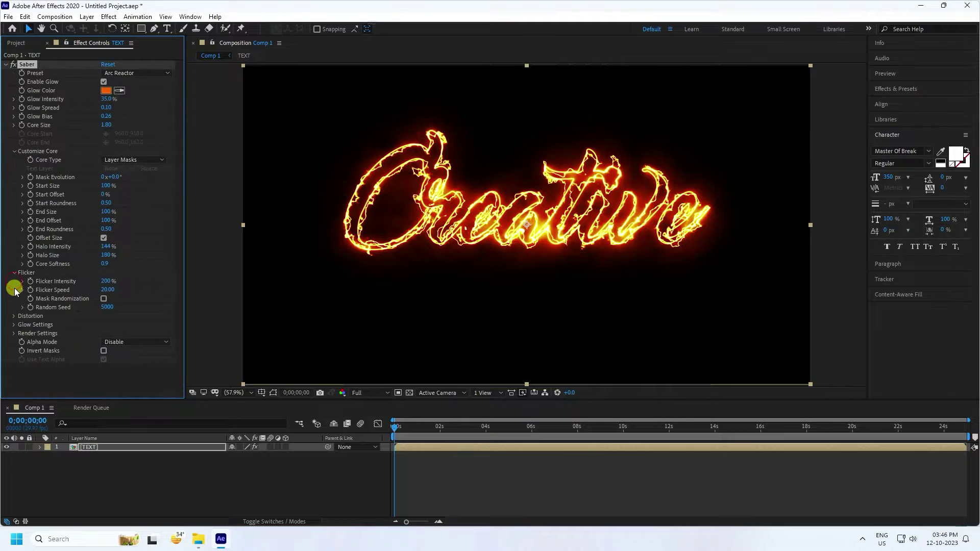
Keyframe Saber's Mask Evolution on the TEXT layer from 0 at the start to -5 revolutions at 20 seconds.
left_click(13, 152)
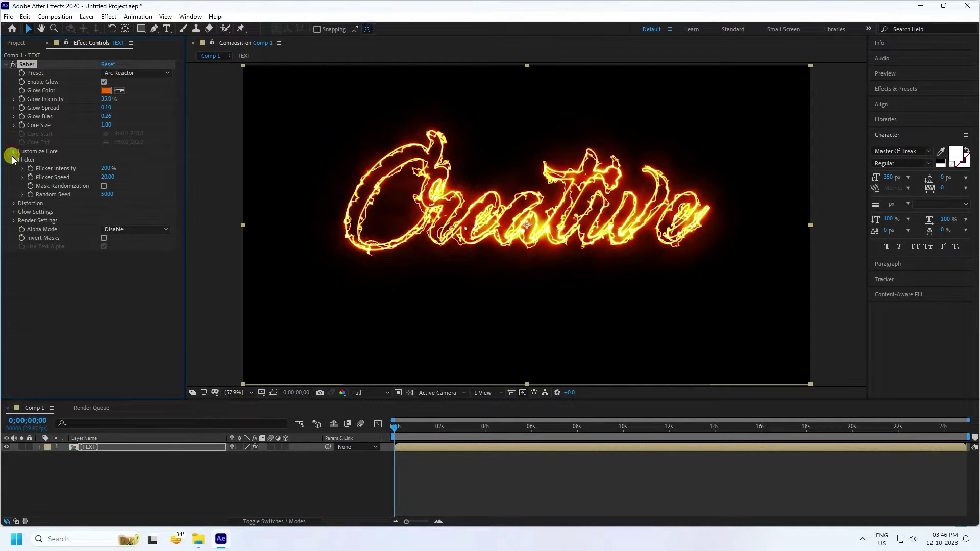
left_click(97, 448)
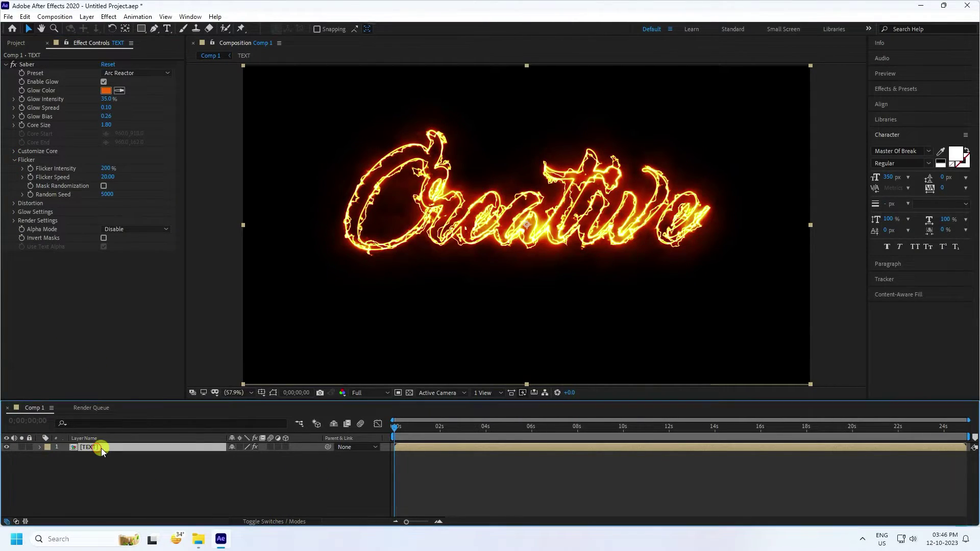
left_click(14, 159)
left_click(14, 151)
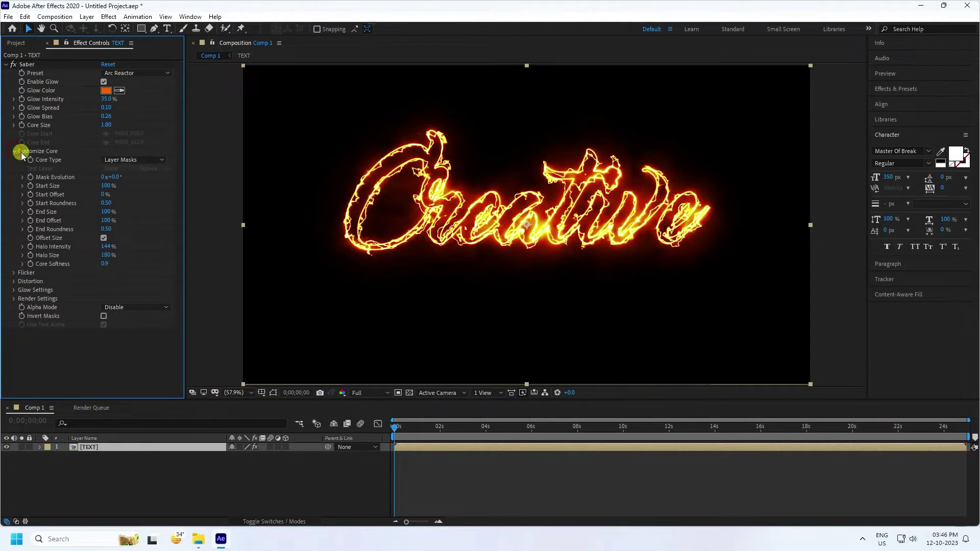
left_click(31, 177)
left_click(244, 501)
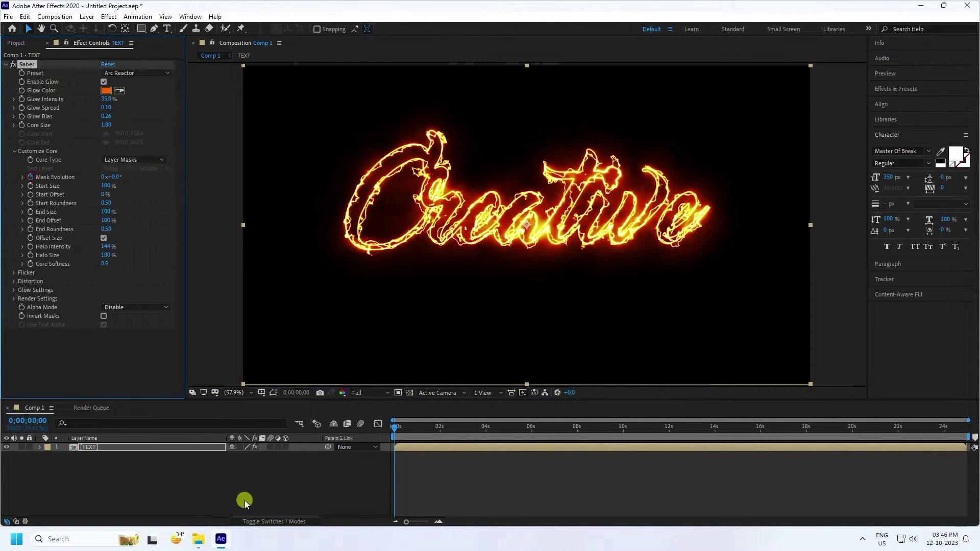
left_click(852, 427)
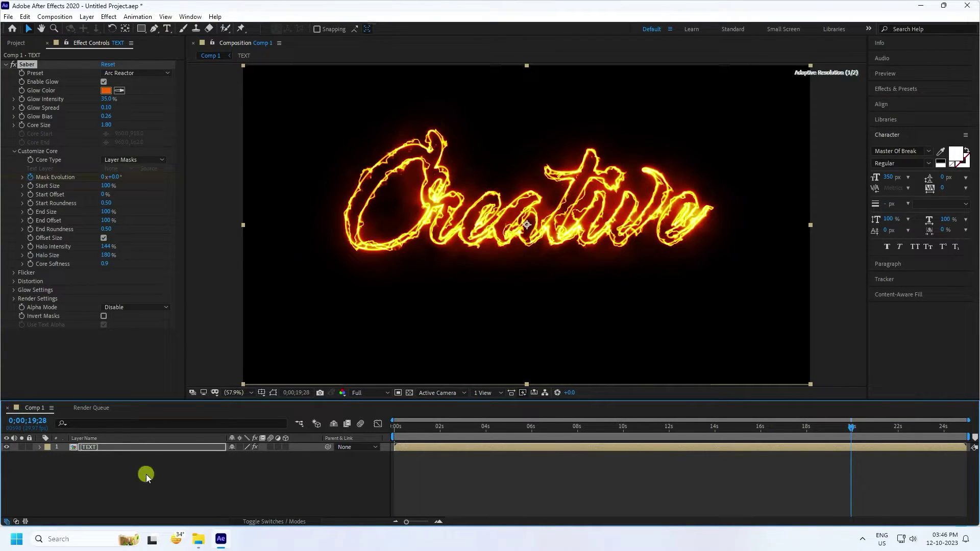
key("Page_Down")
key("Page_Down")
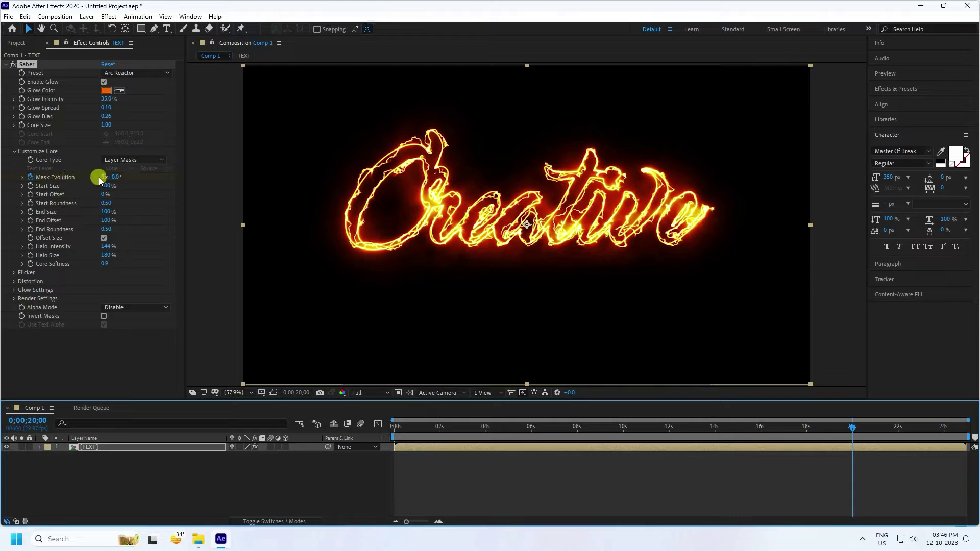
left_click(102, 177)
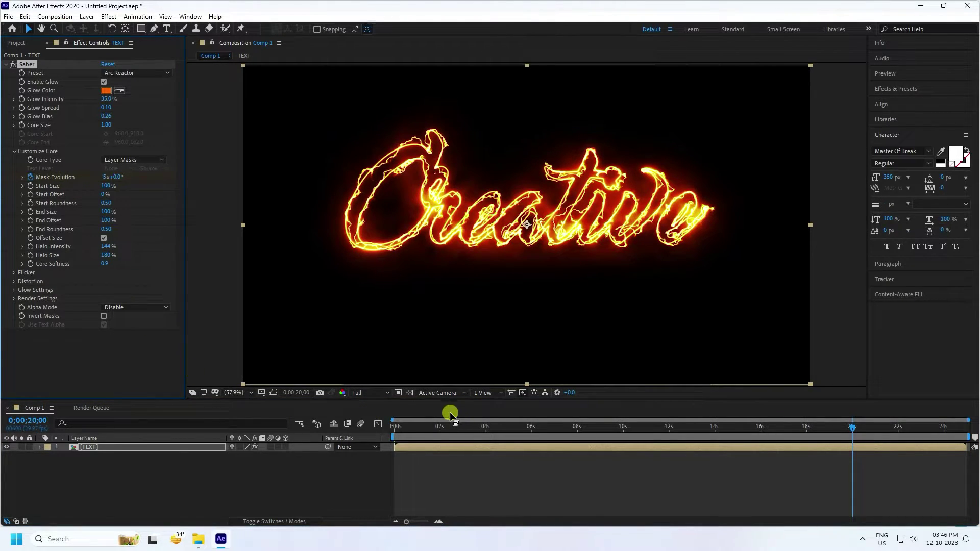
Play a preview of the mask evolution animation from the start and return to the first frame.
left_click_drag(418, 428, 356, 424)
key("space")
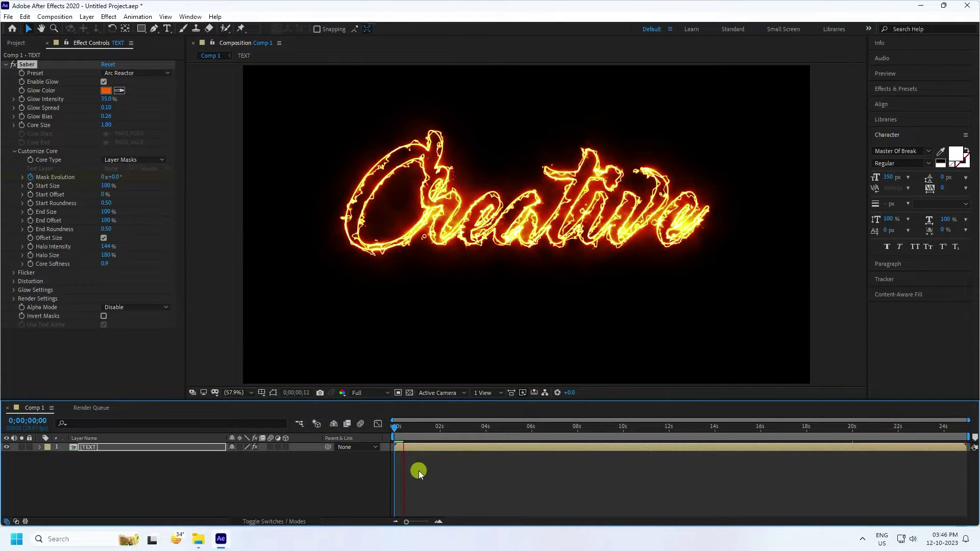
left_click(392, 427)
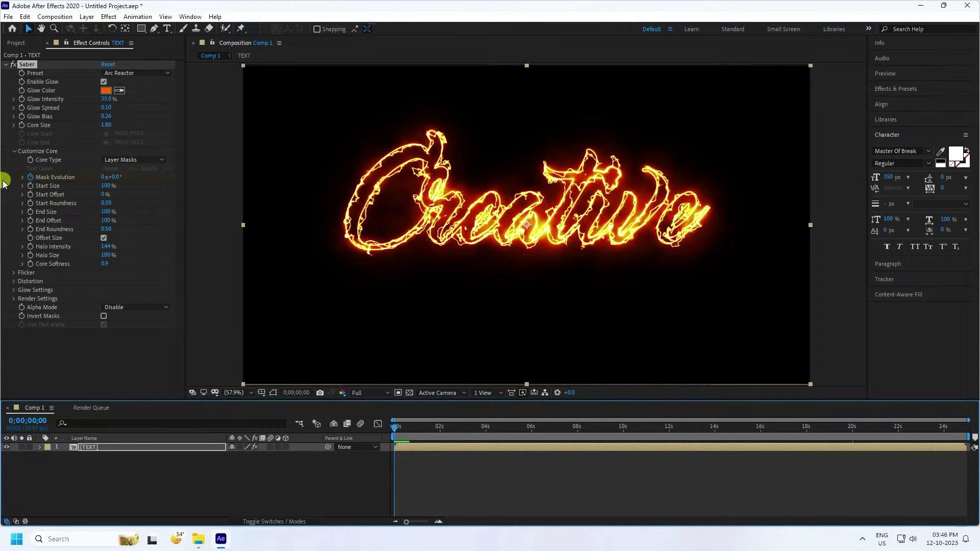
Keyframe Saber's Start Size from 100% at the start to 0% at 20 seconds.
left_click(30, 189)
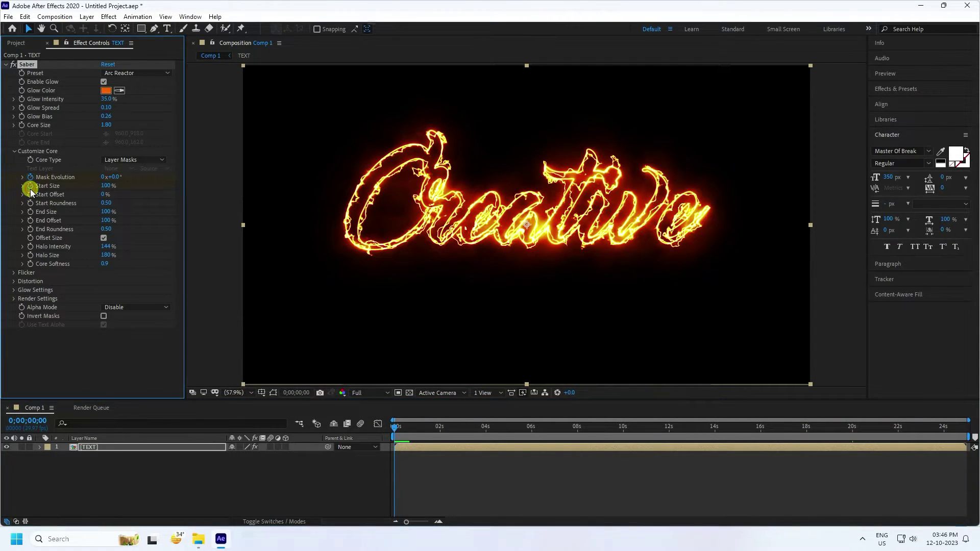
left_click(853, 429)
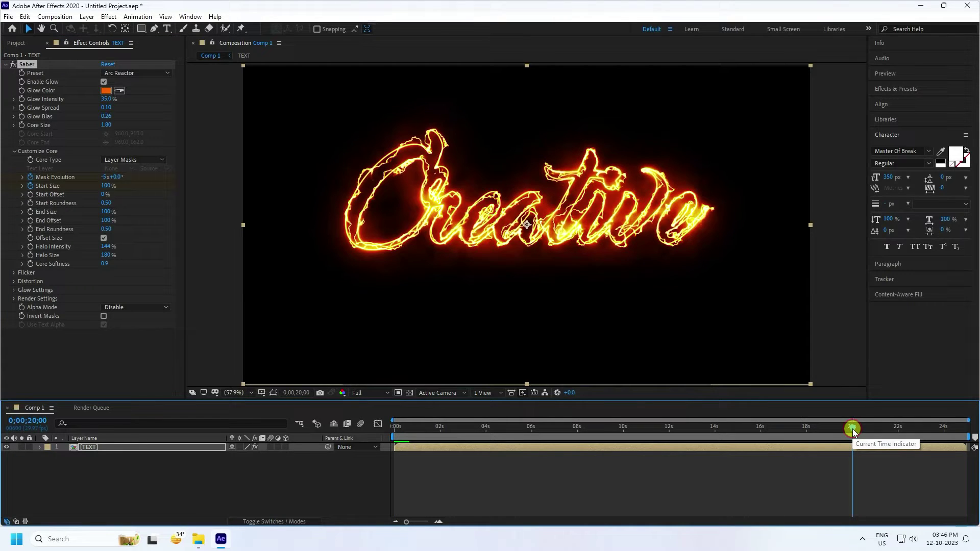
left_click(38, 178)
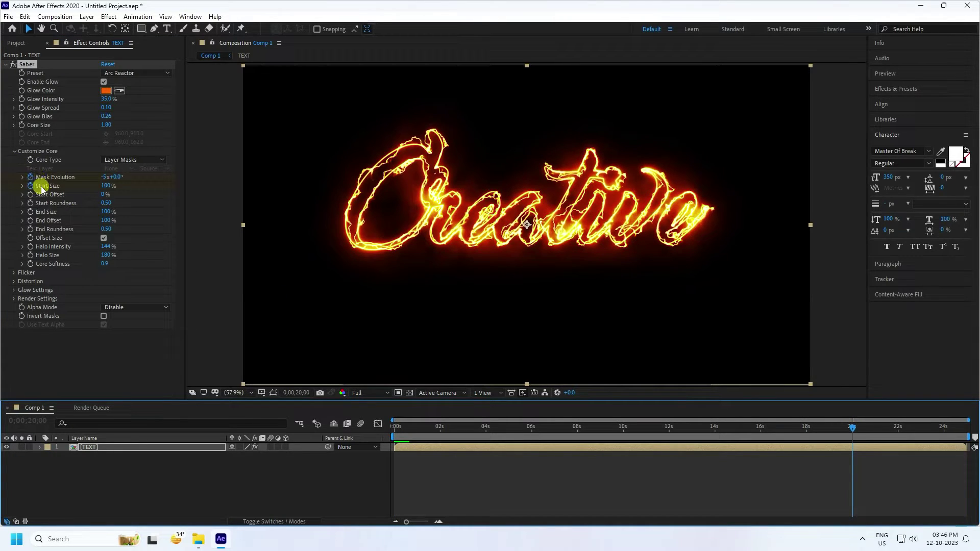
left_click_drag(104, 187, 18, 188)
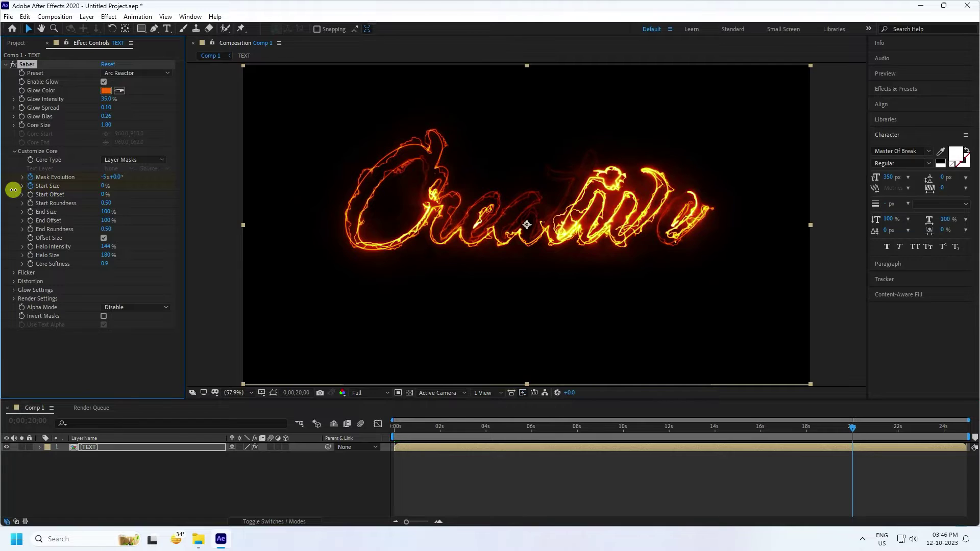
Add a Start Size keyframe of 100% at 18 seconds.
left_click(807, 427)
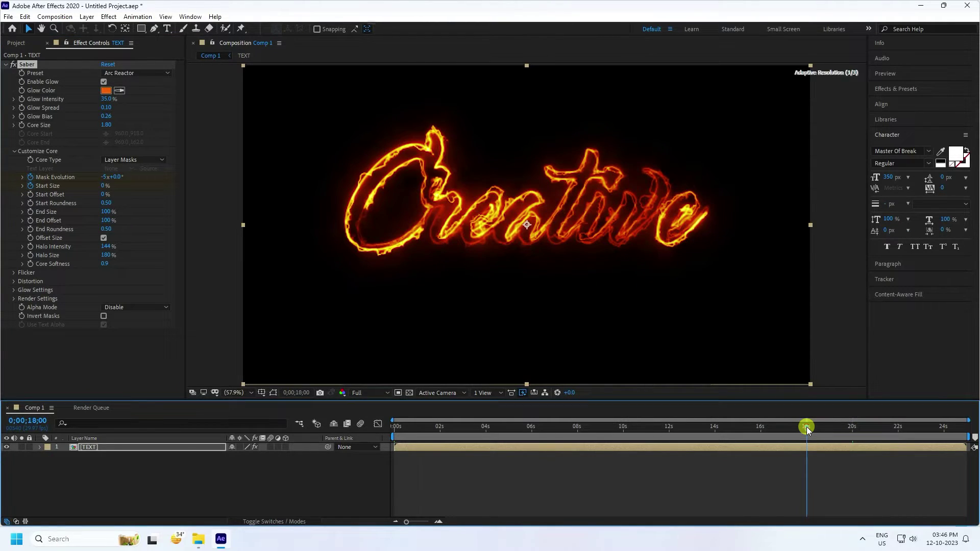
left_click(100, 329)
left_click(106, 187)
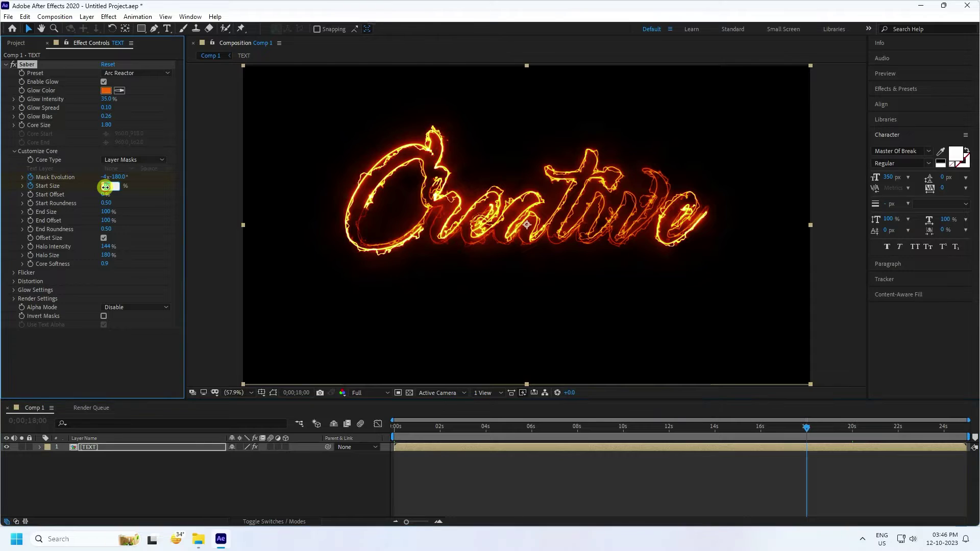
left_click(484, 441)
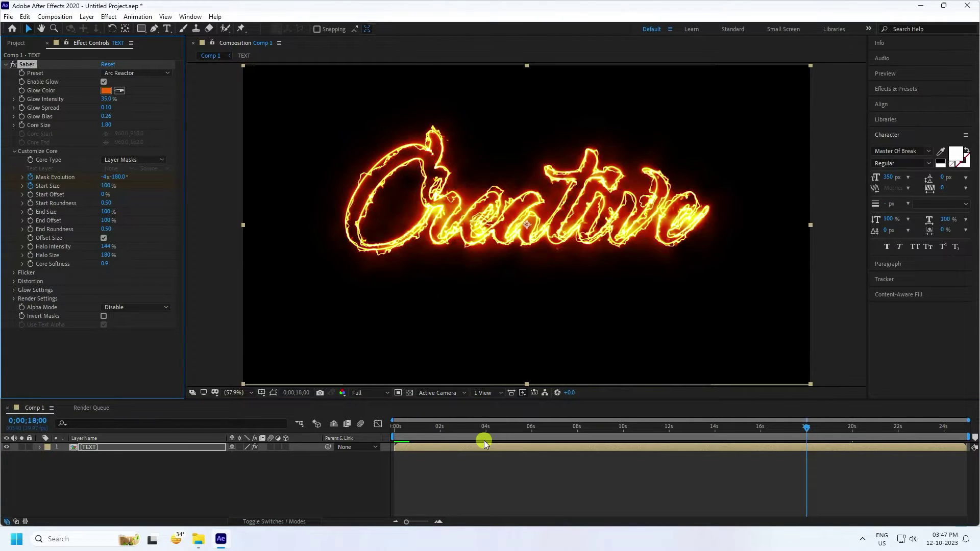
Examine the Start Size animation at the start, around 18 seconds and around 20 seconds.
left_click_drag(422, 426, 384, 437)
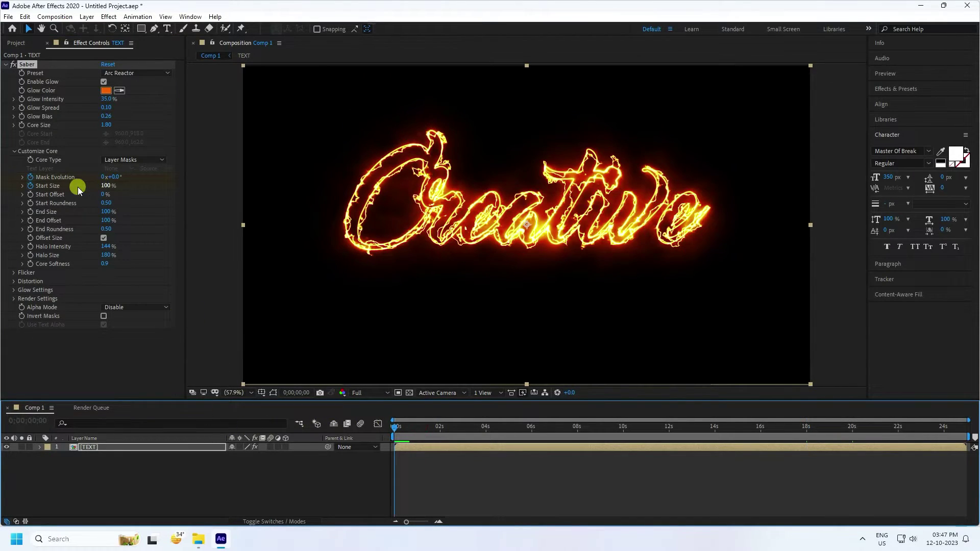
left_click(403, 444)
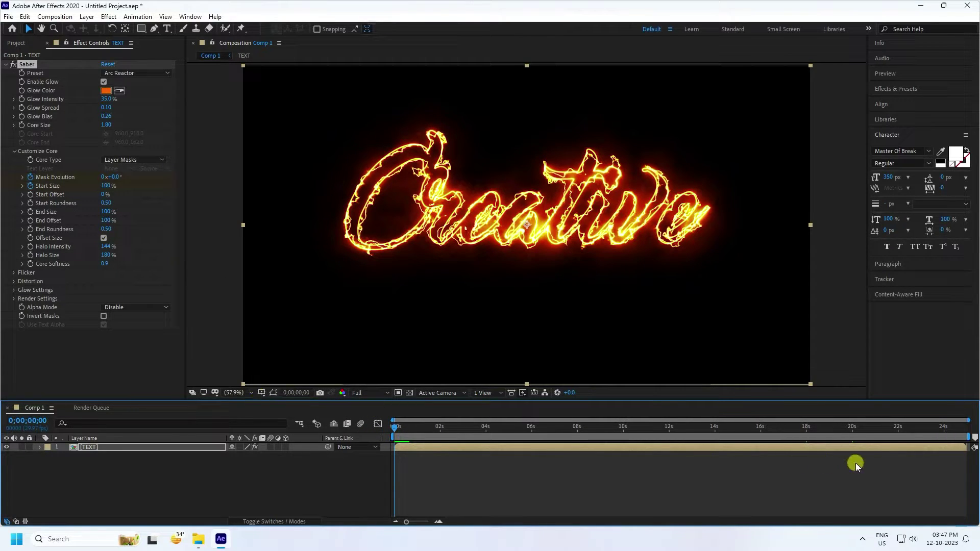
left_click(804, 431)
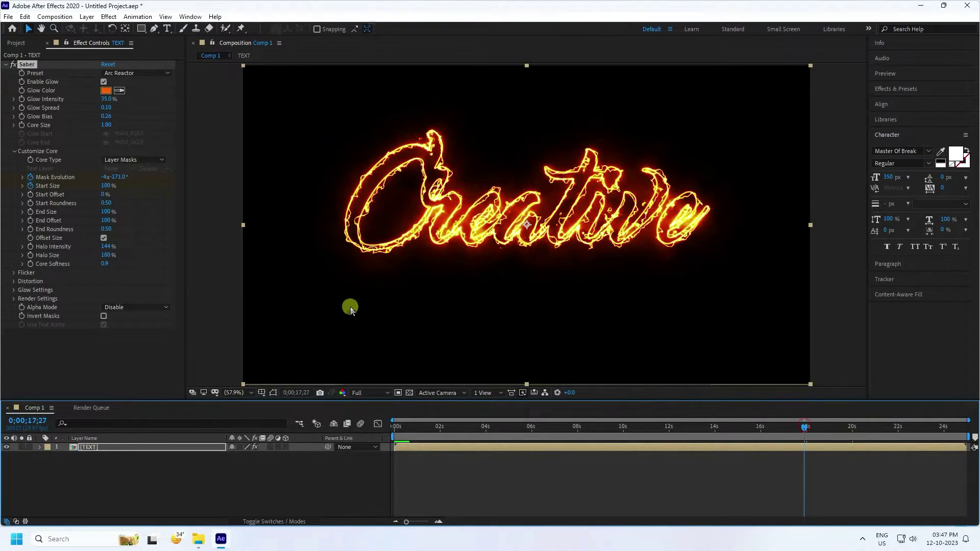
left_click(852, 427)
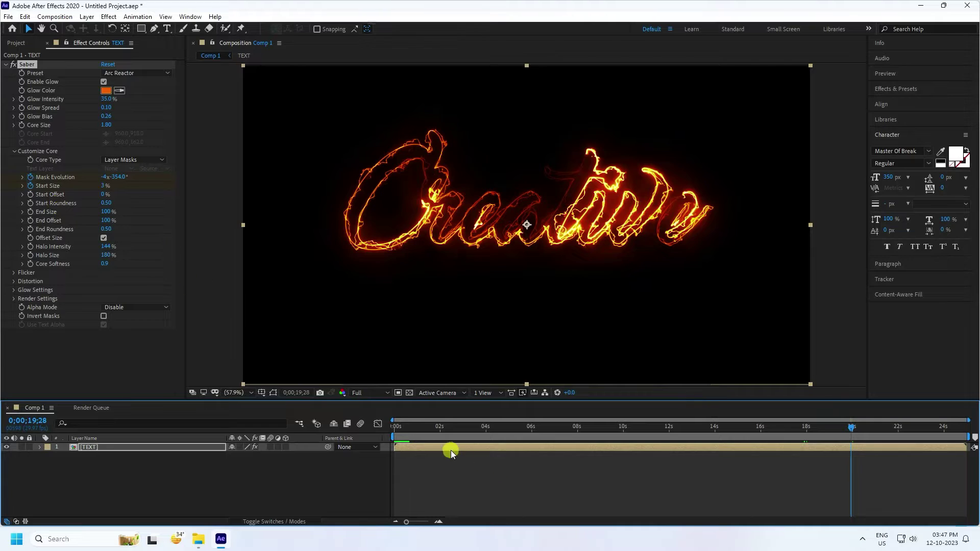
Keyframe Saber's Start Offset from 100% at the start to 0% at 20 seconds, and set End Size to 0%.
left_click(403, 424)
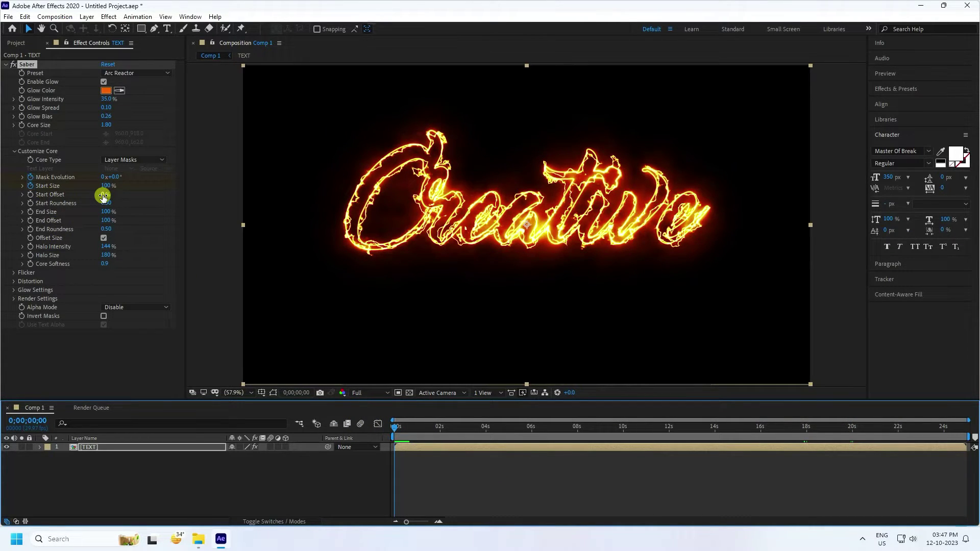
left_click_drag(105, 196, 231, 204)
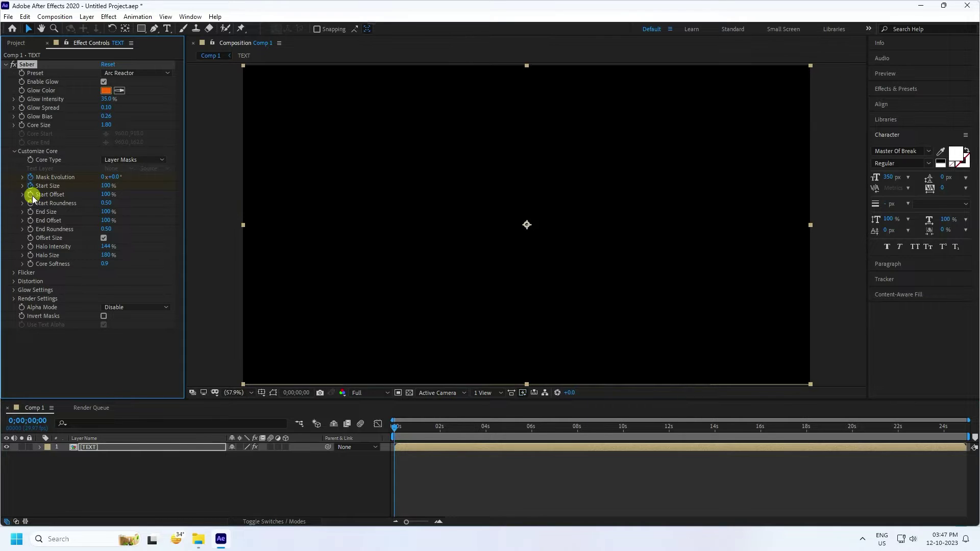
left_click(853, 430)
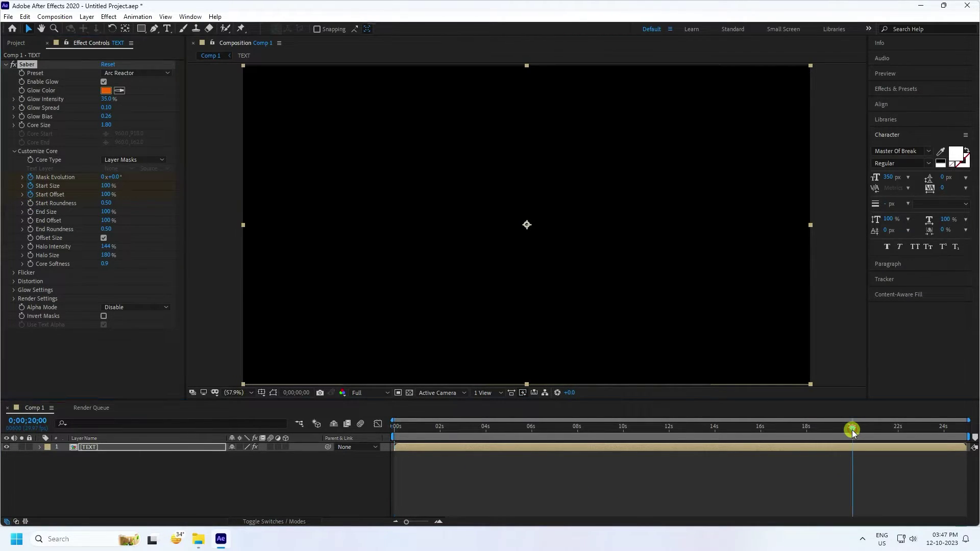
left_click(102, 194)
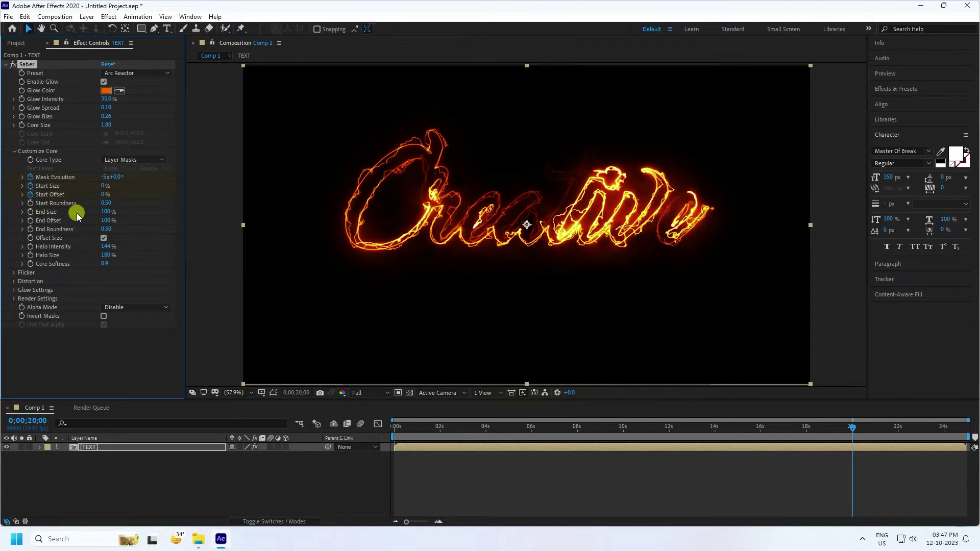
type("0")
key("Return")
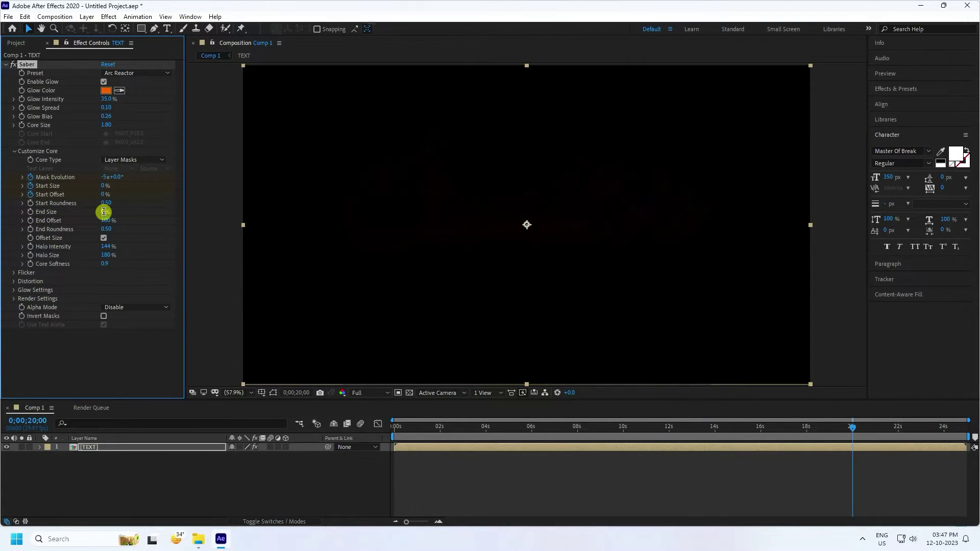
Show the preview controls and play the Start Offset reveal from the start of the composition.
left_click_drag(410, 427, 321, 430)
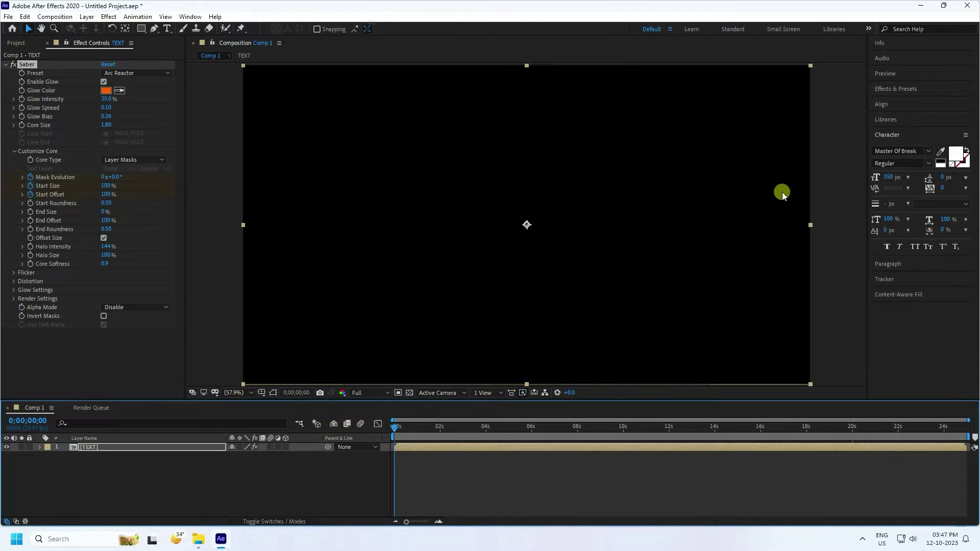
left_click(885, 73)
key("space")
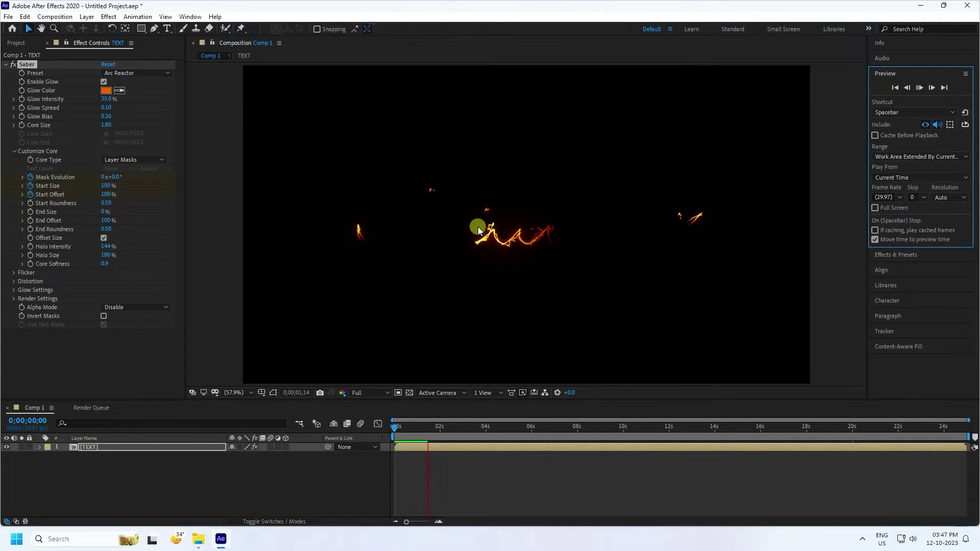
Rename the TEXT layer as ORG.
left_click(110, 445)
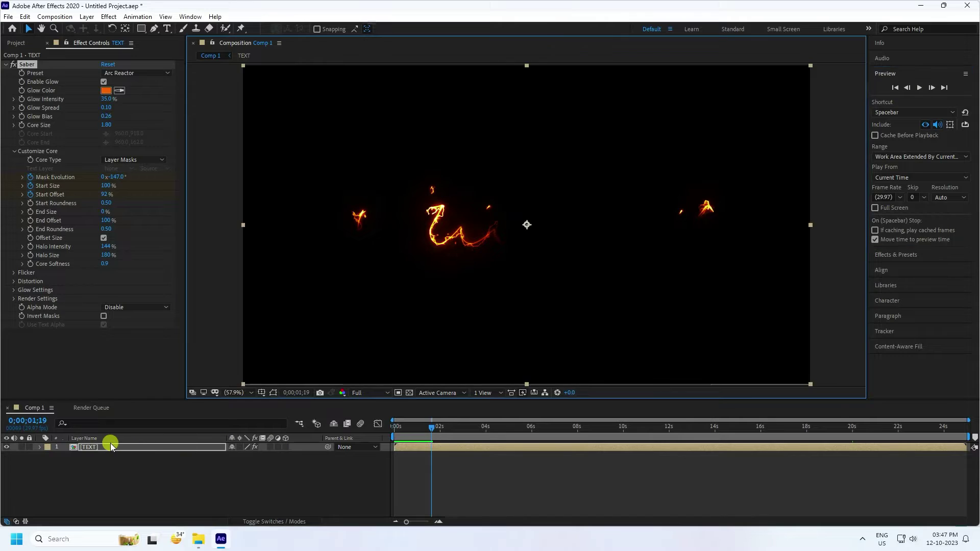
right_click(103, 449)
left_click(130, 432)
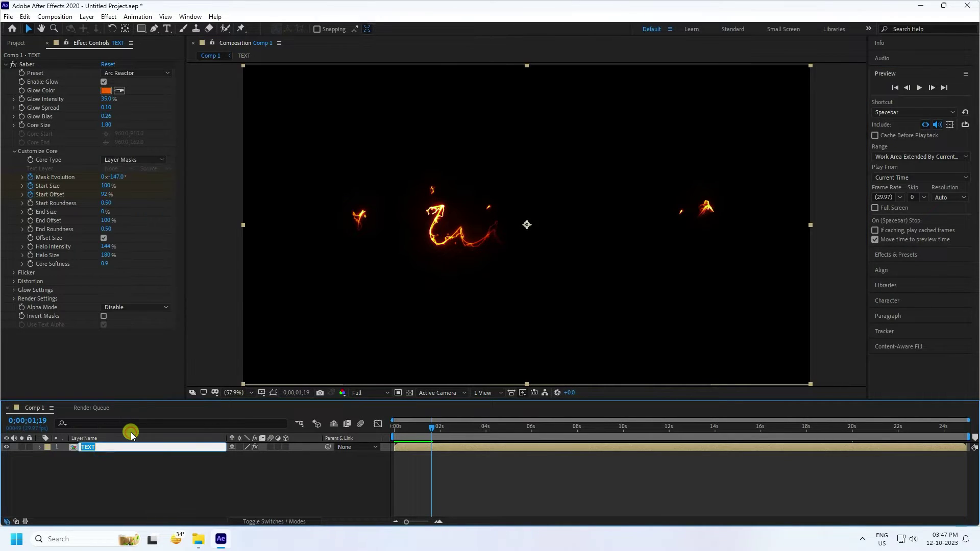
type("oRG")
key("Return")
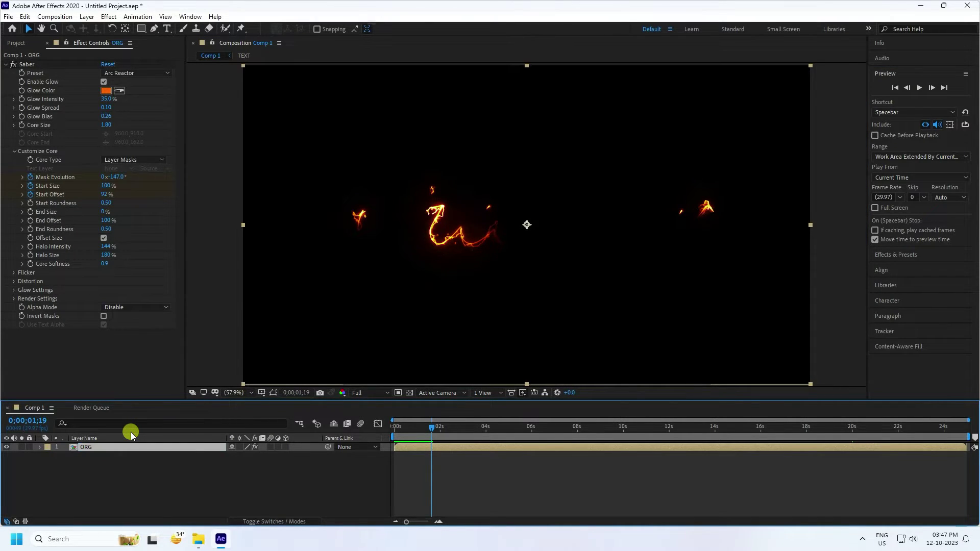
Duplicate the ORG layer and rename the copy as BLUE.
key("ctrl+d")
right_click(106, 447)
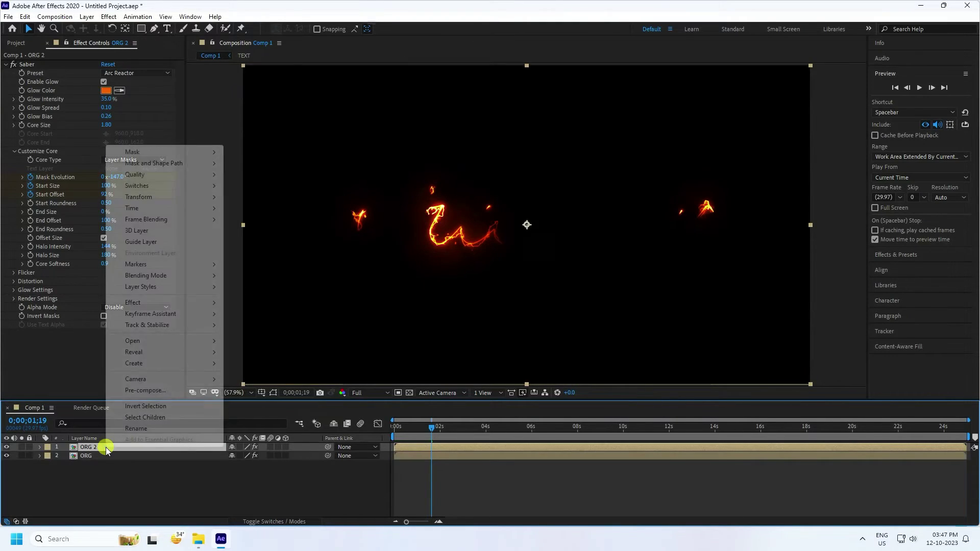
left_click(133, 432)
type("BLU")
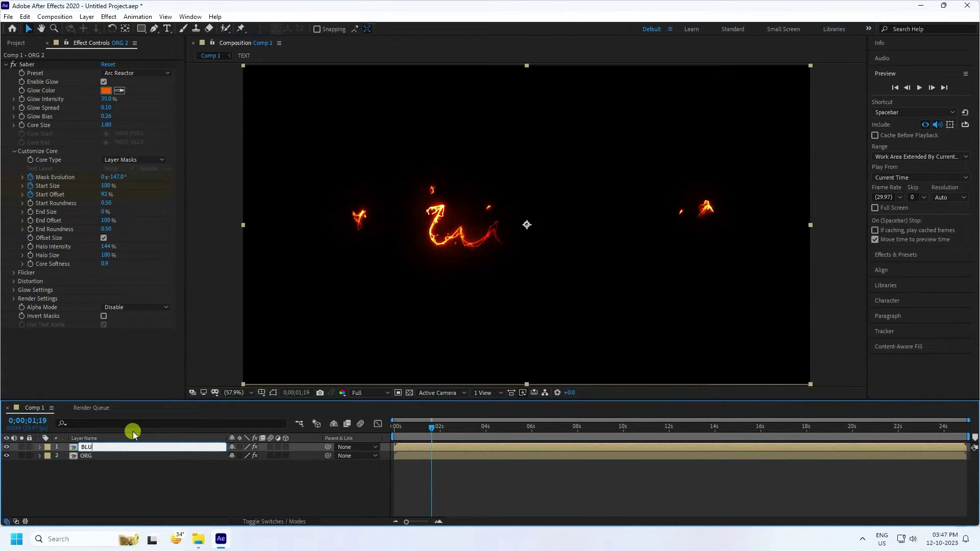
type("E")
key("Return")
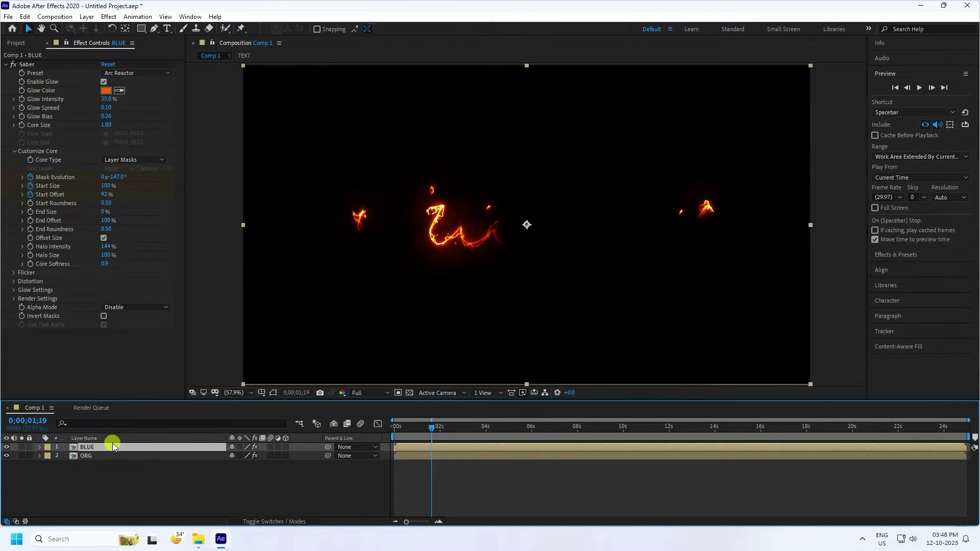
Set the BLUE layer's Saber glow color to blue with a hue of 210° (0080FF).
left_click(113, 446)
left_click(106, 90)
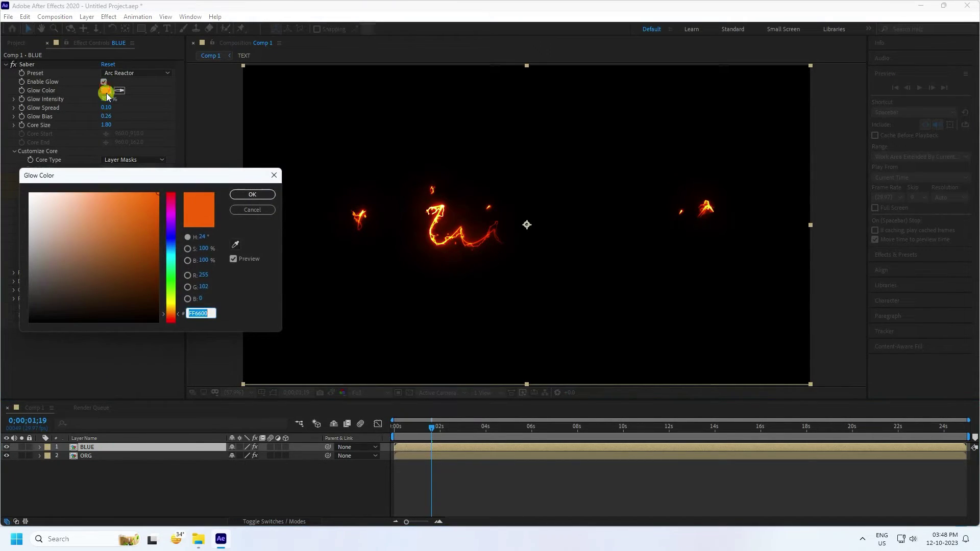
left_click(205, 238)
type("220")
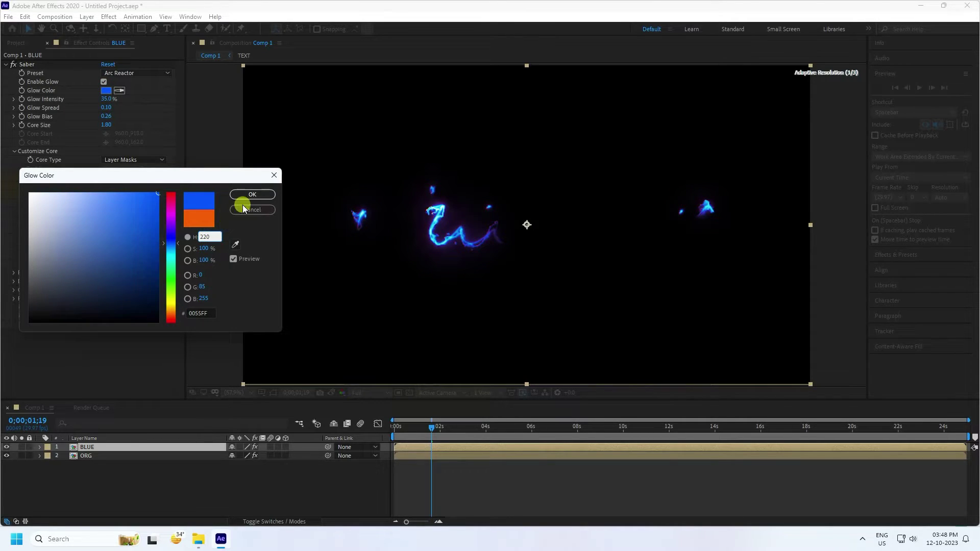
left_click(167, 249)
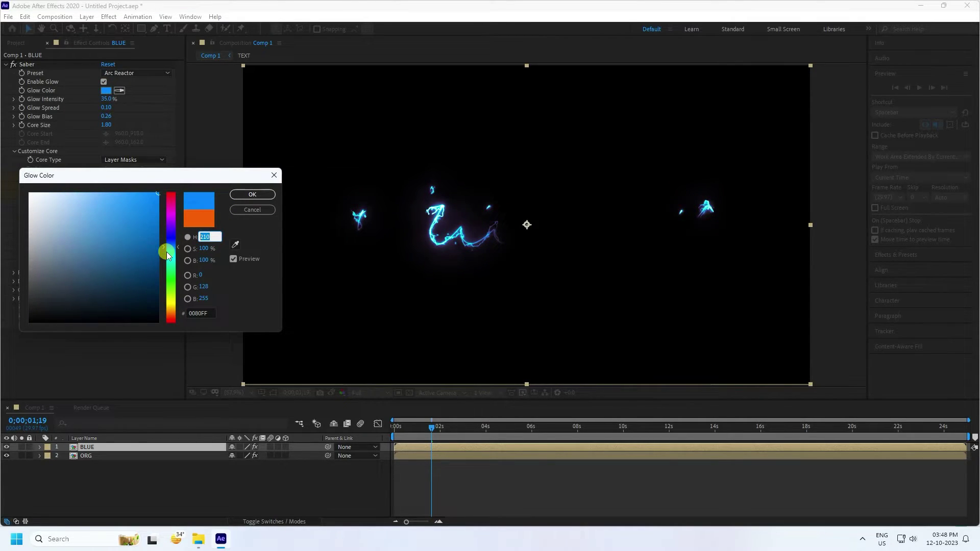
left_click(253, 210)
left_click(253, 194)
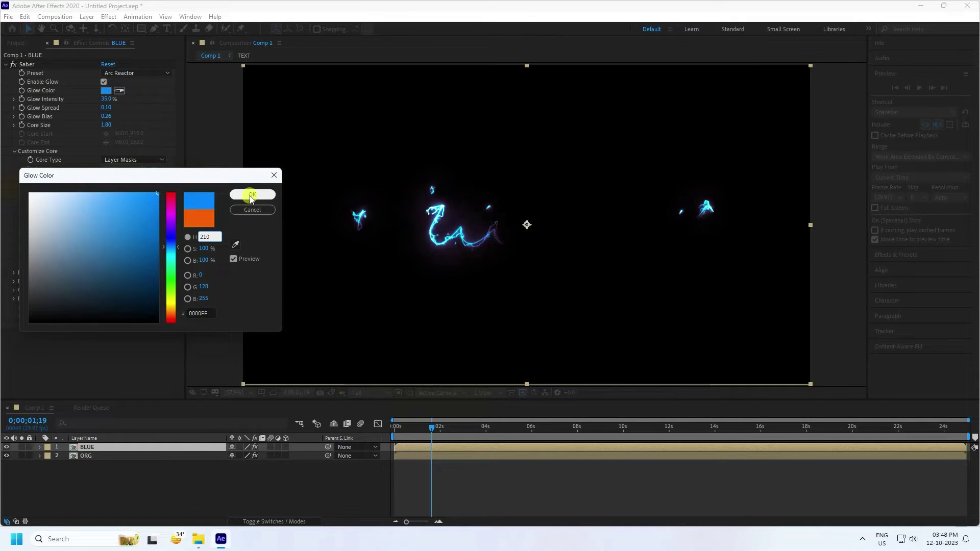
Shift the BLUE layer in time so that it starts at frame 20 (0;00;00;20).
left_click(94, 452)
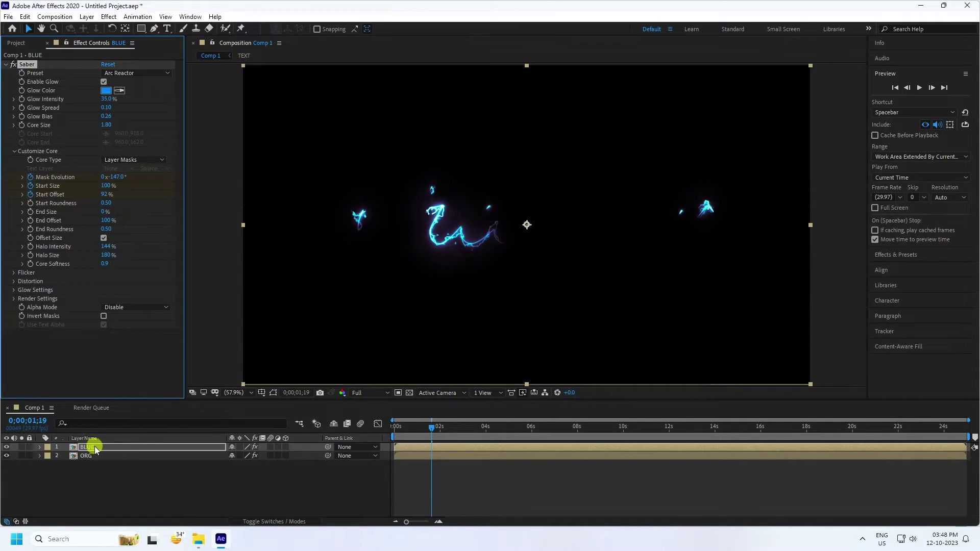
left_click_drag(412, 517, 425, 522)
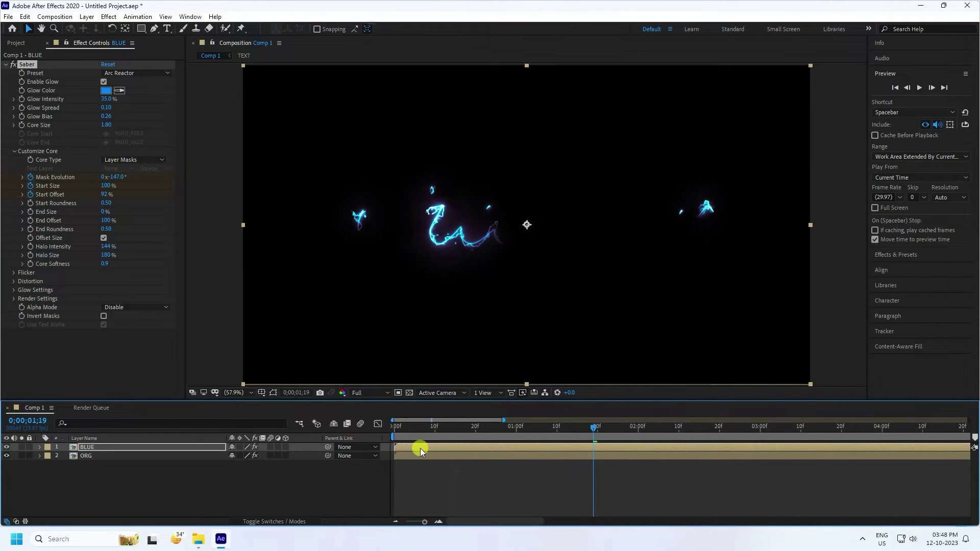
left_click(476, 426)
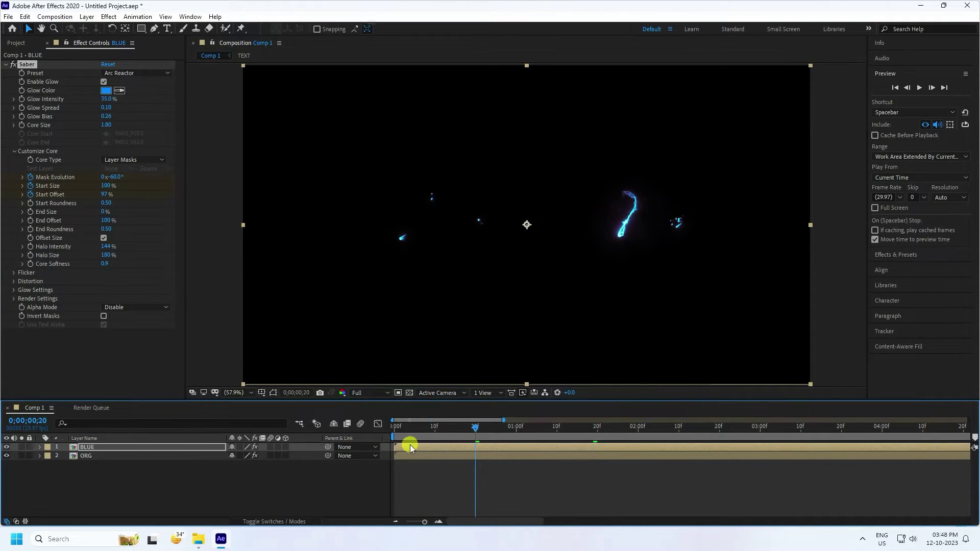
left_click_drag(412, 446, 487, 446)
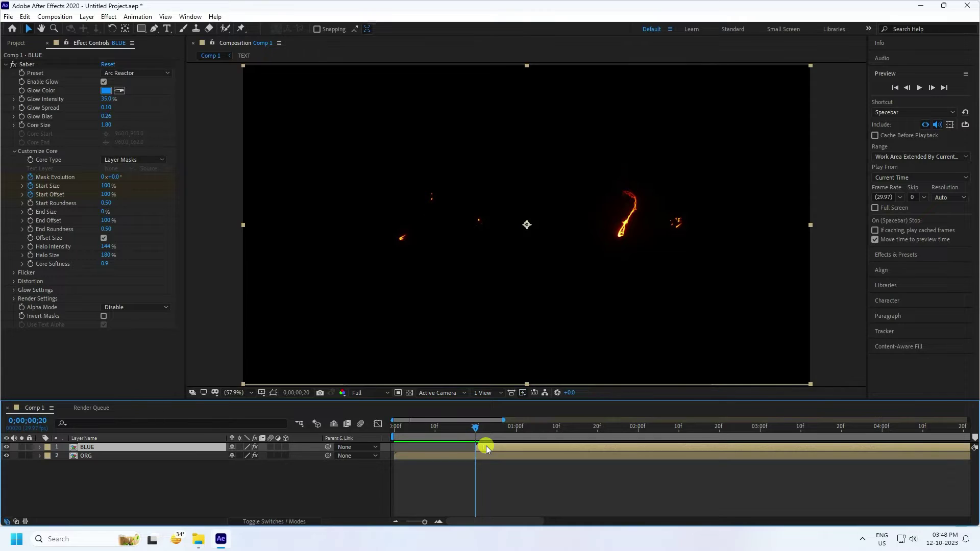
left_click_drag(425, 522, 407, 522)
Duplicate the BLUE layer and rename the copy as RED.
left_click(254, 448)
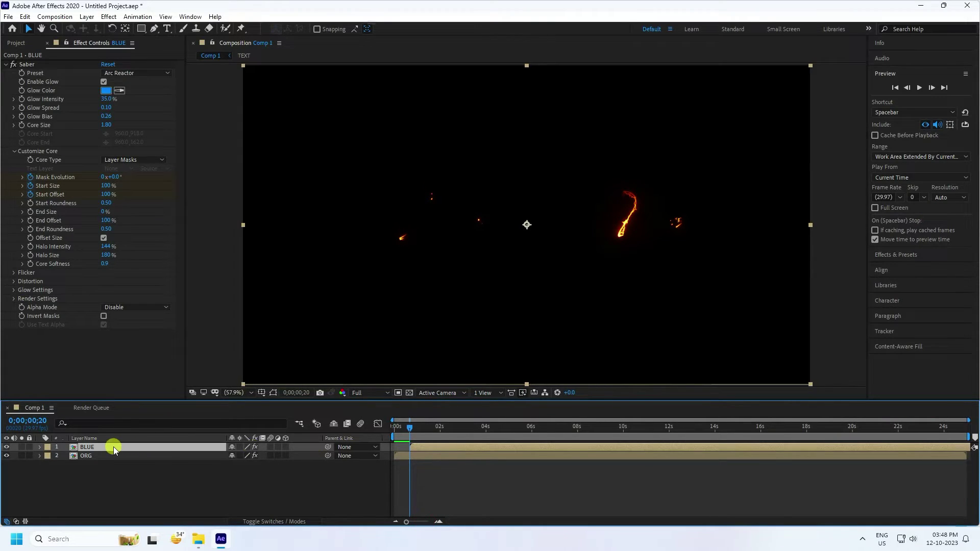
key("ctrl+d")
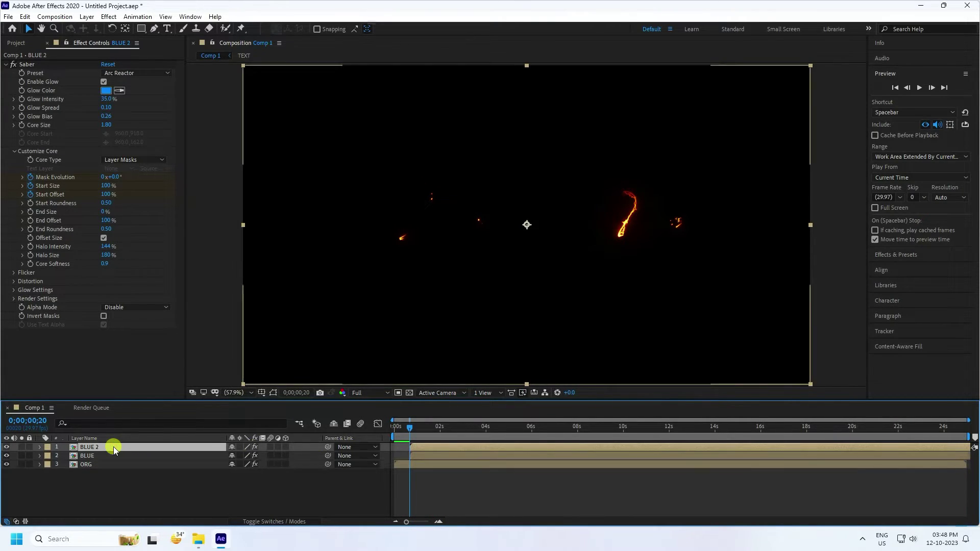
right_click(106, 448)
left_click(127, 426)
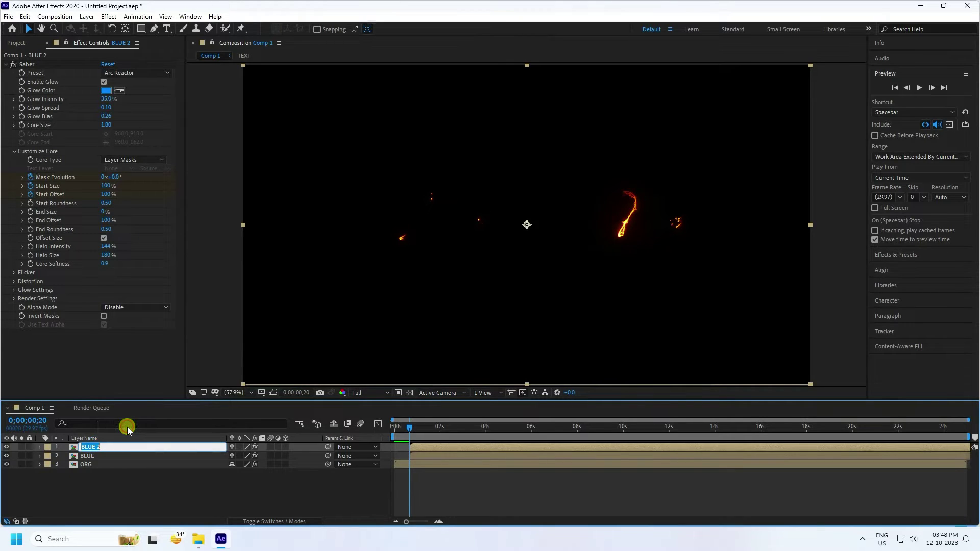
type("RED")
key("Return")
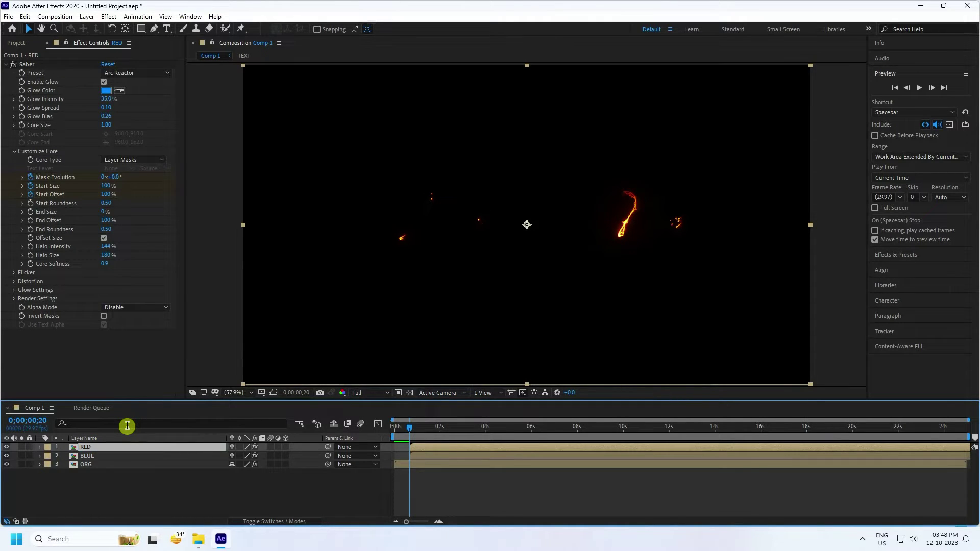
Set the RED layer's Saber glow color to pure red (FF0000).
left_click(109, 89)
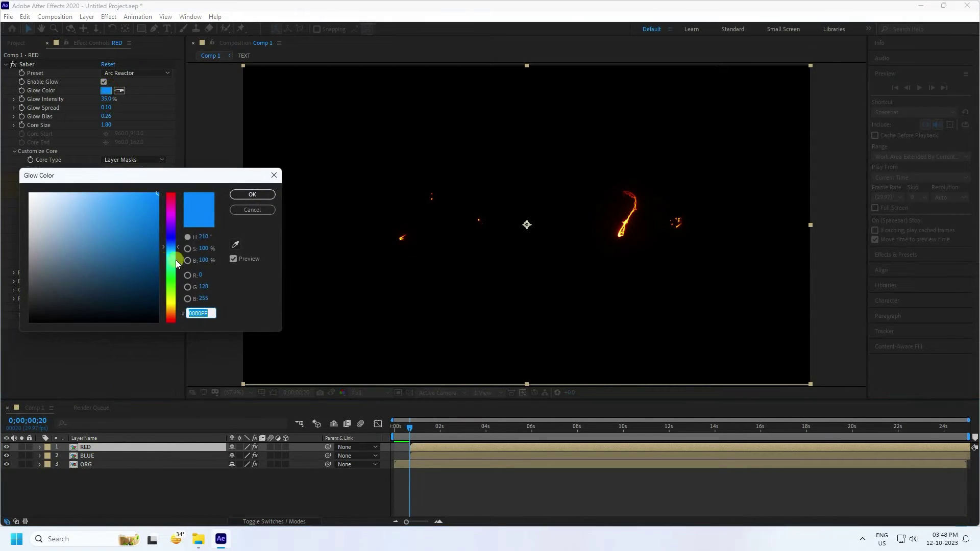
left_click(178, 247)
left_click_drag(178, 237, 178, 169)
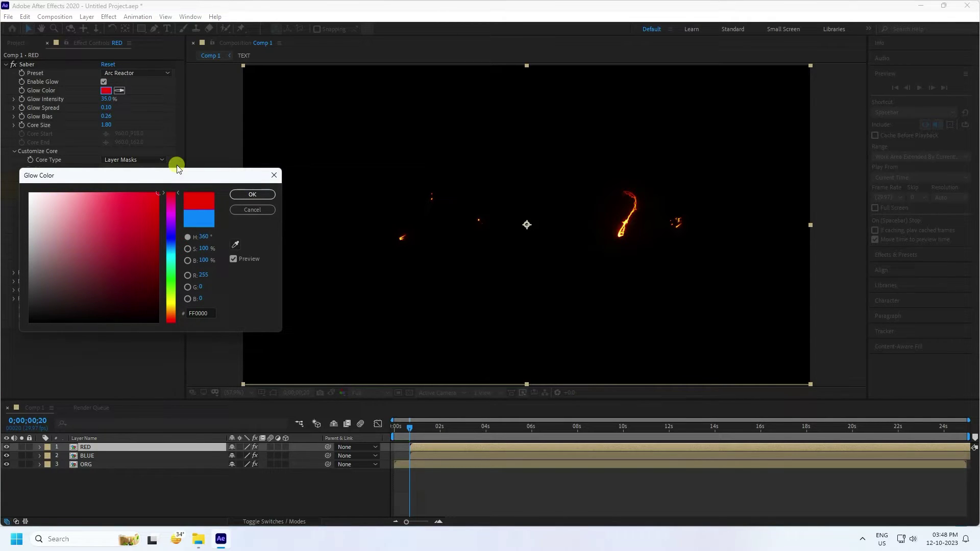
left_click(252, 195)
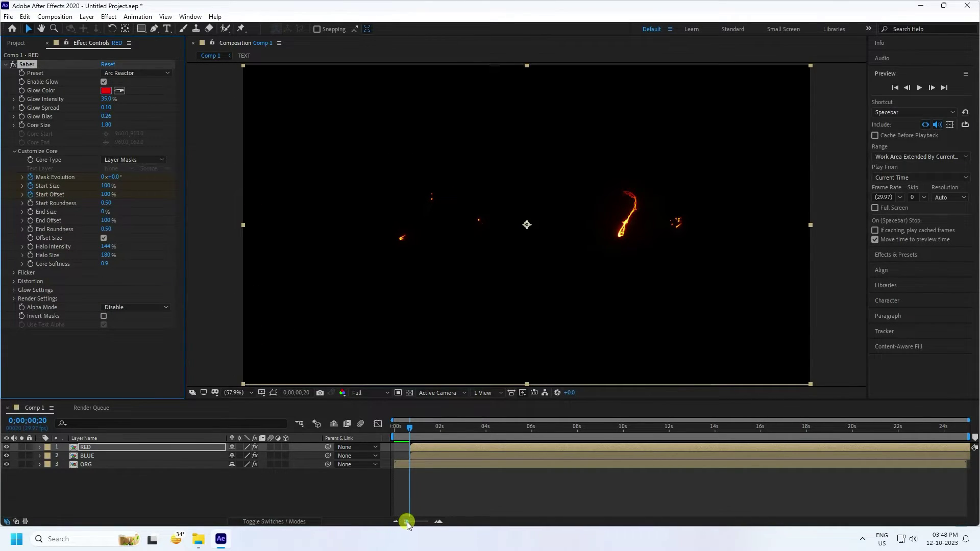
Shift the RED layer in time so that it starts at about 1 second 10 frames.
left_click_drag(407, 522, 424, 522)
left_click_drag(473, 445, 514, 446)
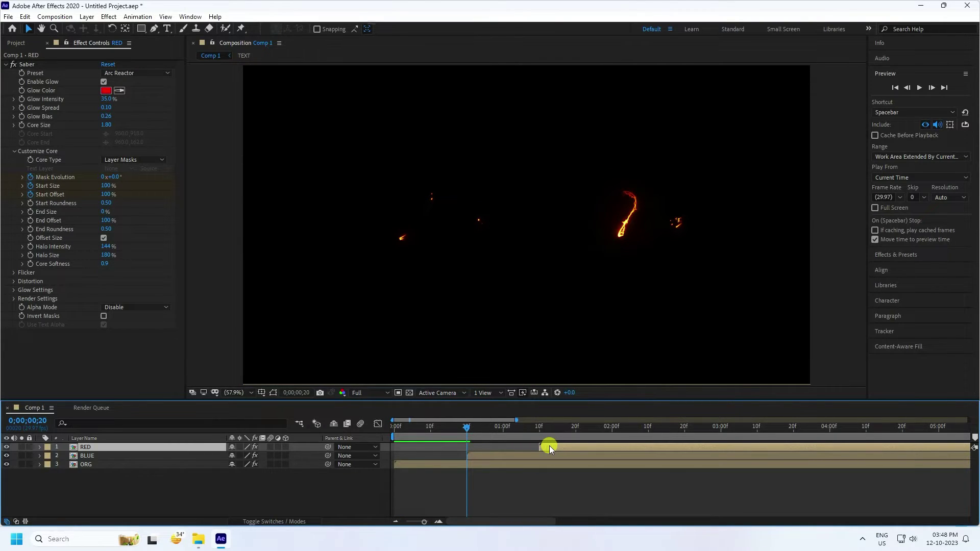
left_click_drag(425, 522, 407, 522)
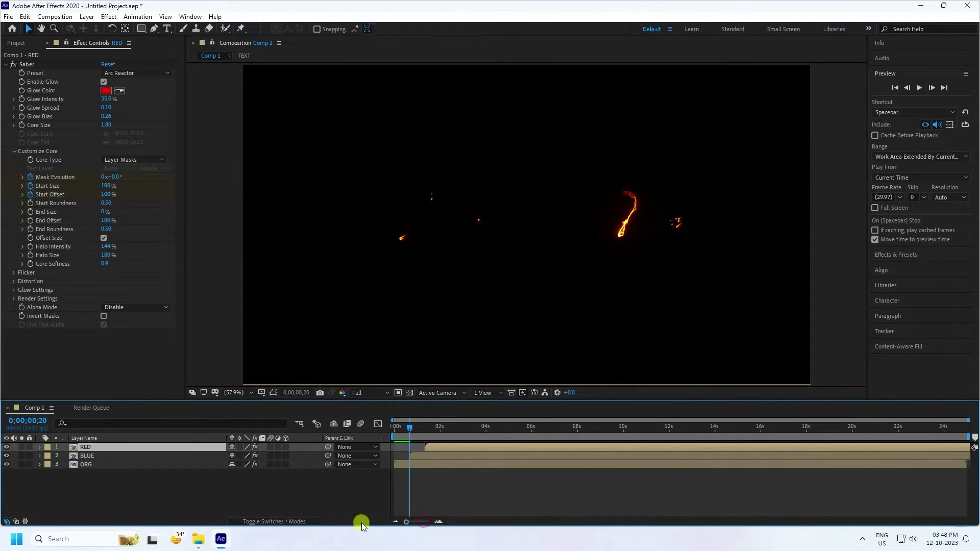
Play the three-color animation from the start of the composition.
left_click(408, 426)
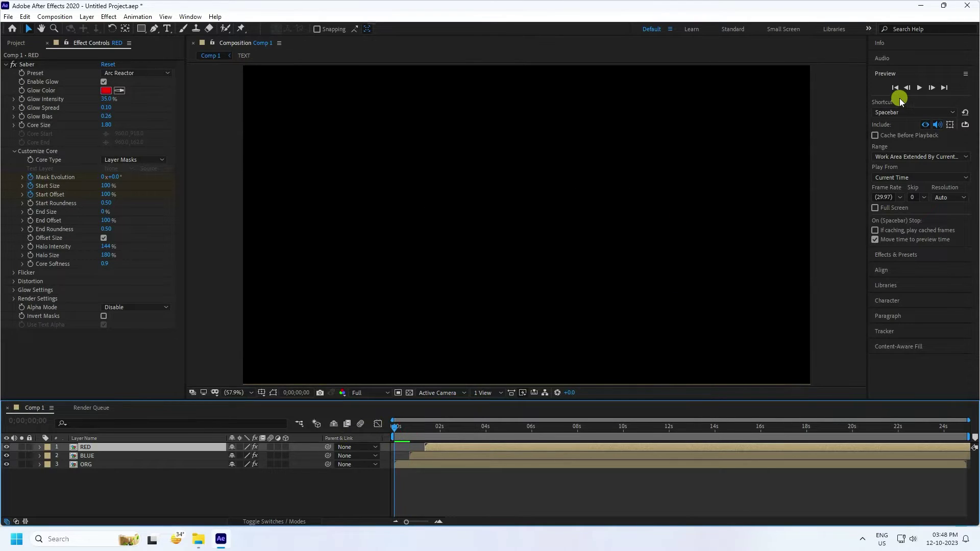
left_click(919, 88)
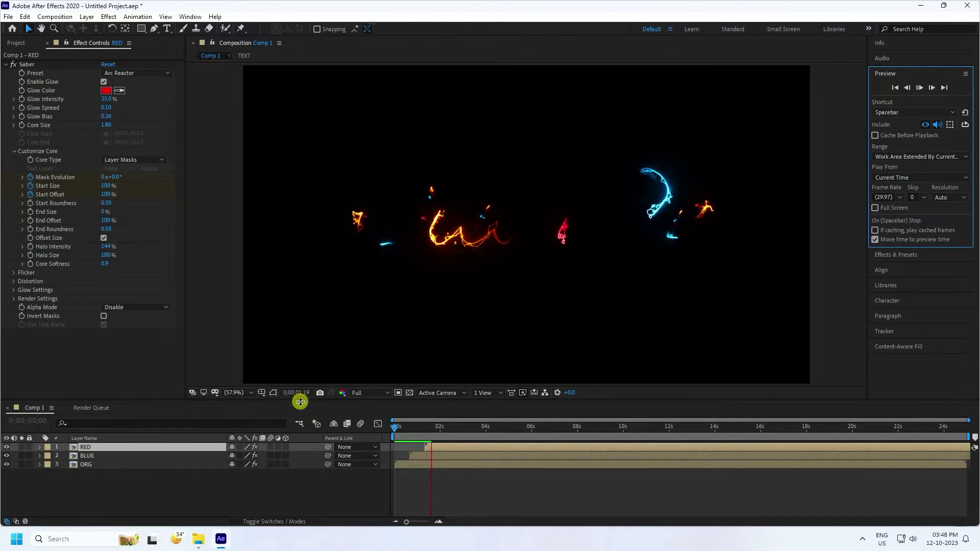
left_click_drag(300, 400, 304, 412)
Set the blending mode of the RED, BLUE and ORG layers to Add.
left_click_drag(97, 494, 144, 444)
key("space")
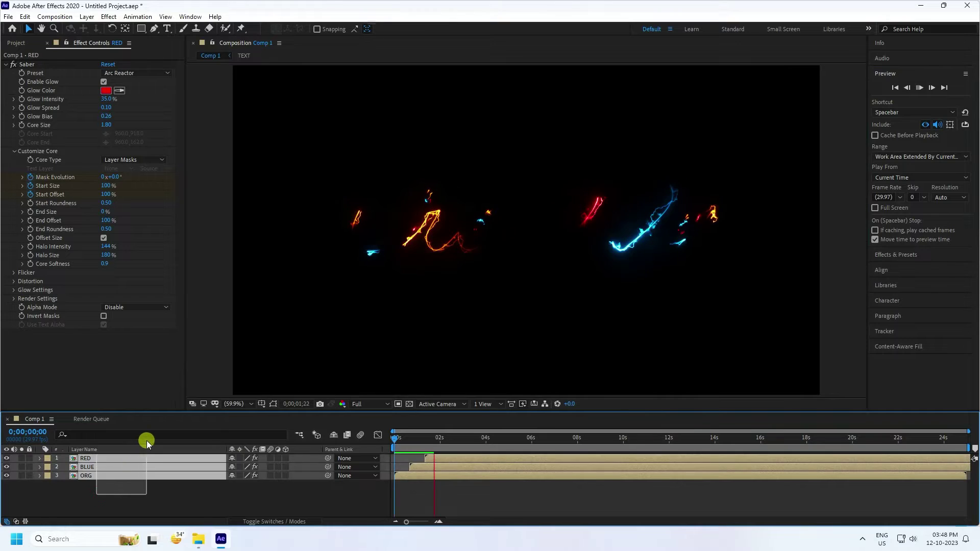
left_click(253, 521)
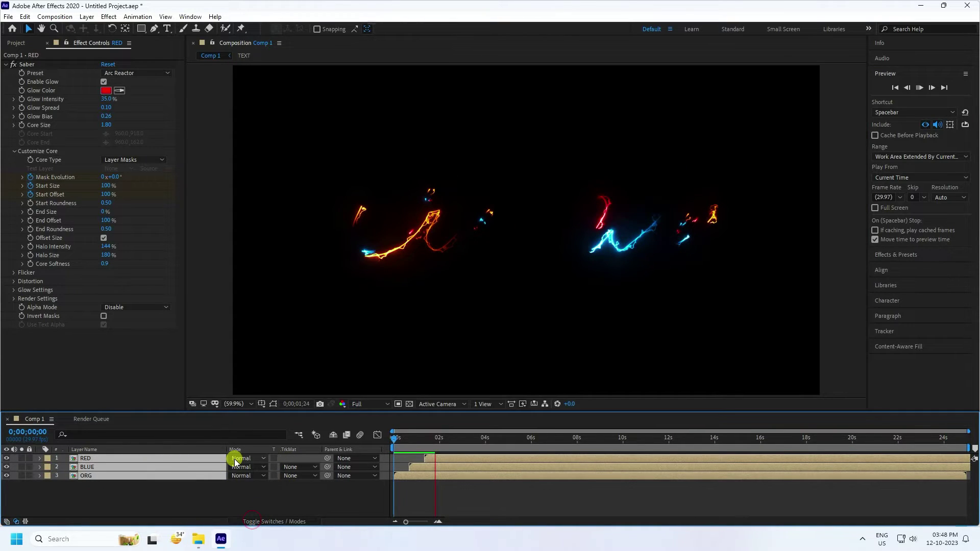
left_click(235, 459)
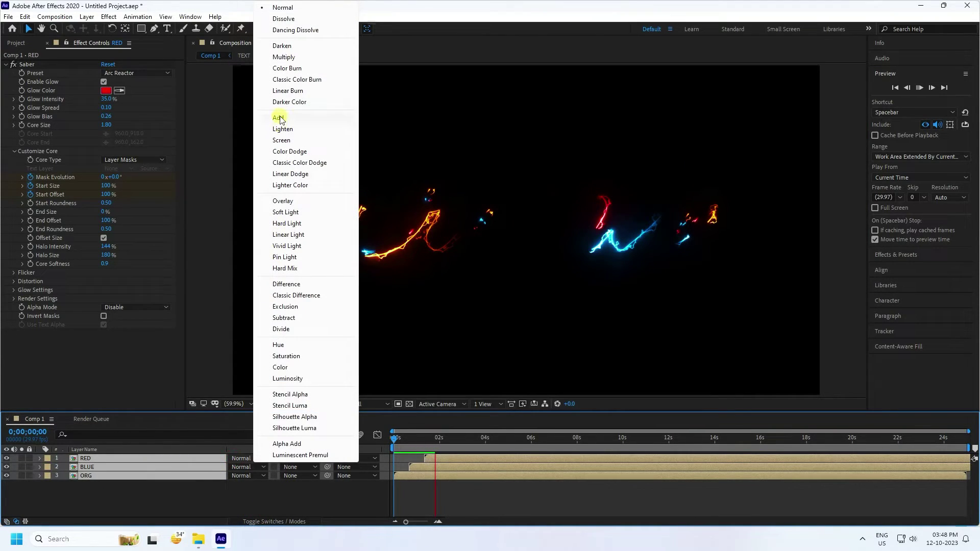
left_click(278, 118)
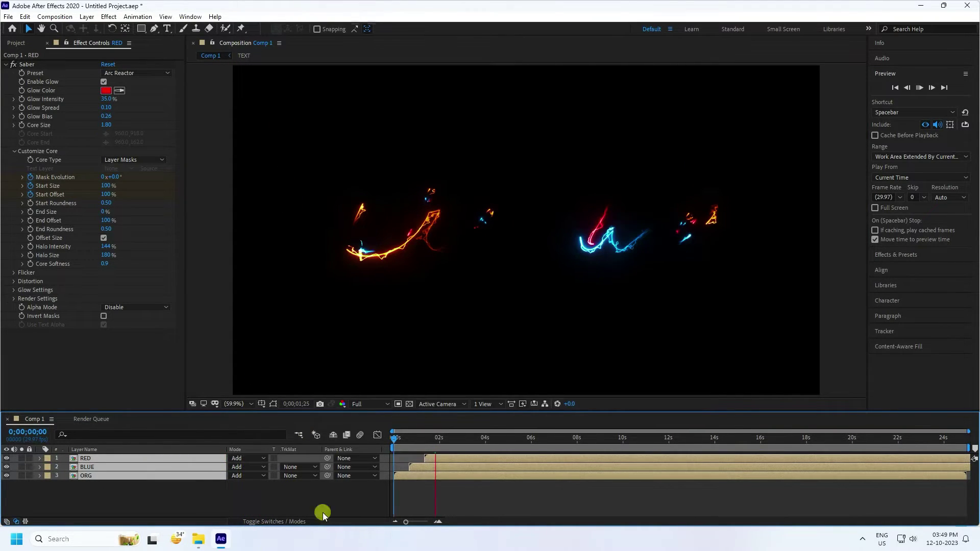
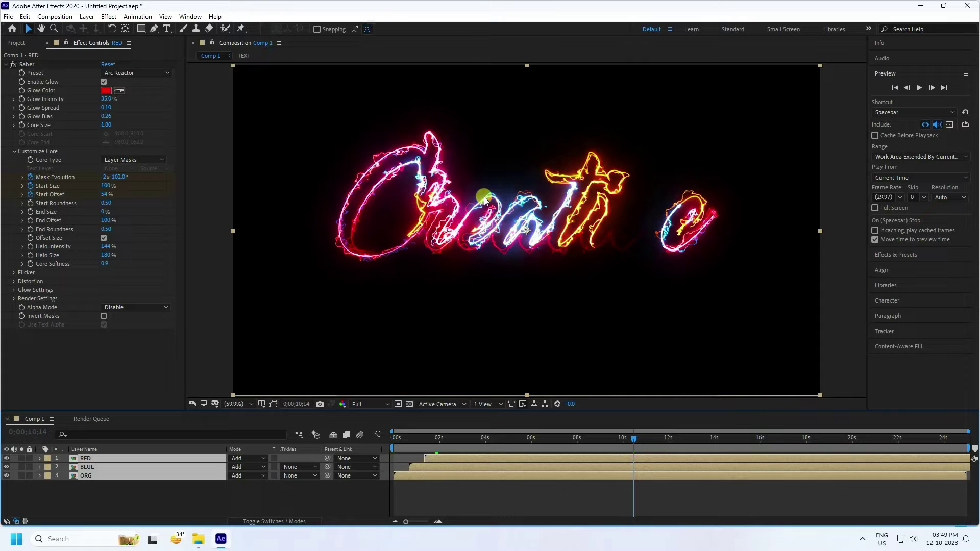
Pre-compose the RED, BLUE and ORG layers into a new composition named TEXT ANIMATION.
left_click_drag(71, 498, 126, 447)
right_click(112, 466)
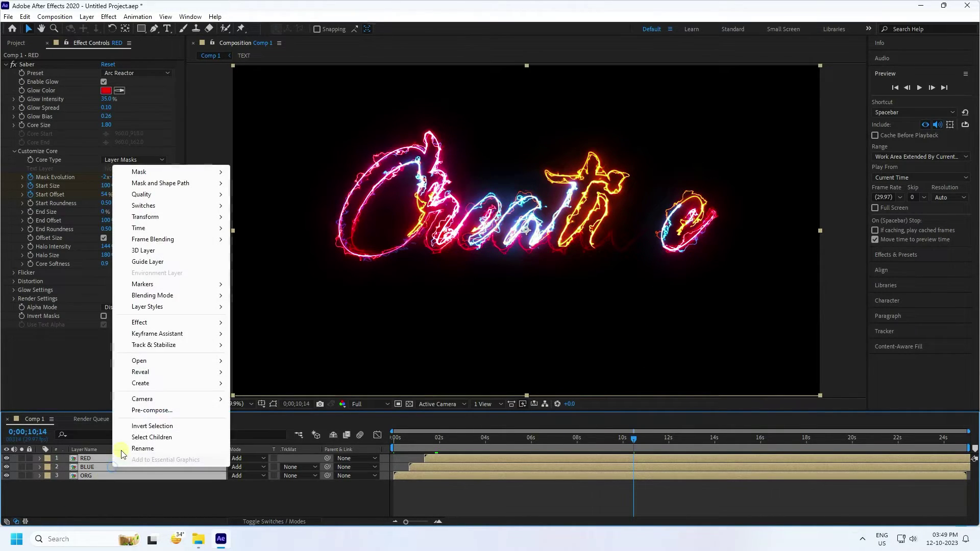
left_click(140, 412)
type("TEXT ANIMATION")
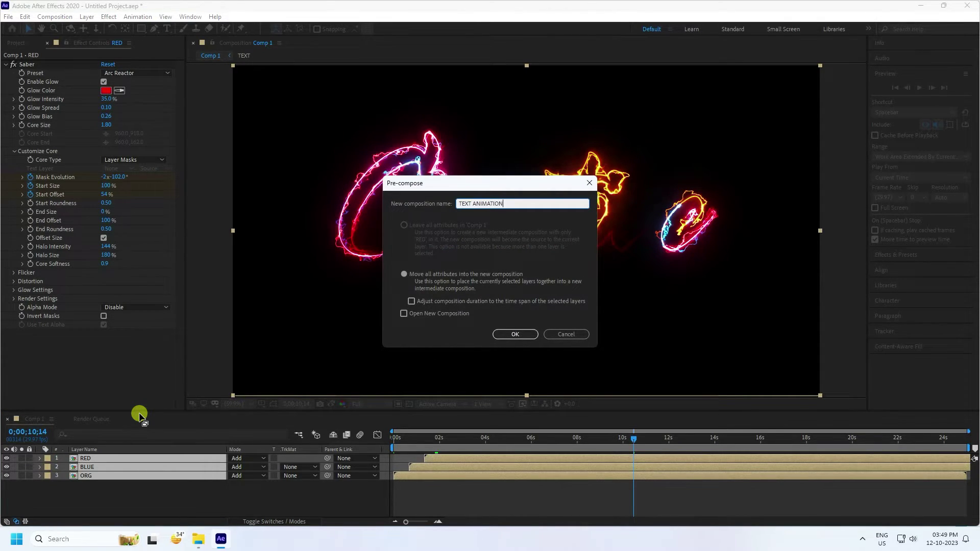
key("Return")
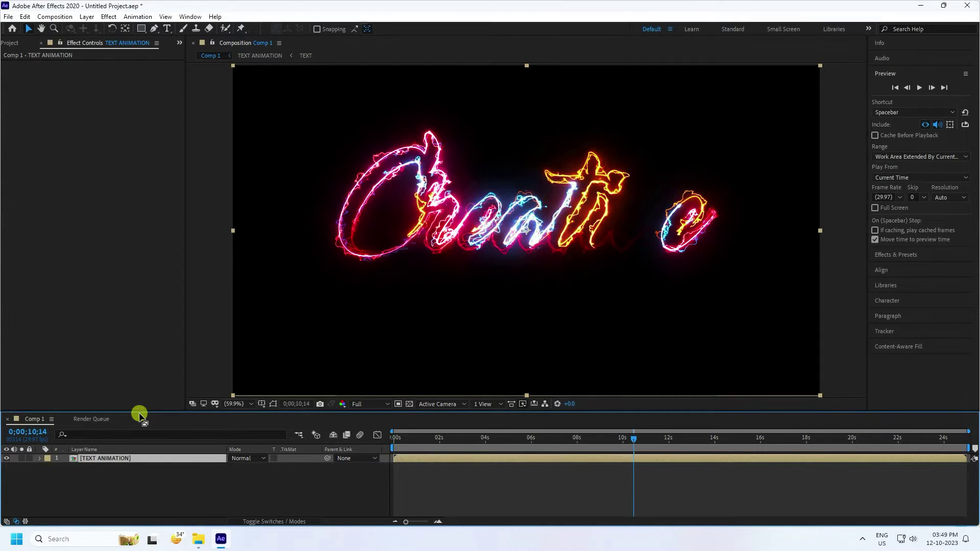
Duplicate the TEXT ANIMATION layer and rename the lower copy as TEXT ANIMATION SHADOW.
left_click(95, 461)
right_click(98, 462)
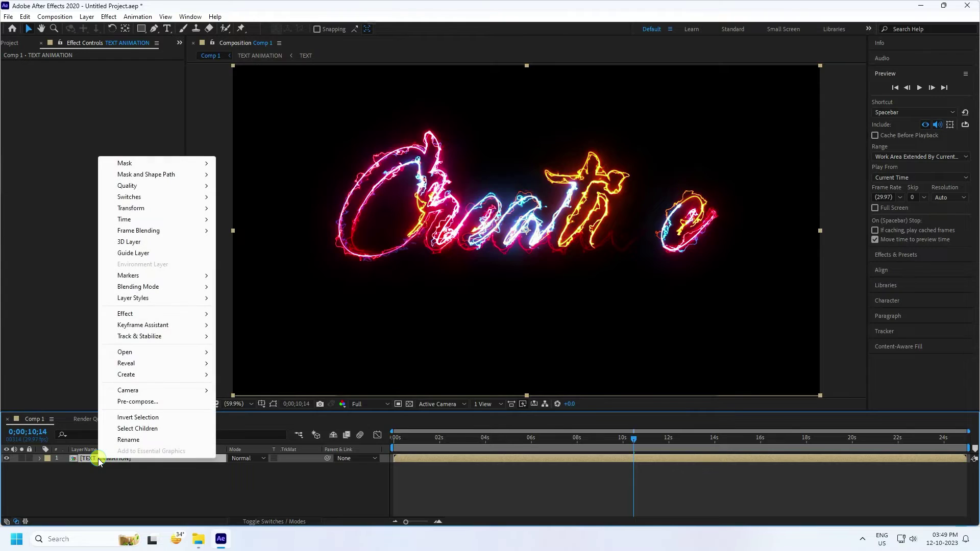
left_click(95, 461)
left_click(95, 461)
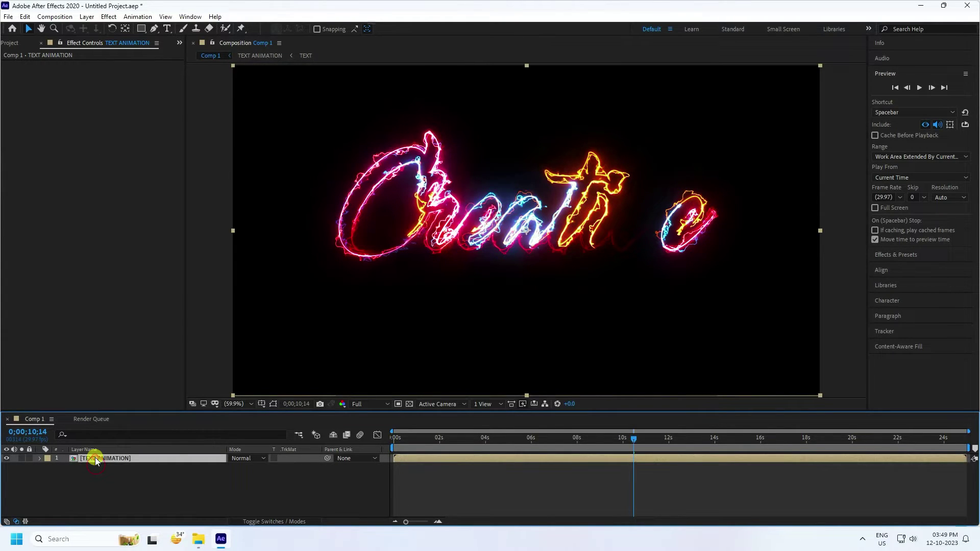
key("ctrl+d")
right_click(96, 461)
left_click(128, 449)
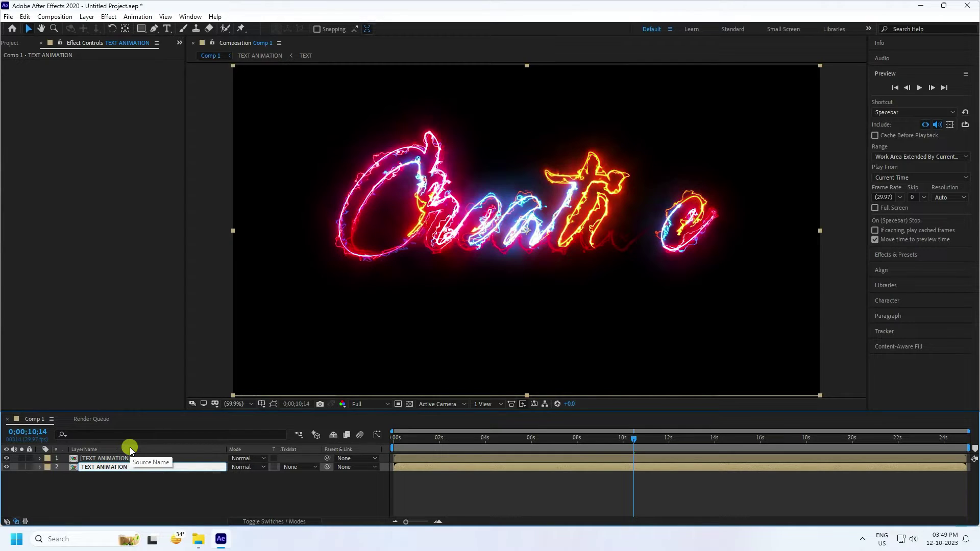
type("SHADOW")
key("Return")
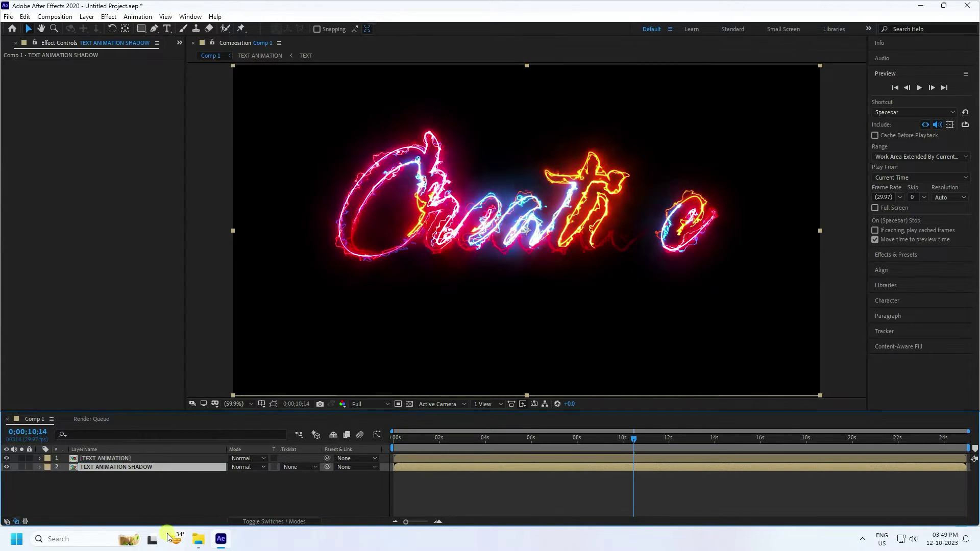
Make both the TEXT ANIMATION and TEXT ANIMATION SHADOW layers 3D.
key("ctrl+a")
left_click(249, 522)
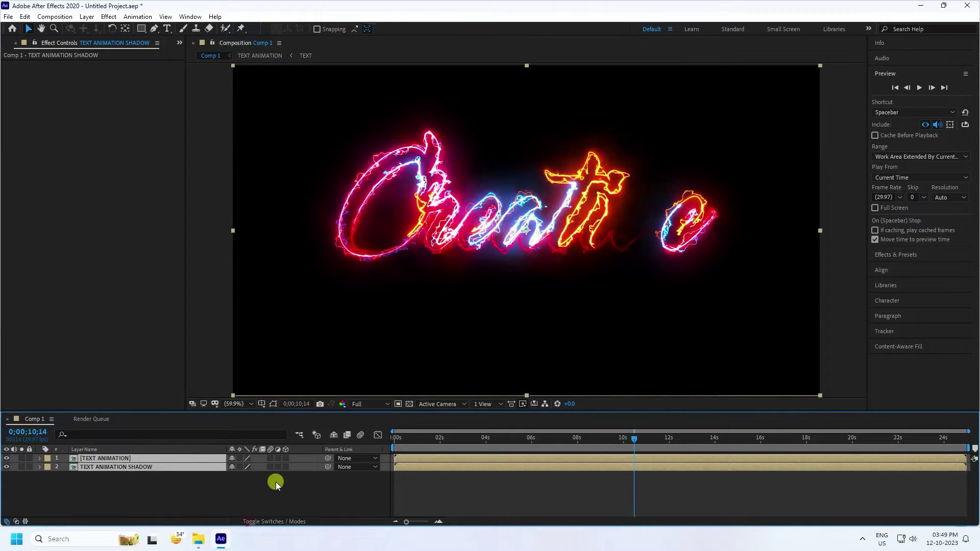
left_click(286, 458)
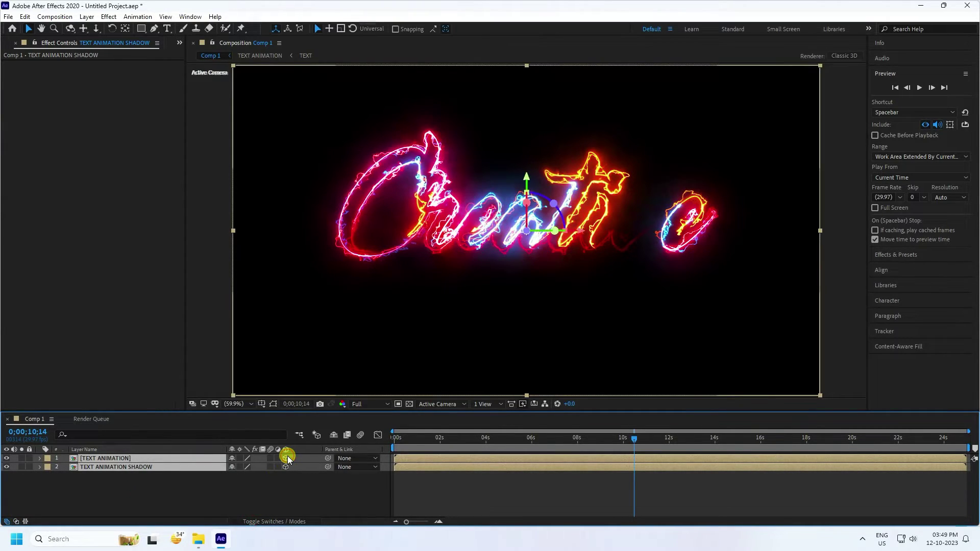
left_click(59, 495)
Rotate the TEXT ANIMATION SHADOW layer about its X axis so it mirrors the text upside down.
left_click(87, 467)
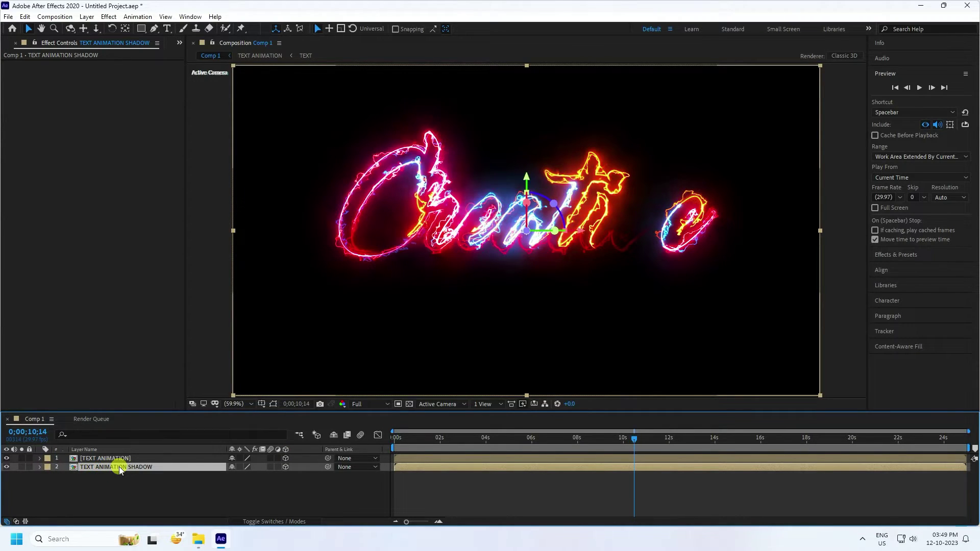
key("r")
mouse_move(244, 486)
left_mouse_down()
mouse_move(295, 488)
mouse_move(248, 485)
left_mouse_up()
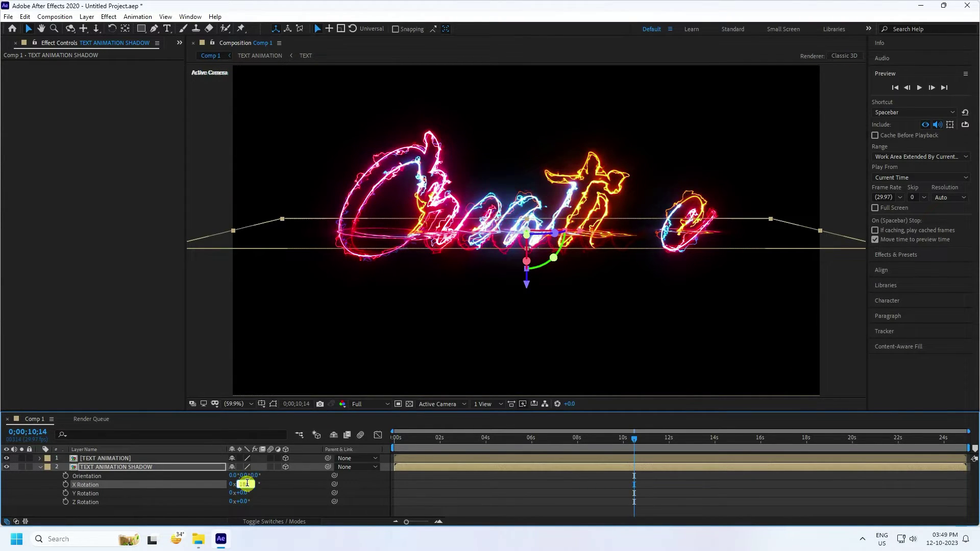
left_click(225, 493)
left_click(39, 467)
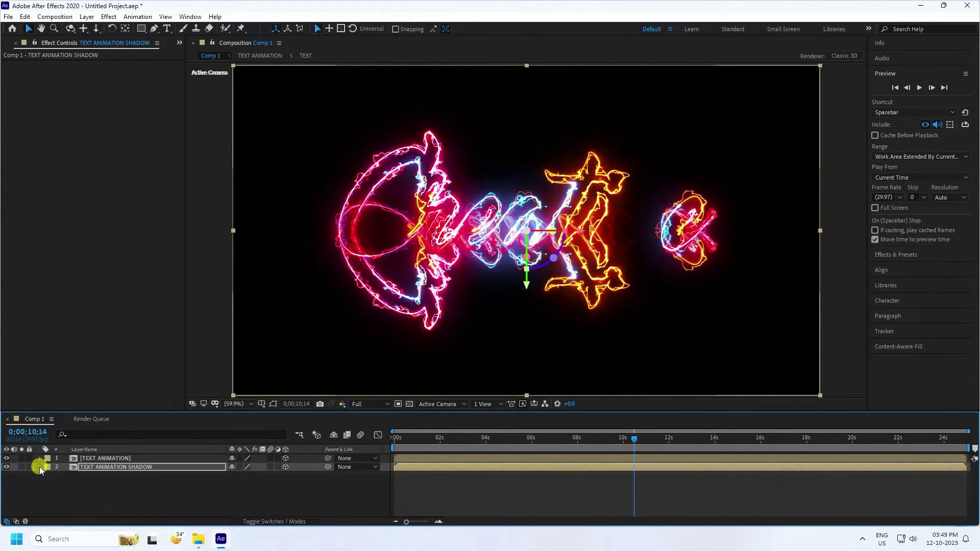
Set the Y position of the TEXT ANIMATION SHADOW layer to 800 to place the reflection below the text.
left_click(100, 469)
key("p")
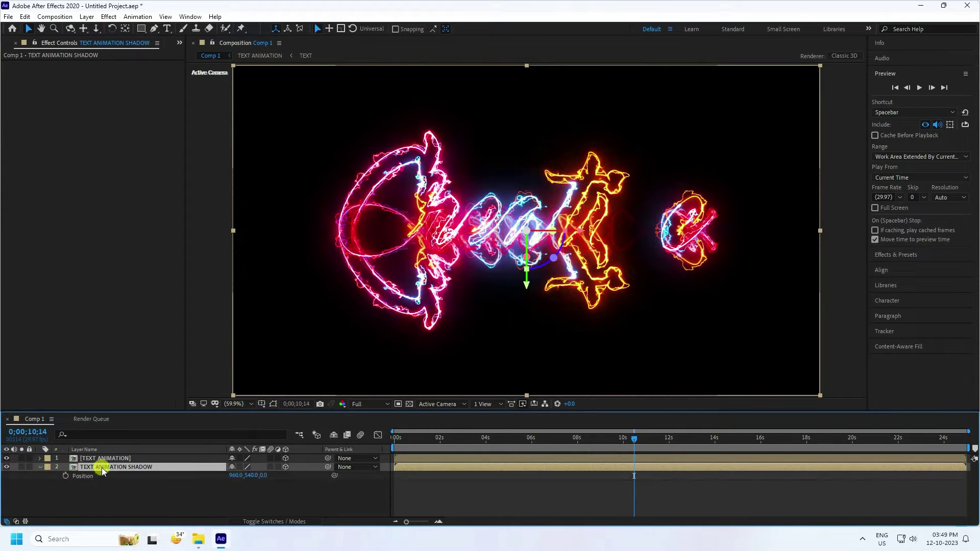
left_click_drag(252, 476, 376, 470)
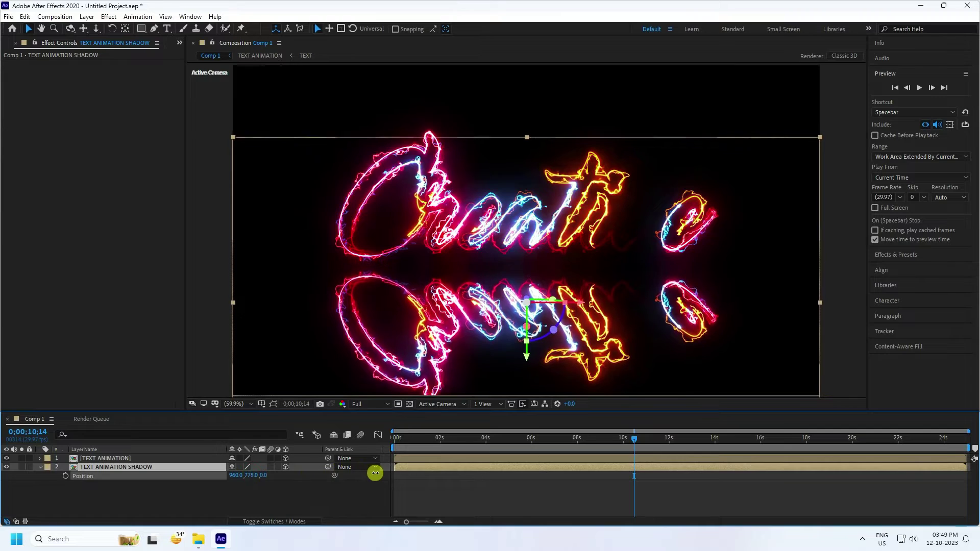
left_click(251, 476)
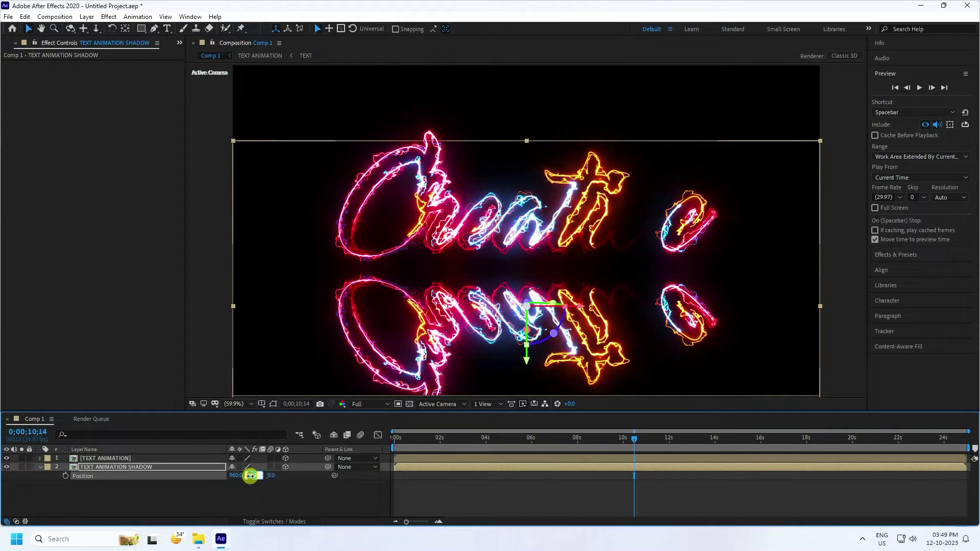
type("800")
key("Return")
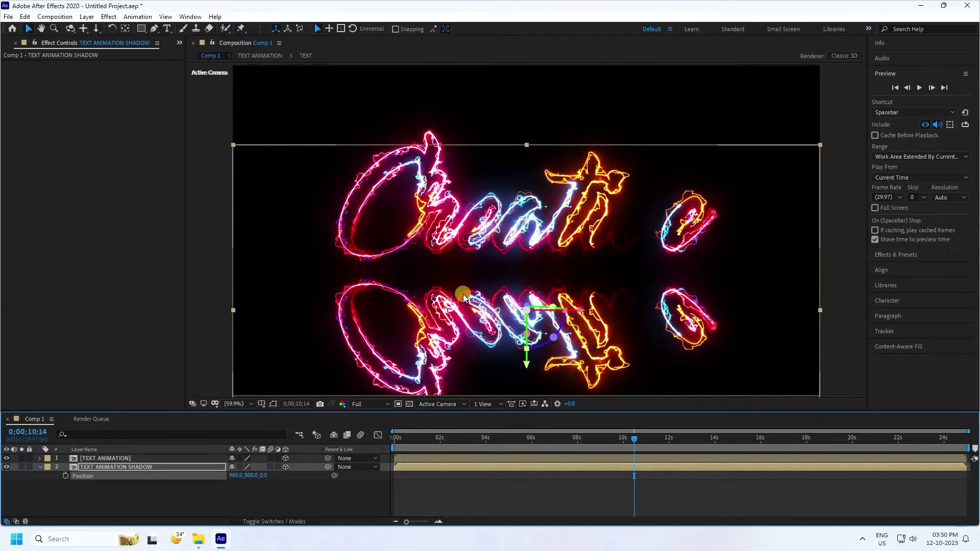
left_click(135, 502)
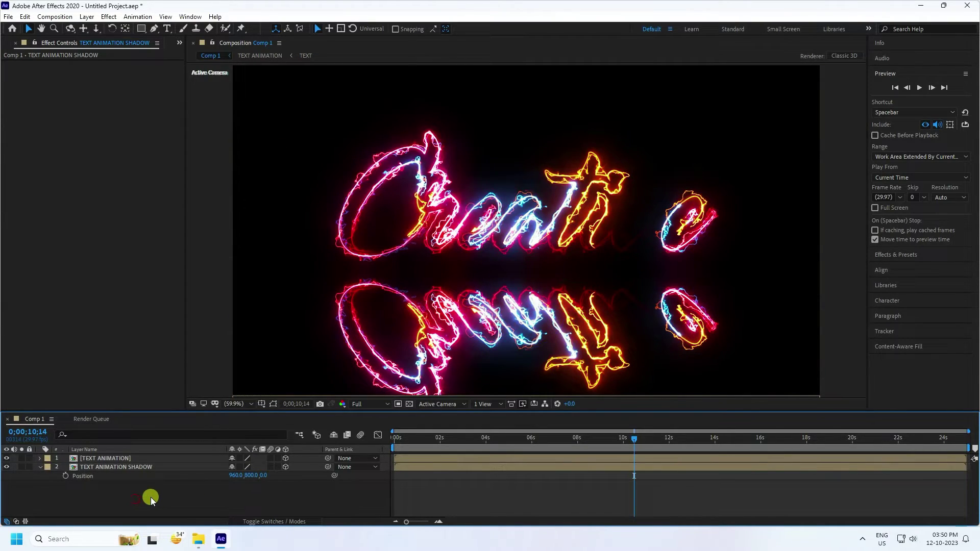
left_click(39, 468)
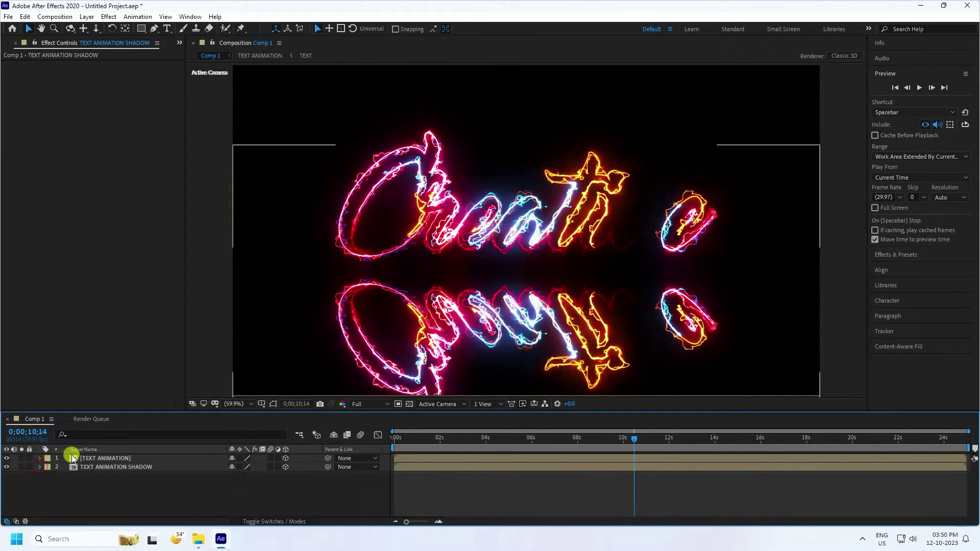
Import the BG Particles 2, BG Particles and texture files from New folder as footage.
left_click(4, 43)
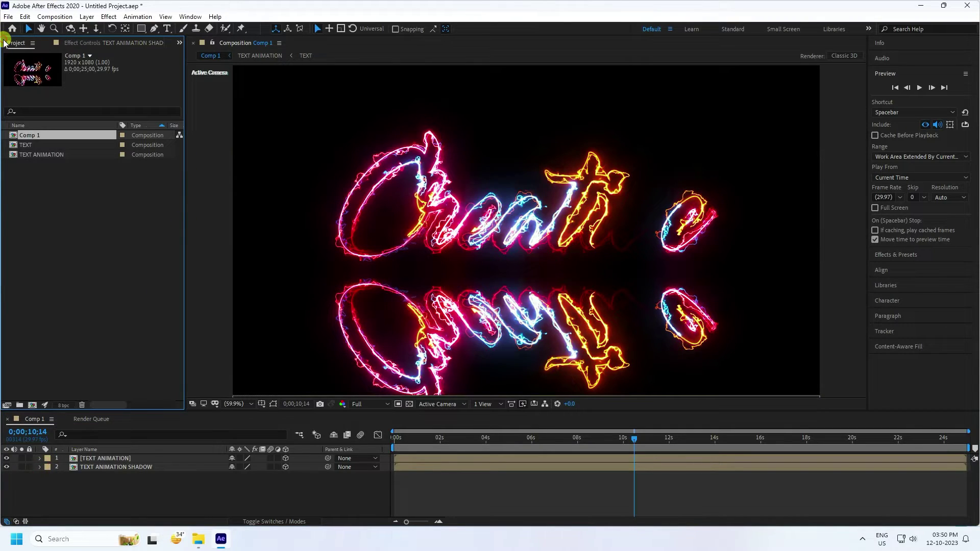
right_click(56, 212)
mouse_move(81, 265)
left_click(222, 264)
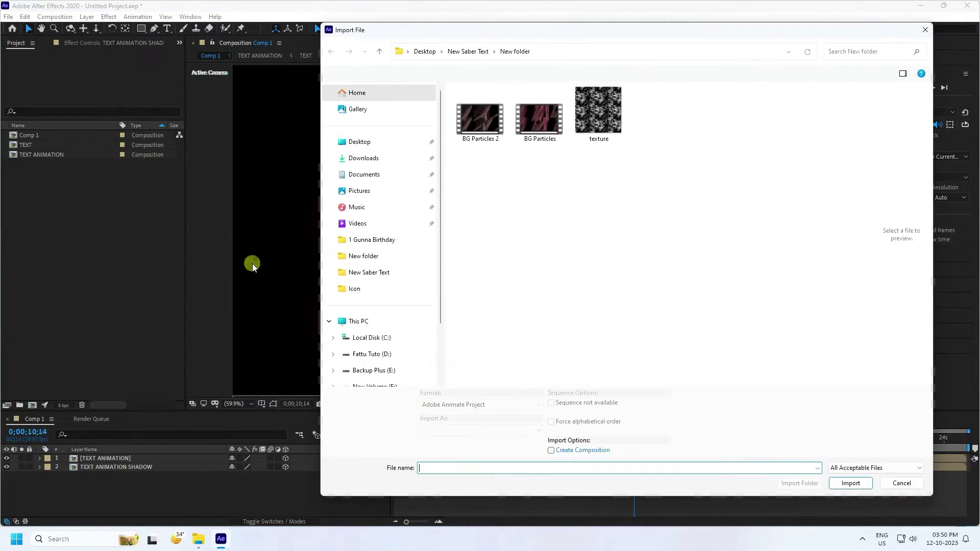
left_click_drag(643, 173, 463, 110)
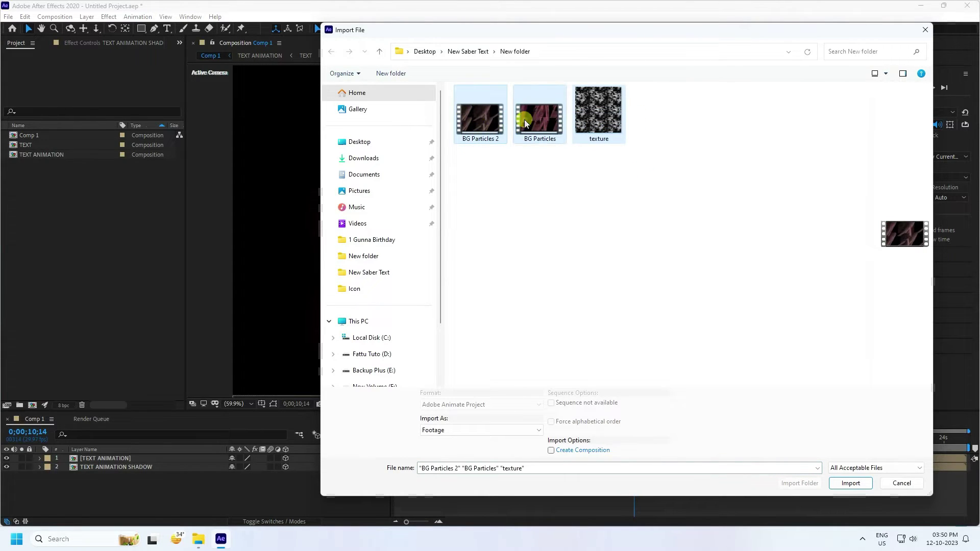
left_click(851, 483)
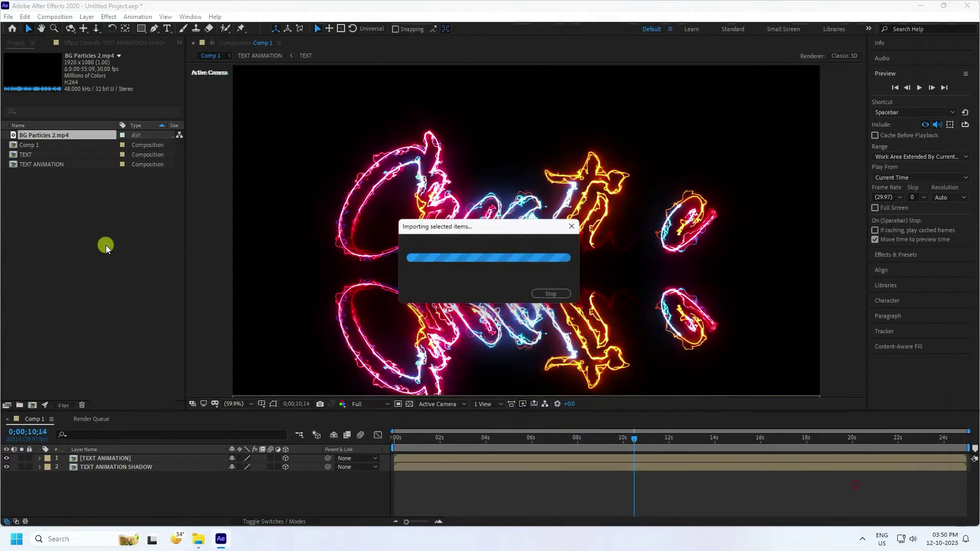
Add texture.jpg beneath the text layers and pre-compose it as FLOOR, moving all attributes into the new composition.
left_click(57, 185)
left_click_drag(57, 186, 90, 499)
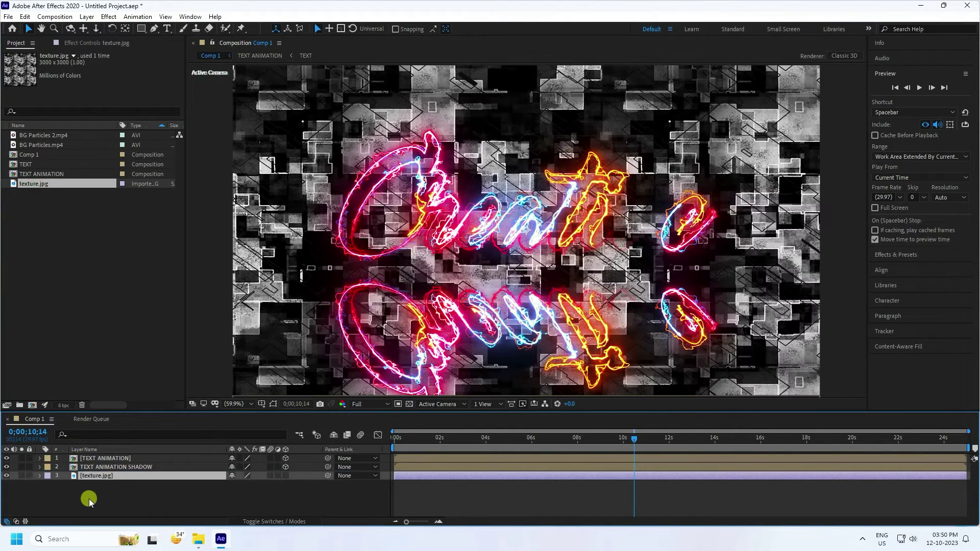
right_click(94, 477)
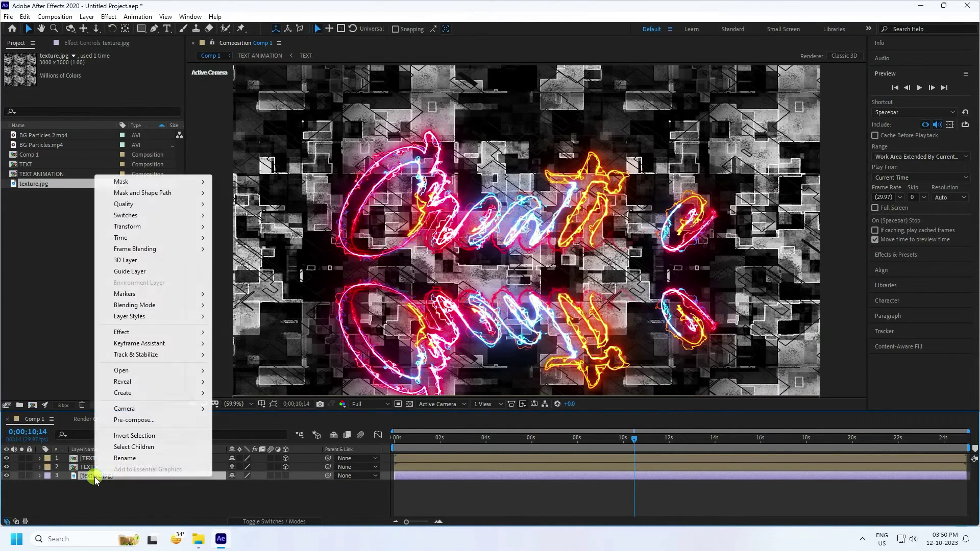
left_click(134, 420)
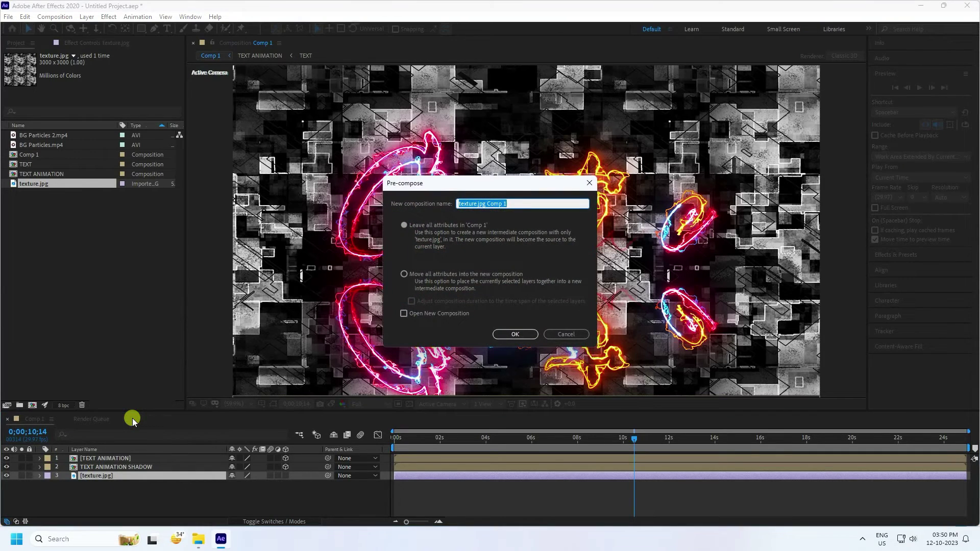
type("FLO")
left_click(415, 274)
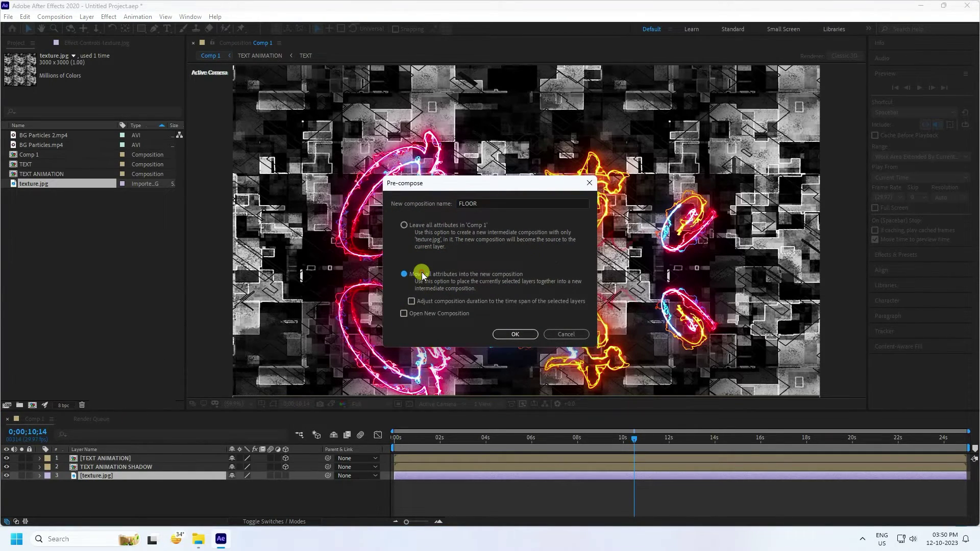
left_click(514, 335)
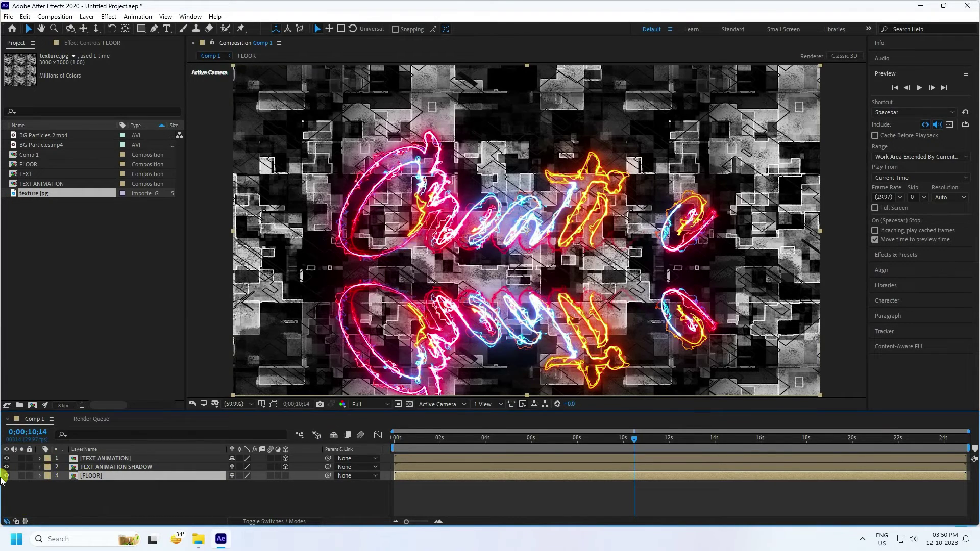
Hide the FLOOR layer in Comp 1 and make the texture.jpg layer inside the FLOOR composition 3D.
left_click(6, 476)
double_click(91, 476)
left_click(87, 459)
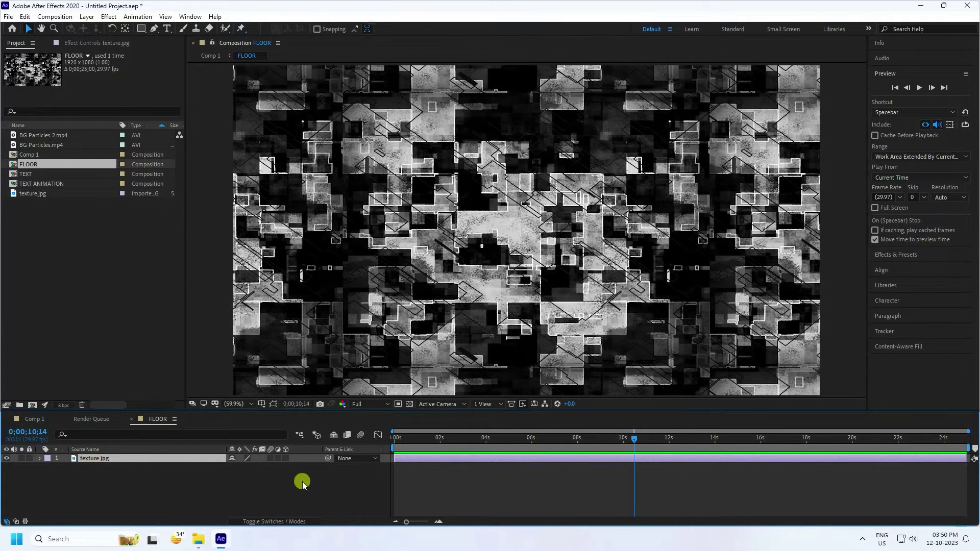
left_click(285, 458)
key("comma")
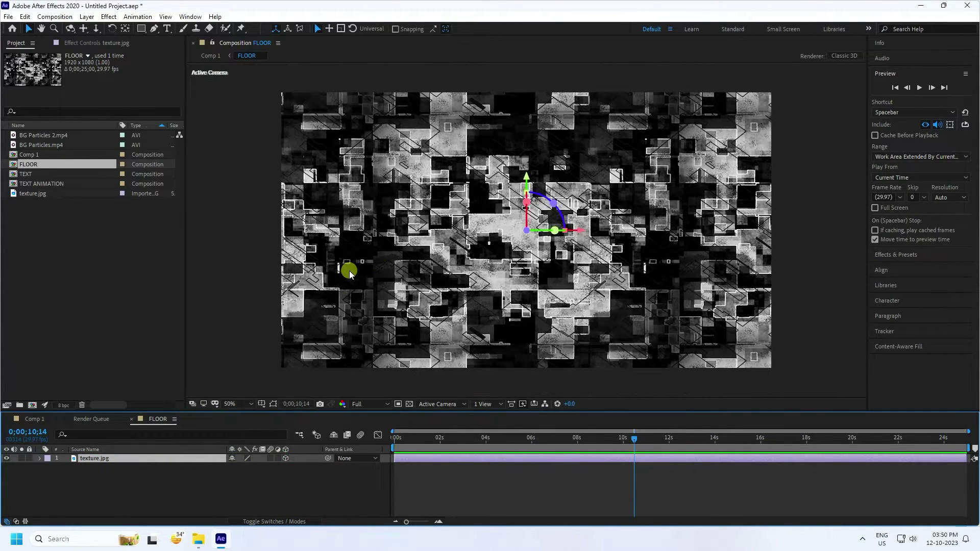
Set the texture.jpg layer's X rotation to -90° and move the layer down to form a floor in the frame's lower part.
left_click(95, 458)
key("r")
mouse_move(246, 476)
left_mouse_down()
mouse_move(278, 475)
mouse_move(256, 477)
left_mouse_up()
left_click(246, 476)
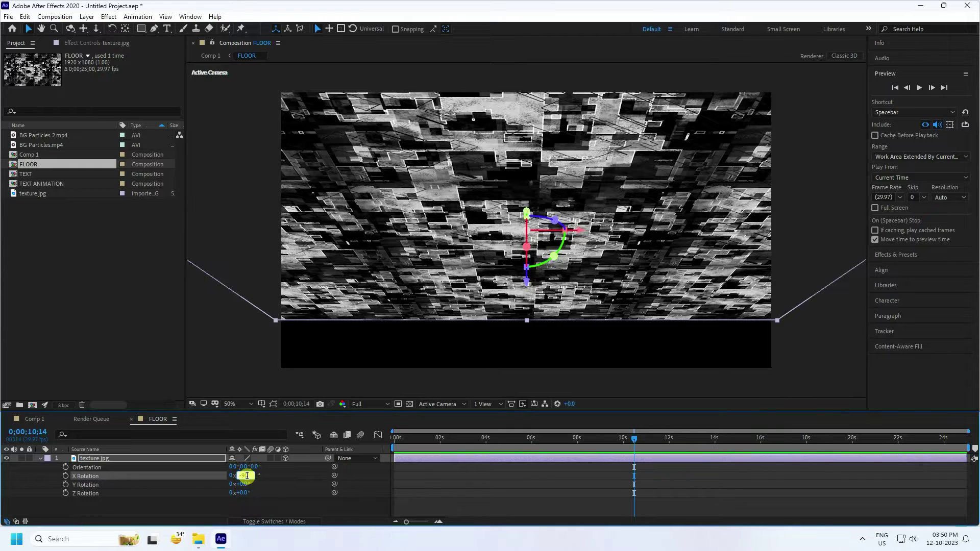
type("-90")
key("Return")
left_click_drag(528, 177, 532, 251)
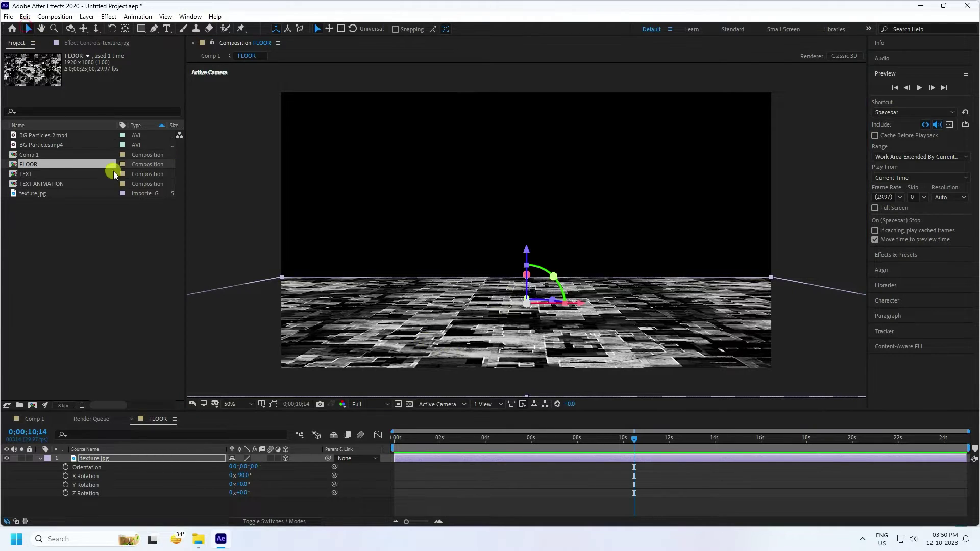
left_click(238, 215)
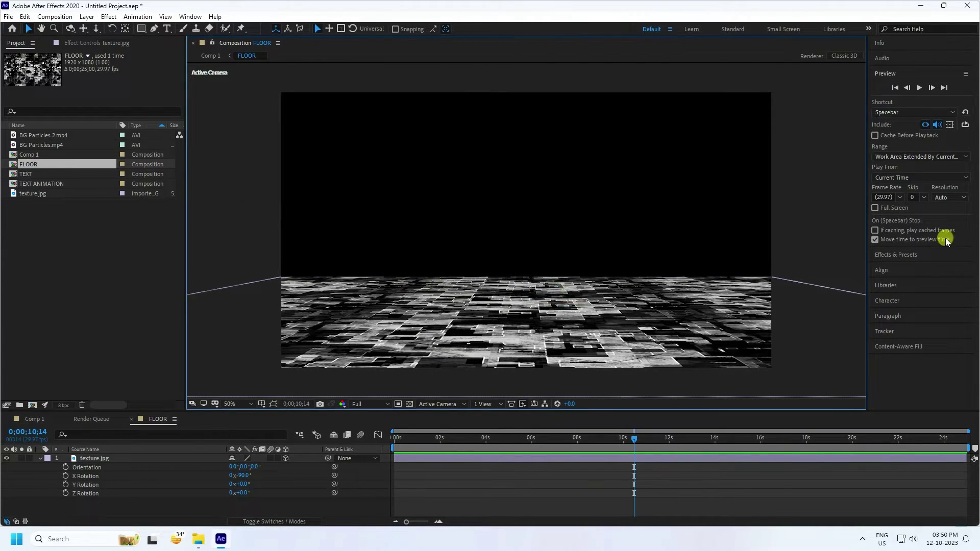
Find the Motion Tile effect and apply it to the texture.jpg layer.
left_click(909, 255)
left_click(897, 103)
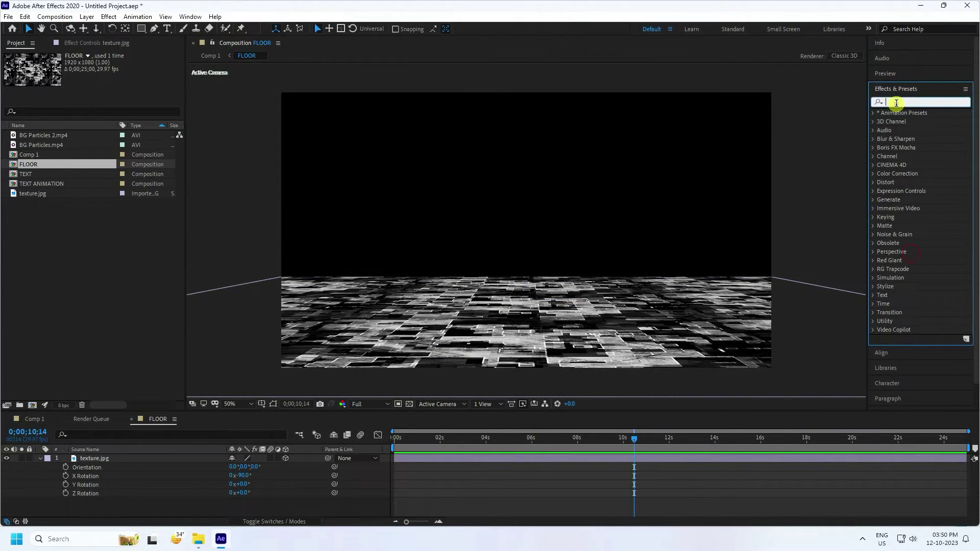
type("mot")
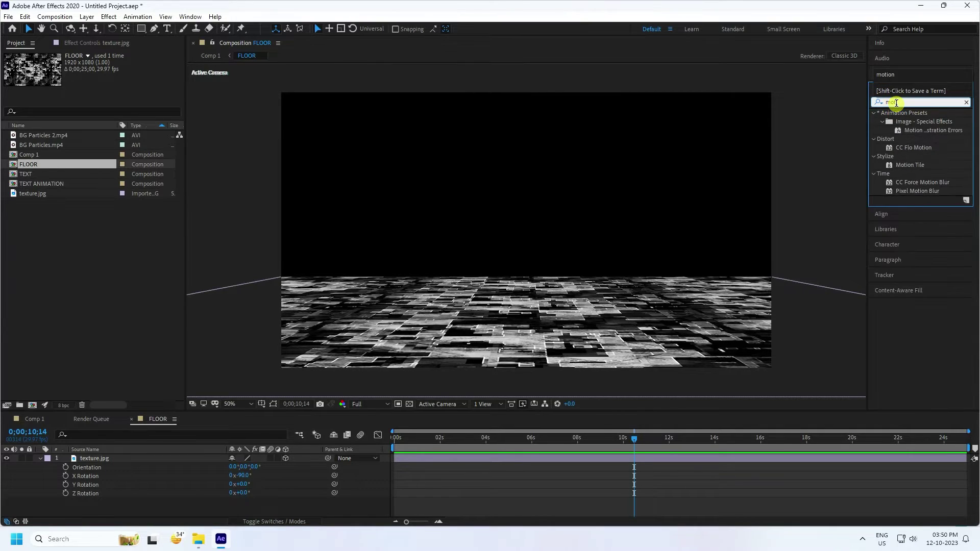
type("ion")
left_click_drag(910, 165, 109, 458)
Set Motion Tile's output width and output height to 300 and enable Mirror Edges.
left_click(103, 99)
type("300")
key("Return")
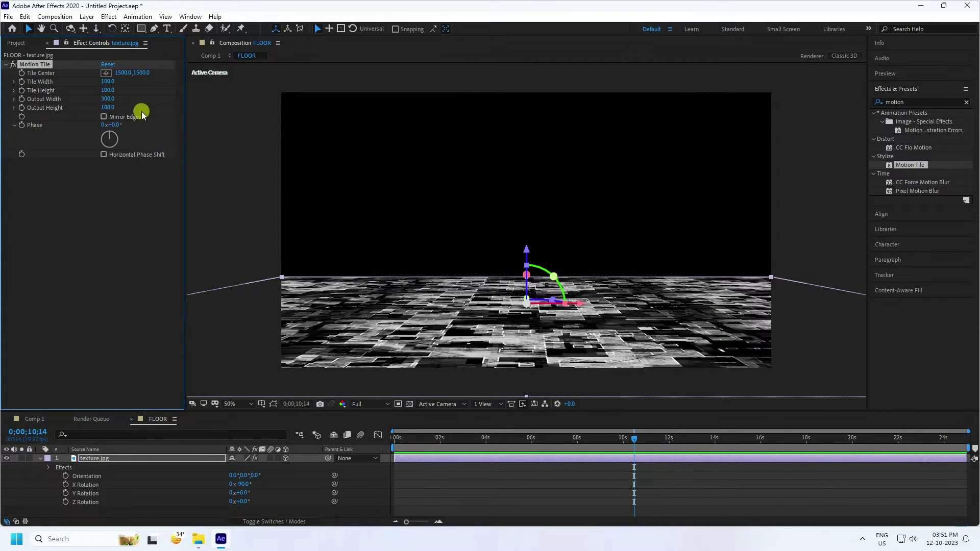
left_click(107, 107)
type("300")
key("Return")
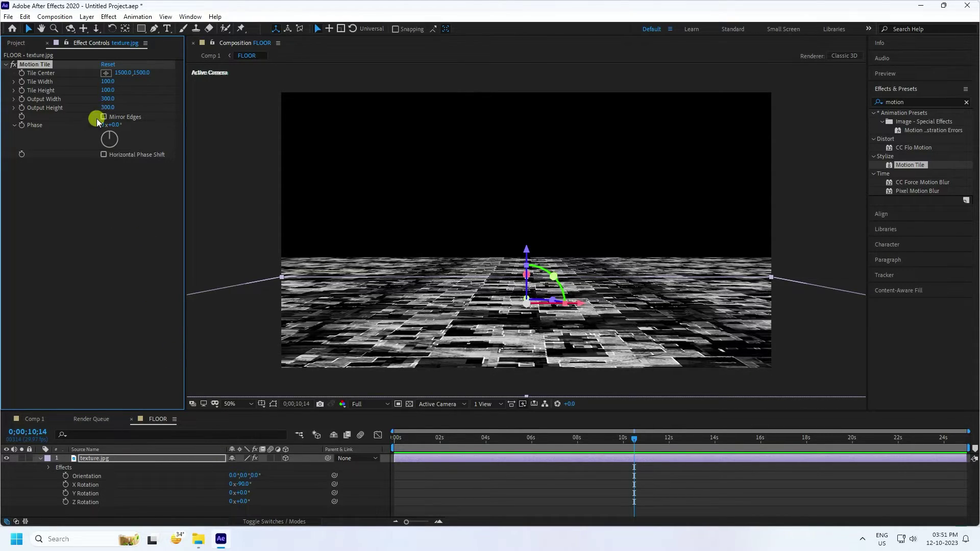
left_click(104, 116)
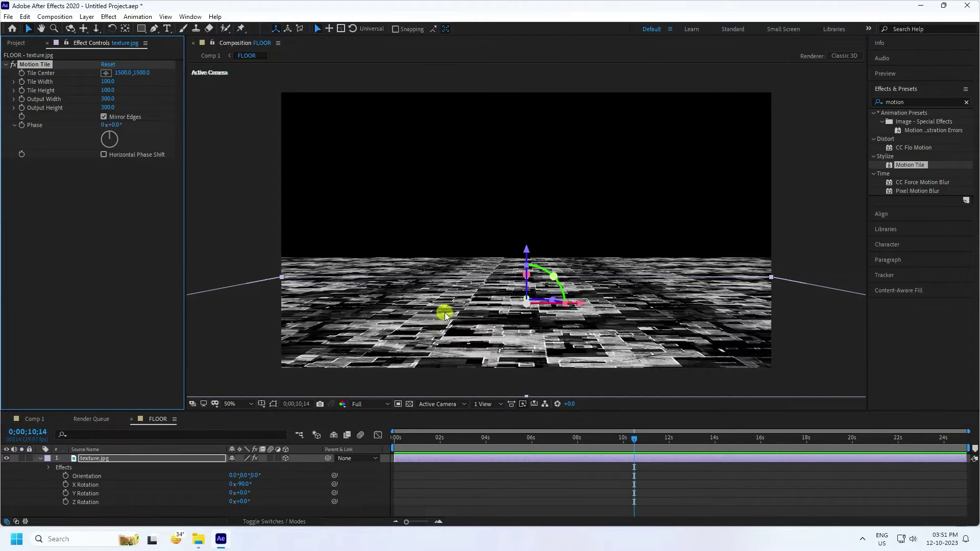
Apply the Levels effect to the texture.jpg layer and set its gamma to 0.5.
left_click(914, 102)
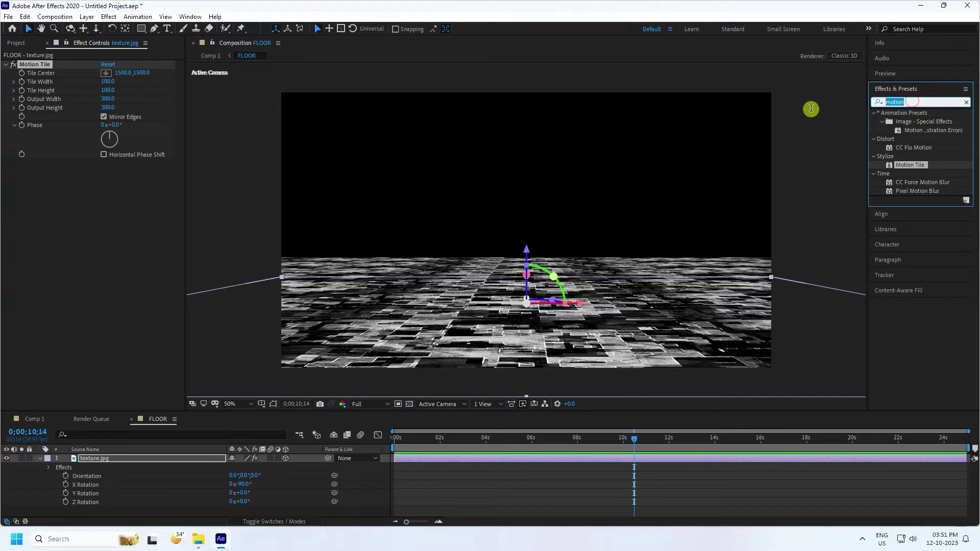
key("BackSpace")
type("lev")
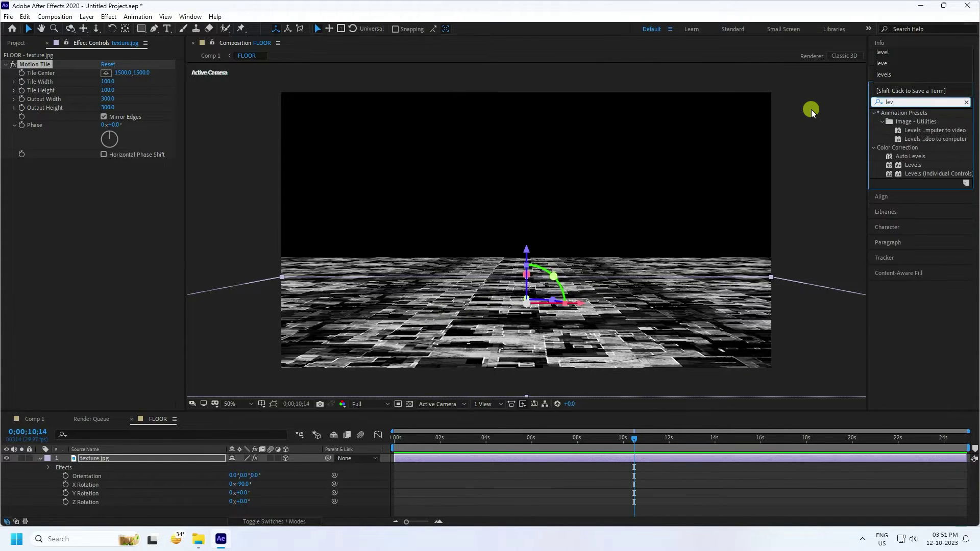
left_click_drag(913, 165, 87, 260)
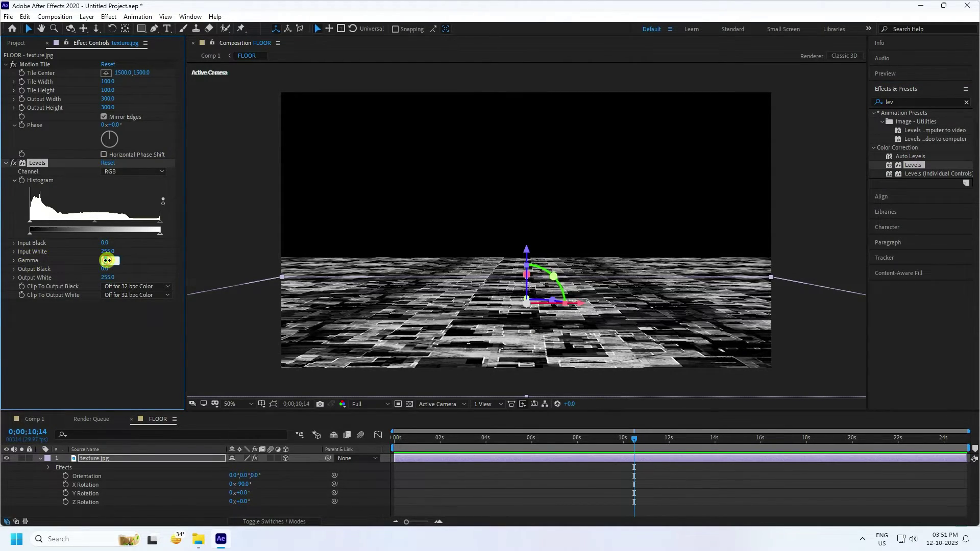
type("0.5")
key("Return")
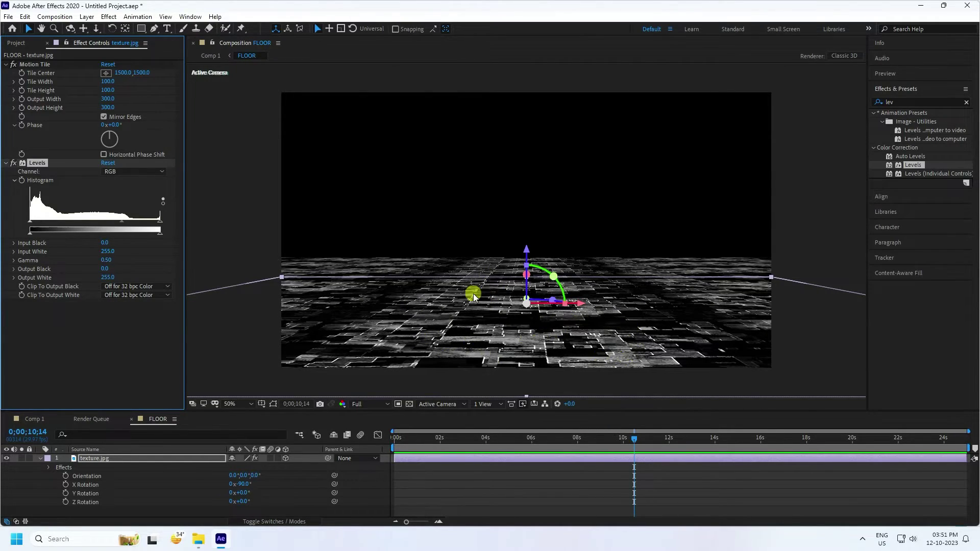
Compare the floor with the Levels effect off and on, and return to Comp 1.
left_click(14, 164)
left_click(14, 164)
left_click(14, 164)
left_click(14, 164)
left_click(30, 418)
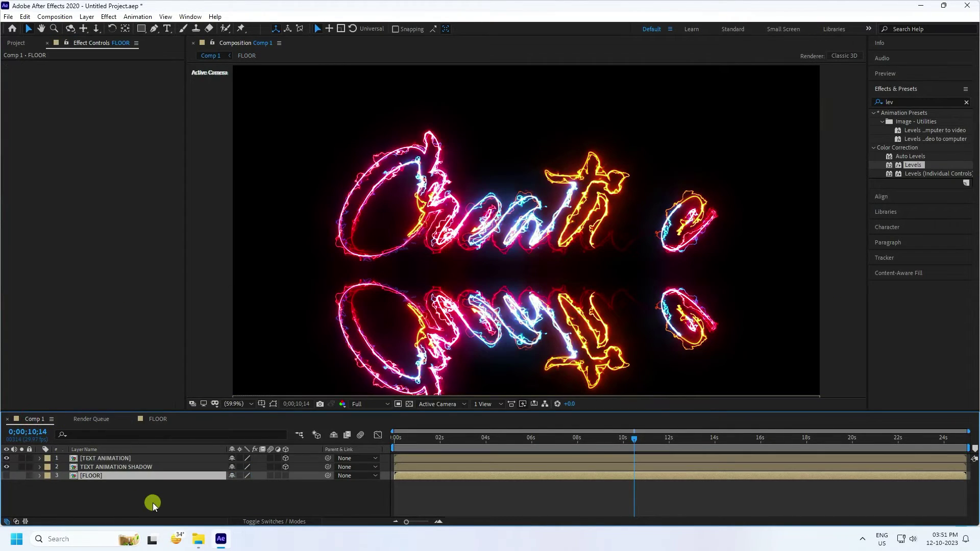
Create an adjustment layer in Comp 1 and place it between the TEXT ANIMATION and TEXT ANIMATION SHADOW layers.
right_click(114, 489)
mouse_move(137, 376)
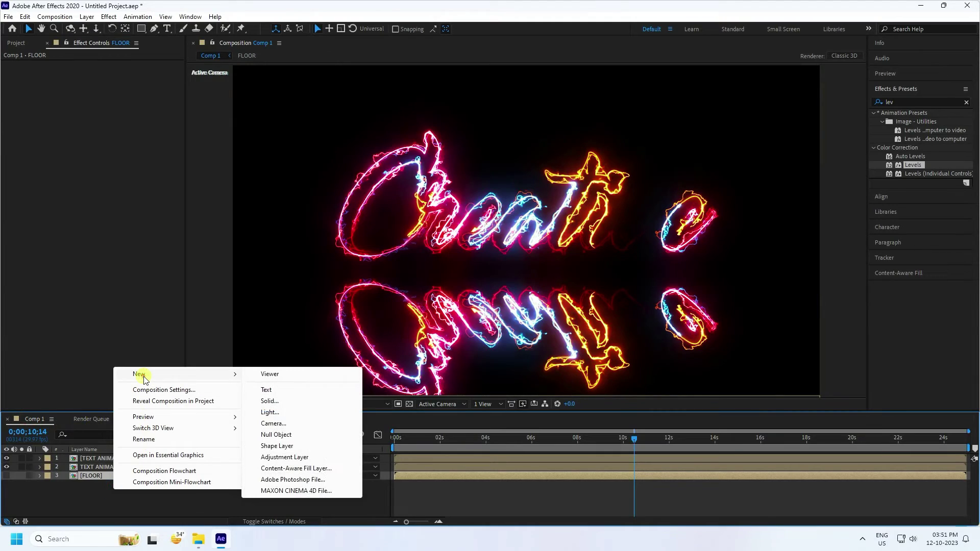
left_click(280, 457)
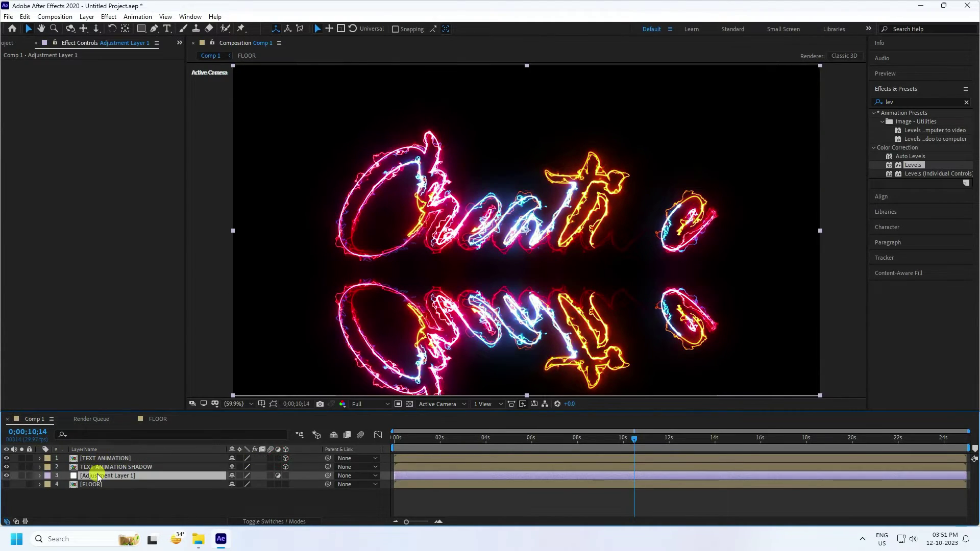
left_click_drag(99, 478, 98, 462)
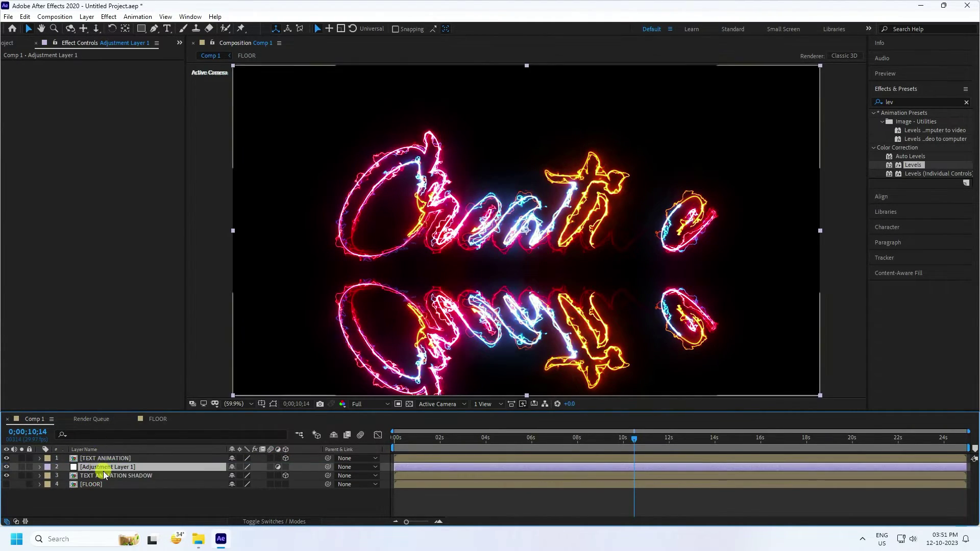
Find the Compound Blur effect and apply it to Adjustment Layer 1.
left_click(912, 102)
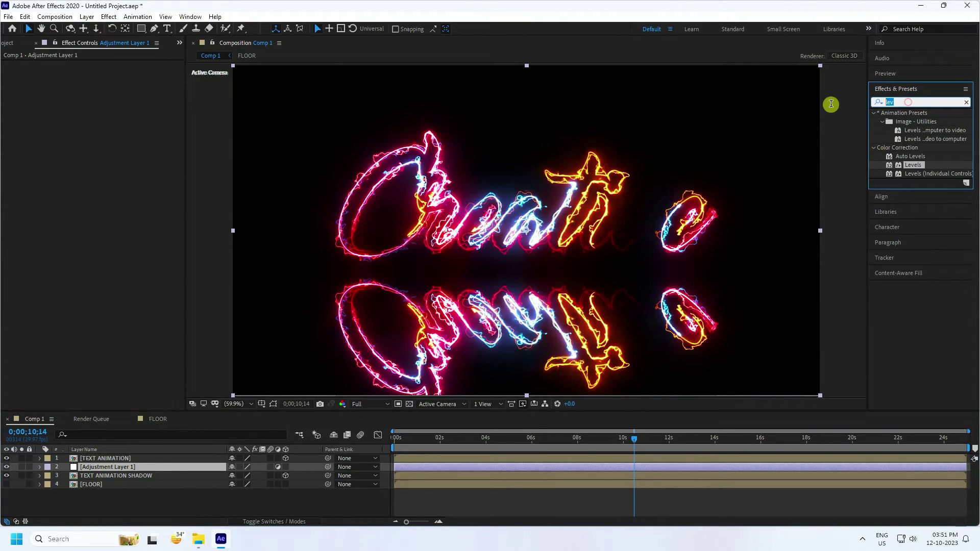
type("compo")
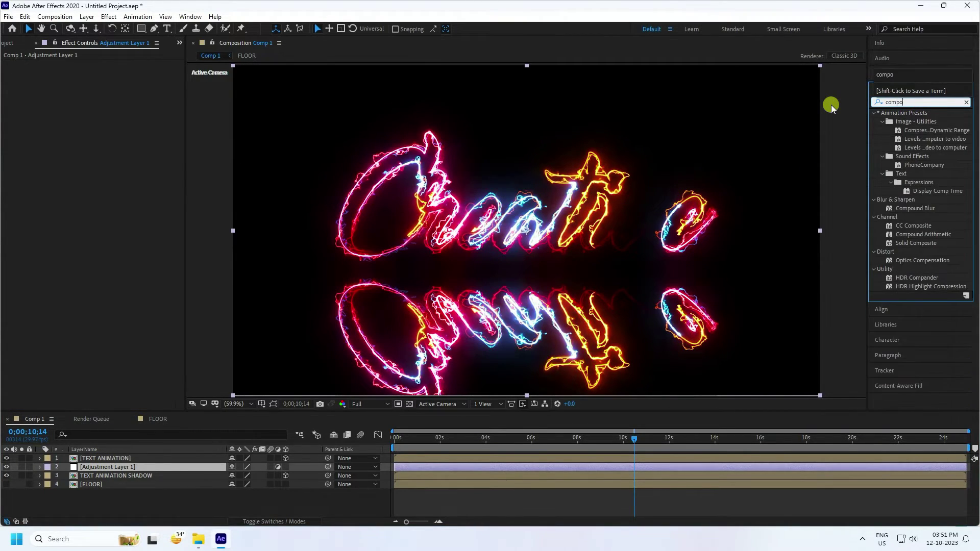
left_click(924, 124)
left_click_drag(928, 122, 145, 465)
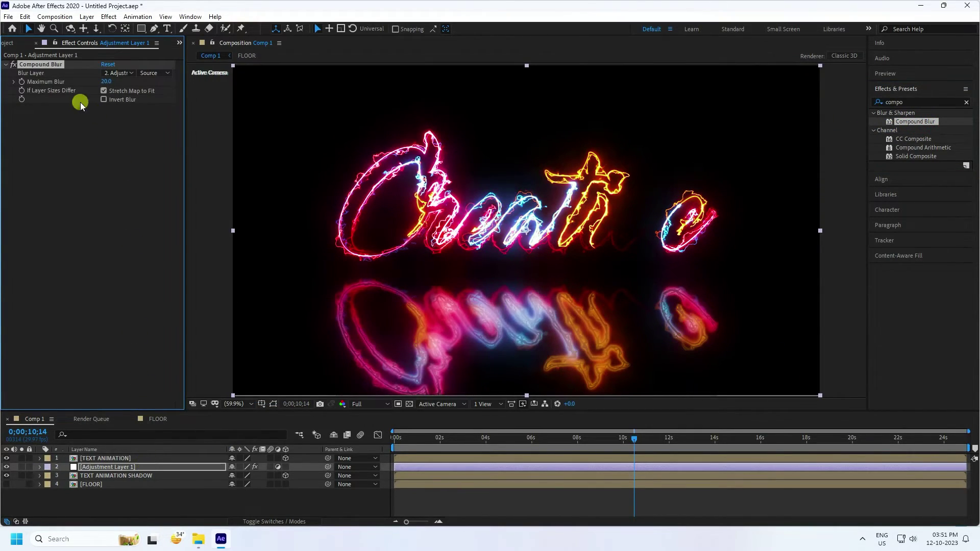
Set Compound Blur's blur layer to FLOOR and its maximum blur to 250.
left_click(118, 73)
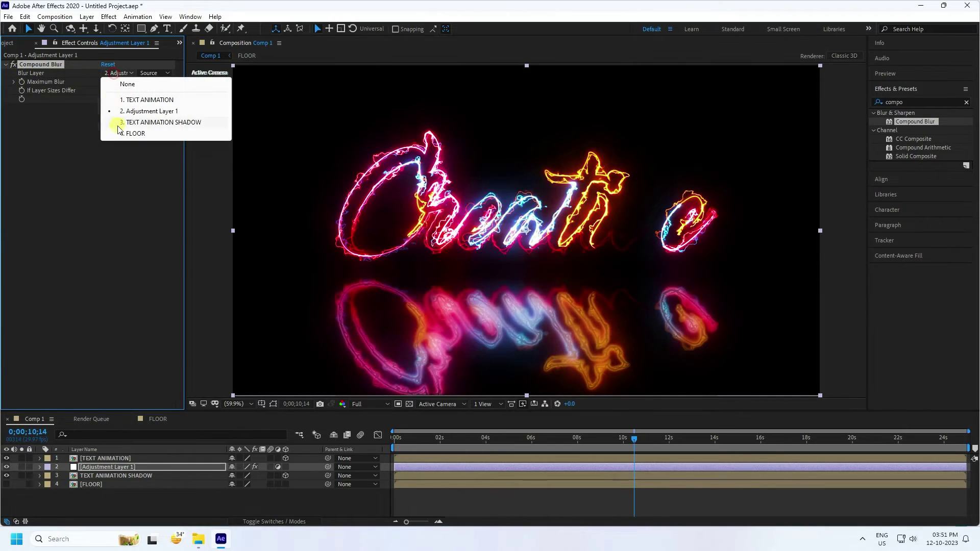
left_click(127, 134)
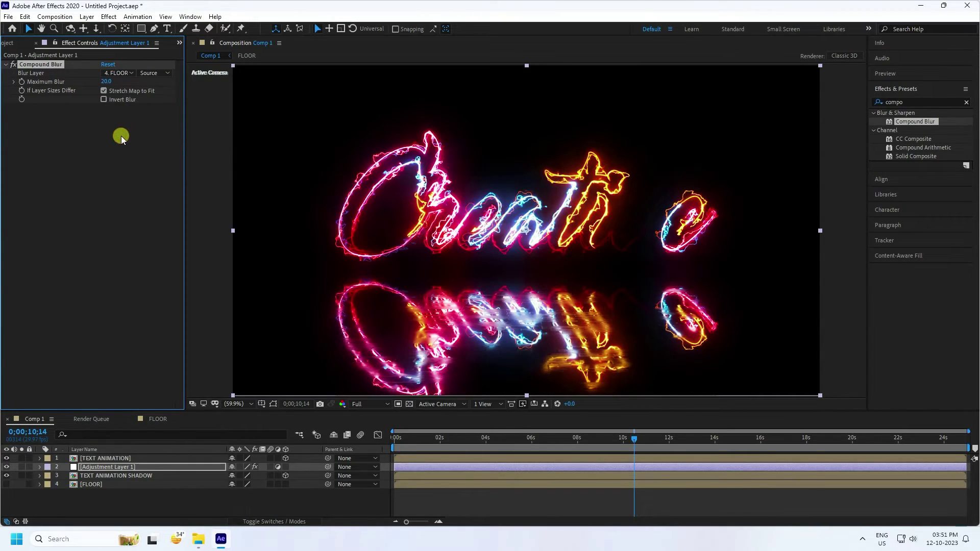
left_click(106, 83)
type("250")
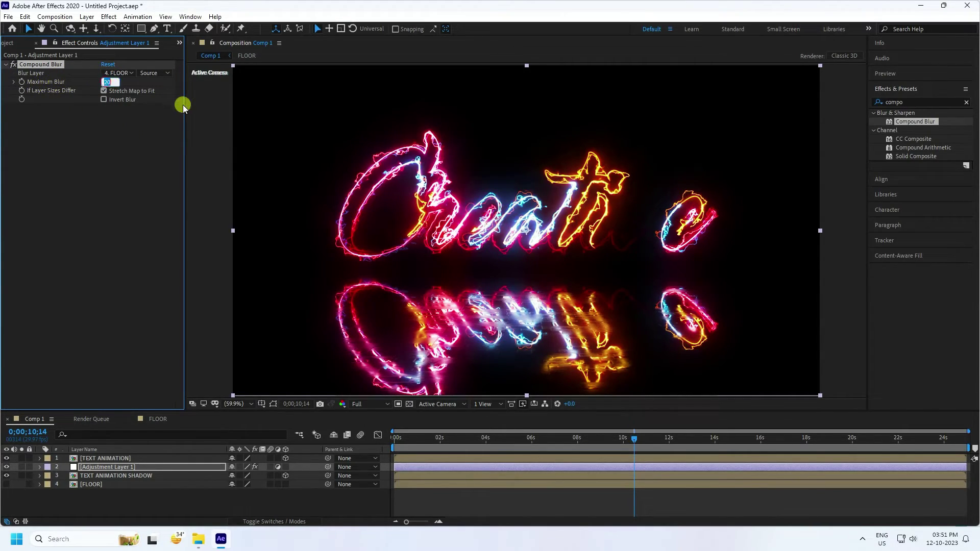
key("Return")
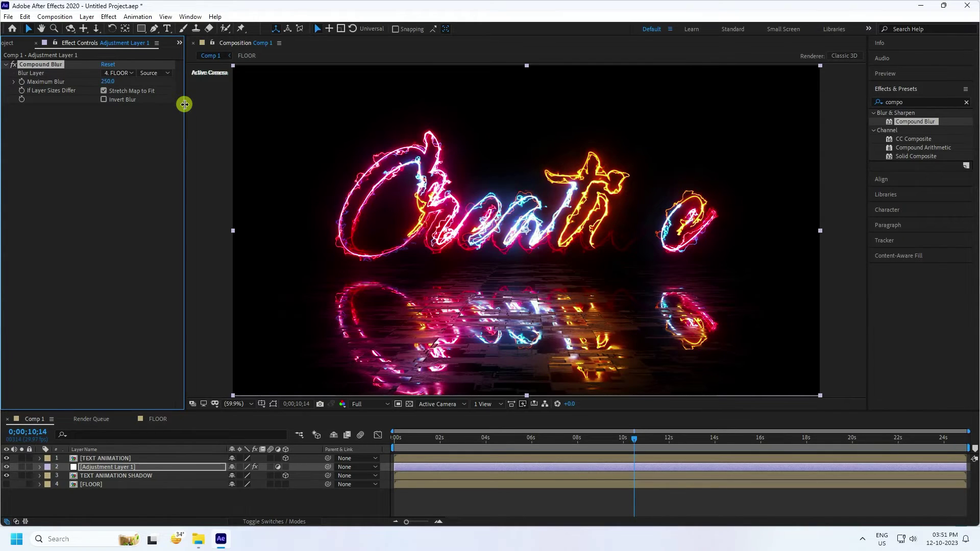
Move the TEXT ANIMATION SHADOW layer up by setting its position to 960, 760, 0.
key("slash")
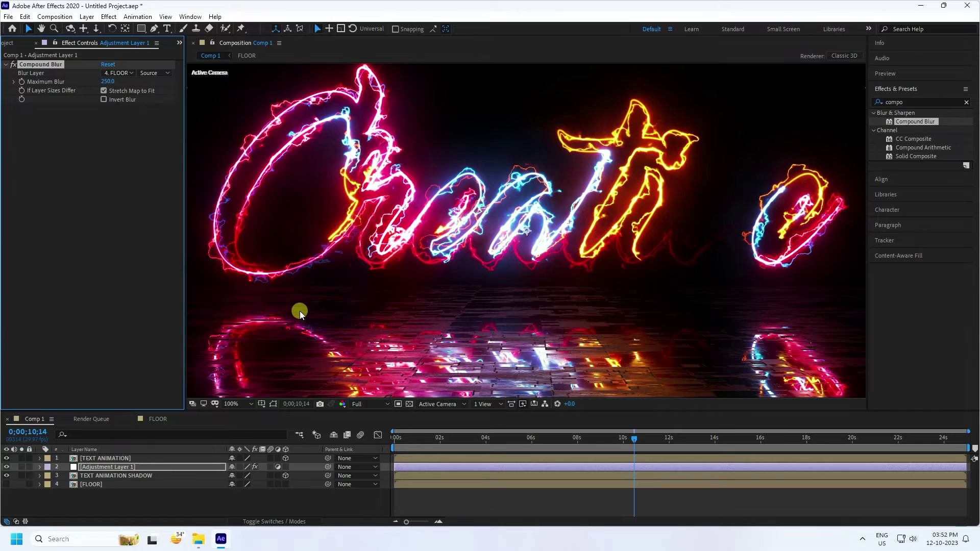
left_click(136, 476)
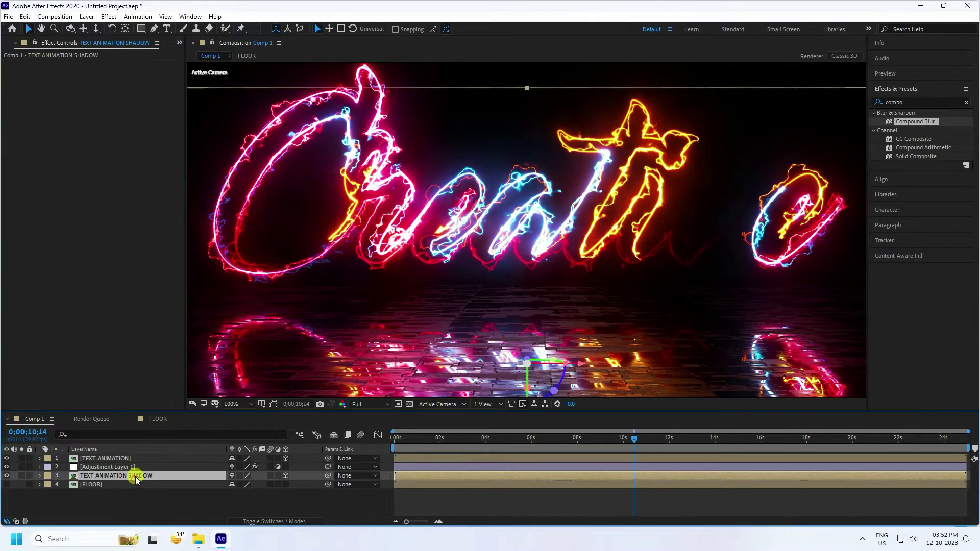
key("p")
left_click_drag(253, 486, 235, 483)
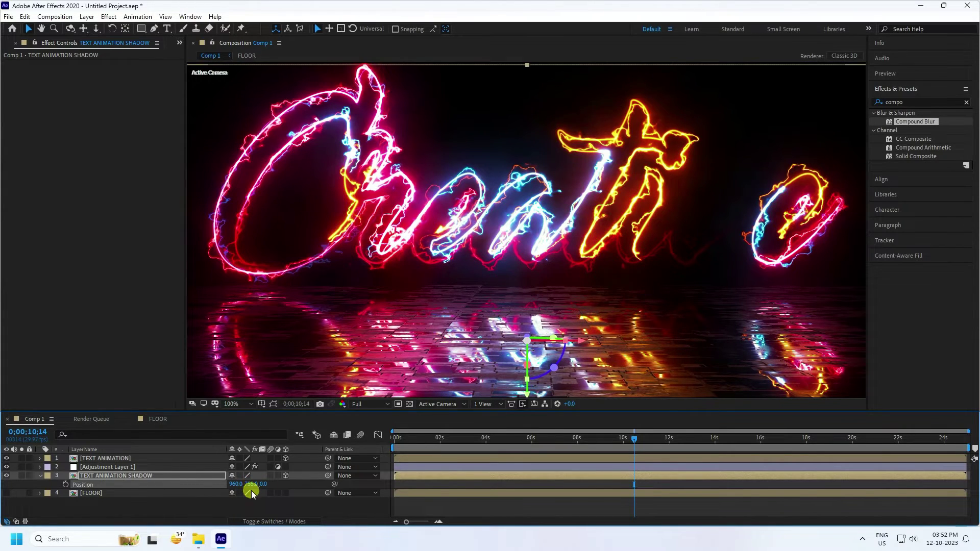
left_click(249, 483)
key("Return")
scroll(442, 337, "down", 2)
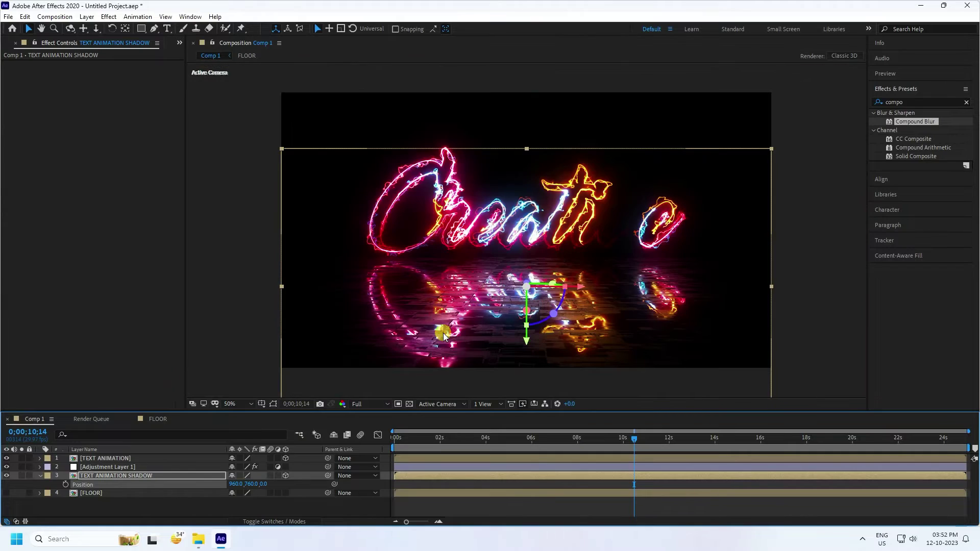
scroll(481, 299, "up", 2)
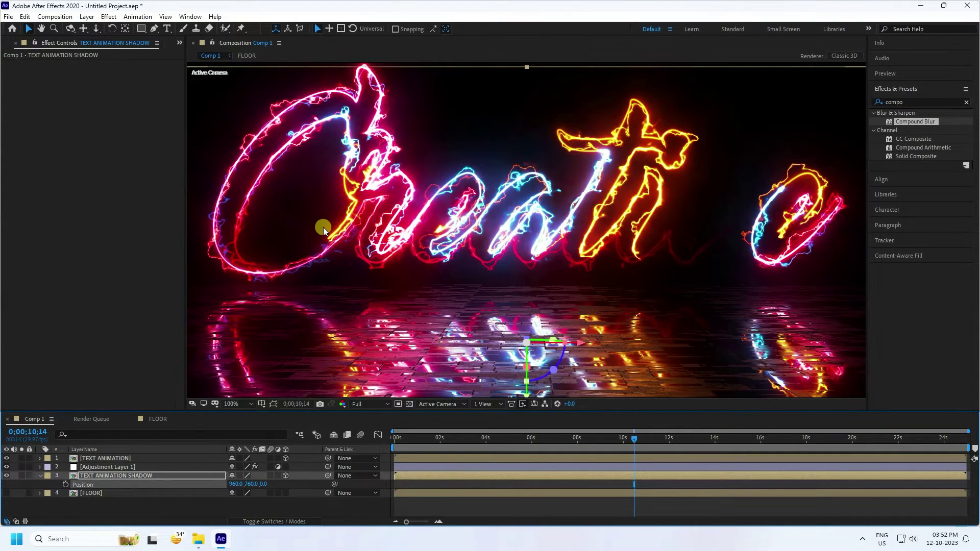
left_click(40, 476)
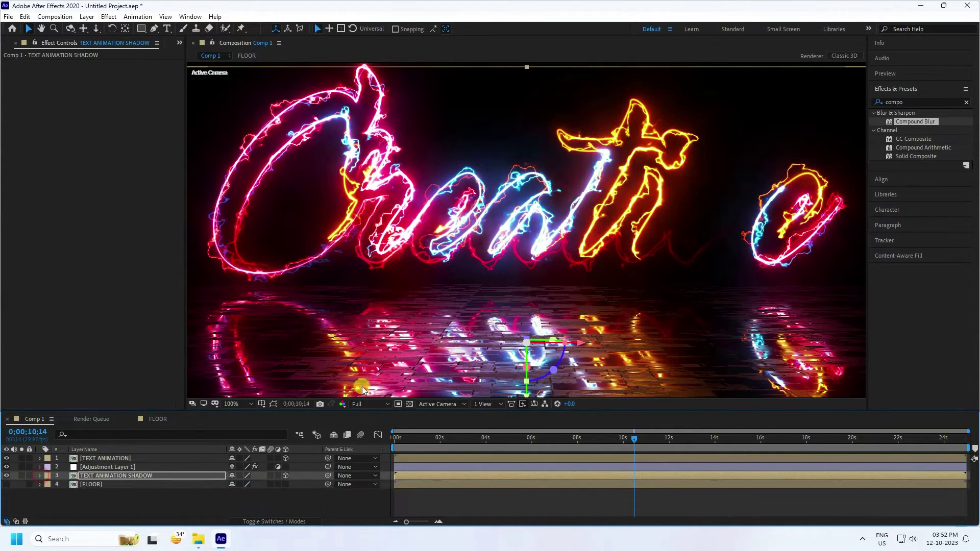
Find the CC Glass effect and apply it to Adjustment Layer 1.
left_click(104, 467)
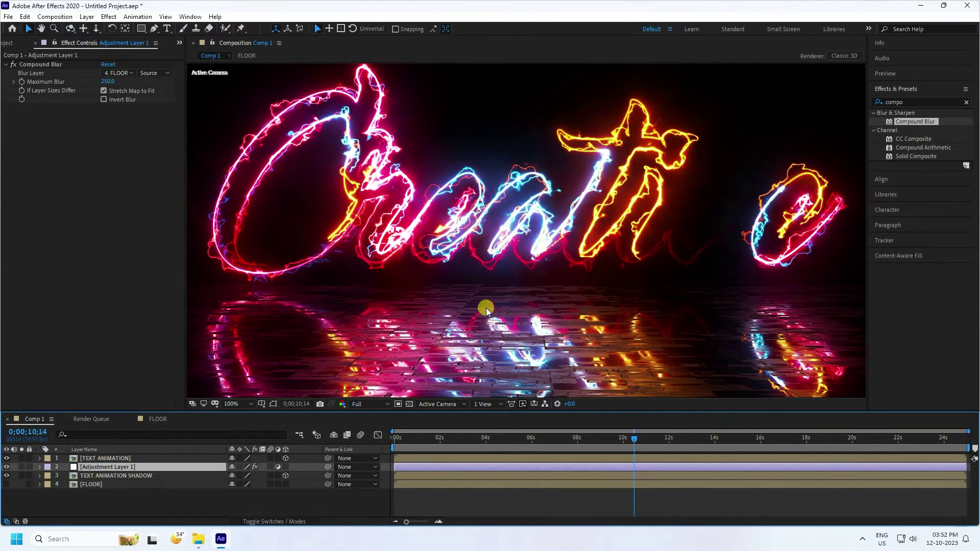
left_click(910, 101)
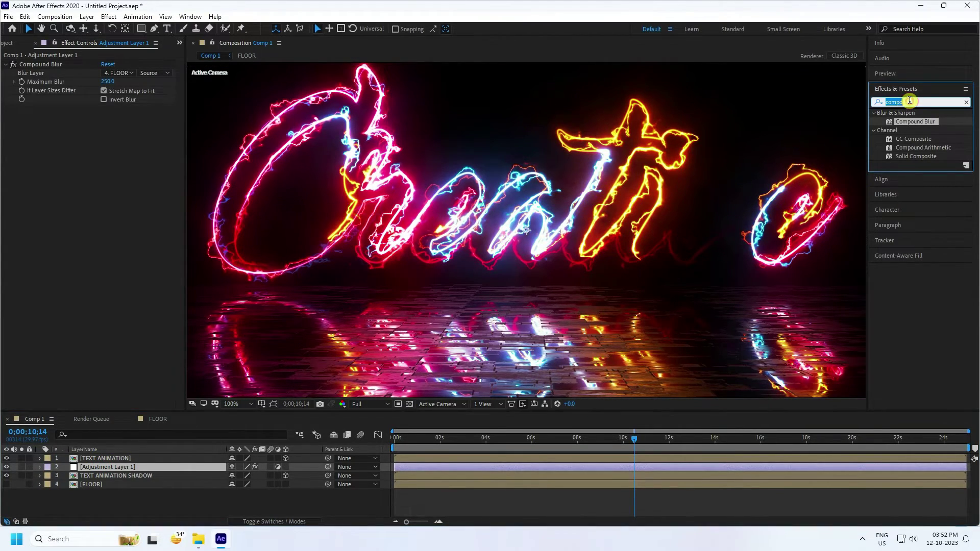
type("cc gl")
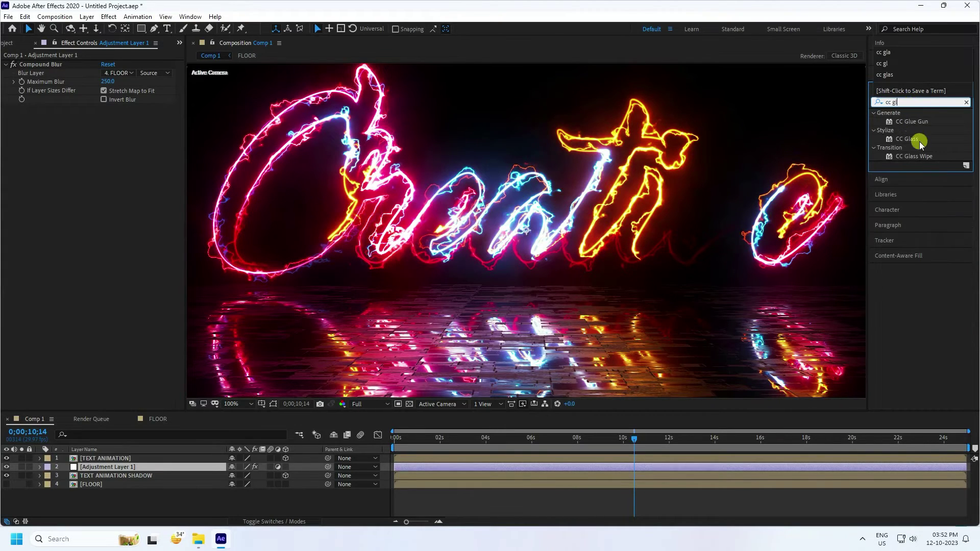
left_click_drag(903, 138, 63, 250)
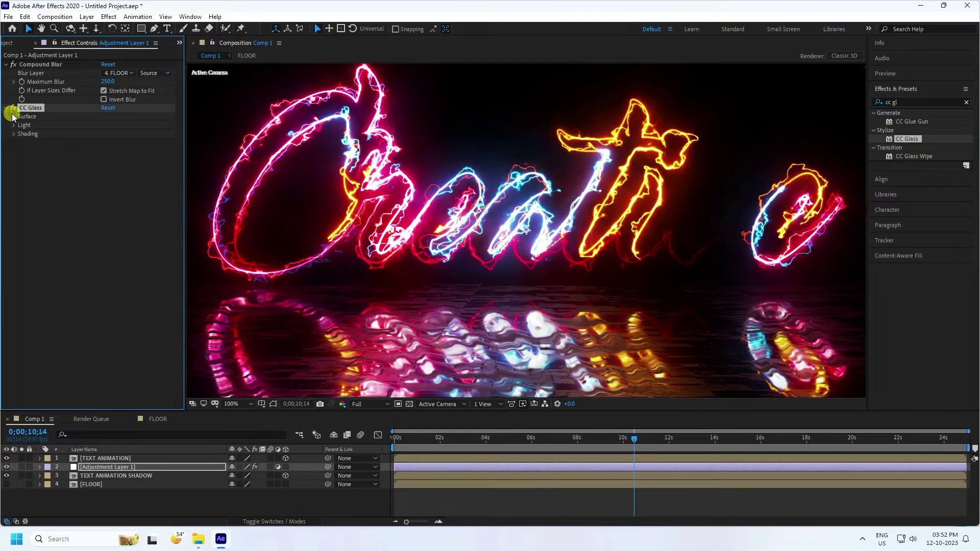
Set CC Glass's surface bump map to FLOOR and its softness to 0.
left_click(122, 130)
left_click(131, 185)
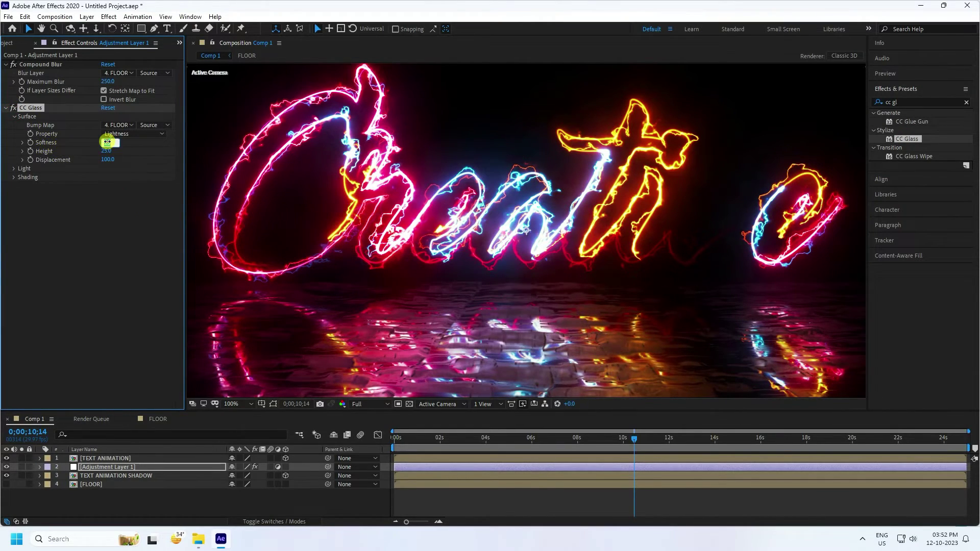
key("Return")
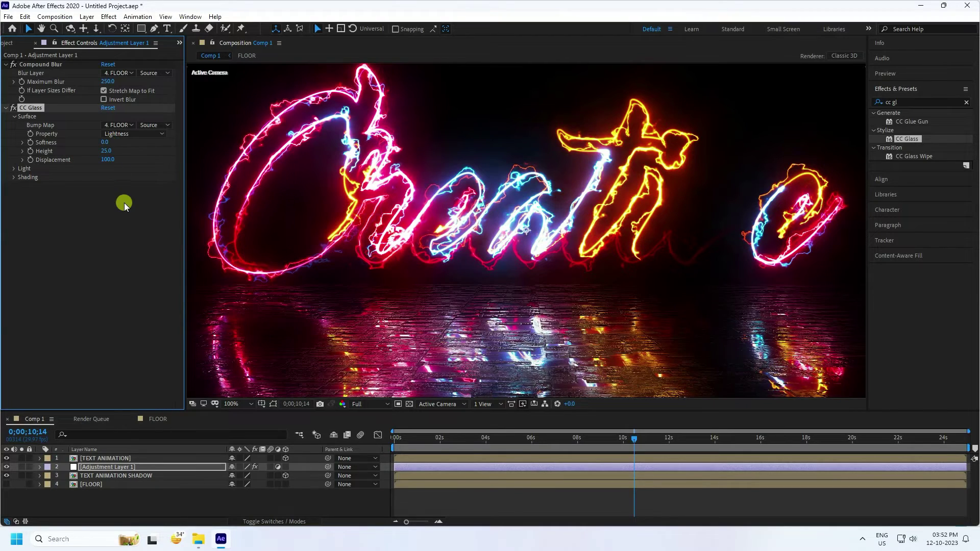
Set CC Glass's light intensity to 200 on Adjustment Layer 1.
left_click_drag(519, 383, 531, 299)
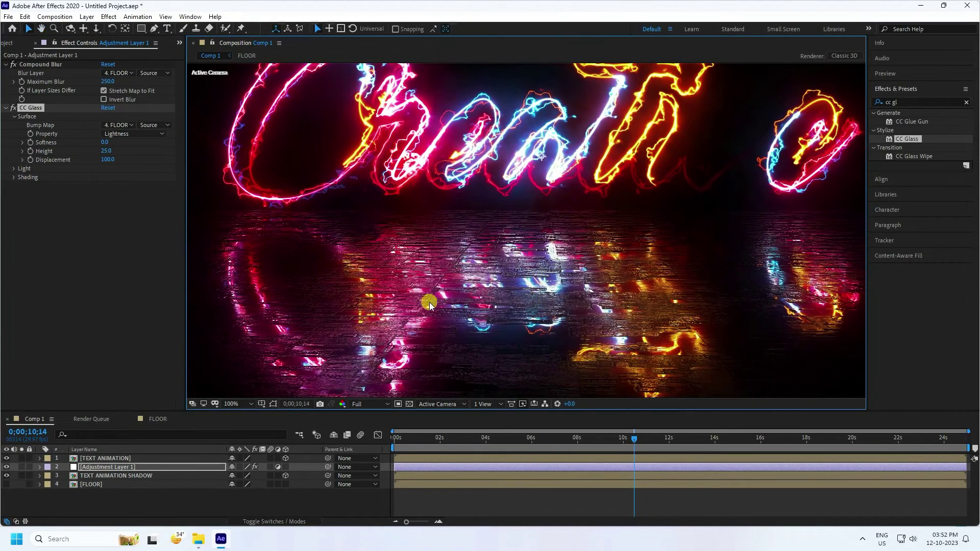
left_click(15, 169)
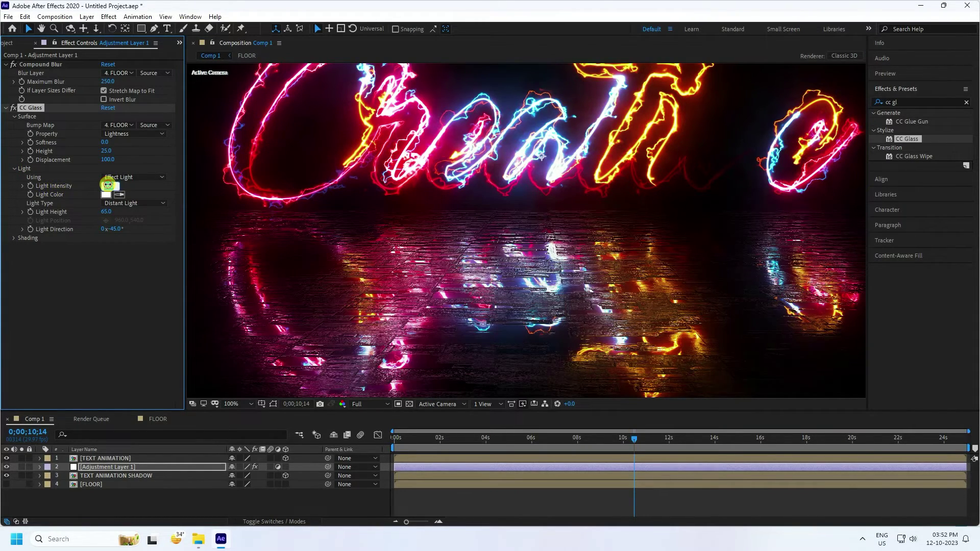
key("Return")
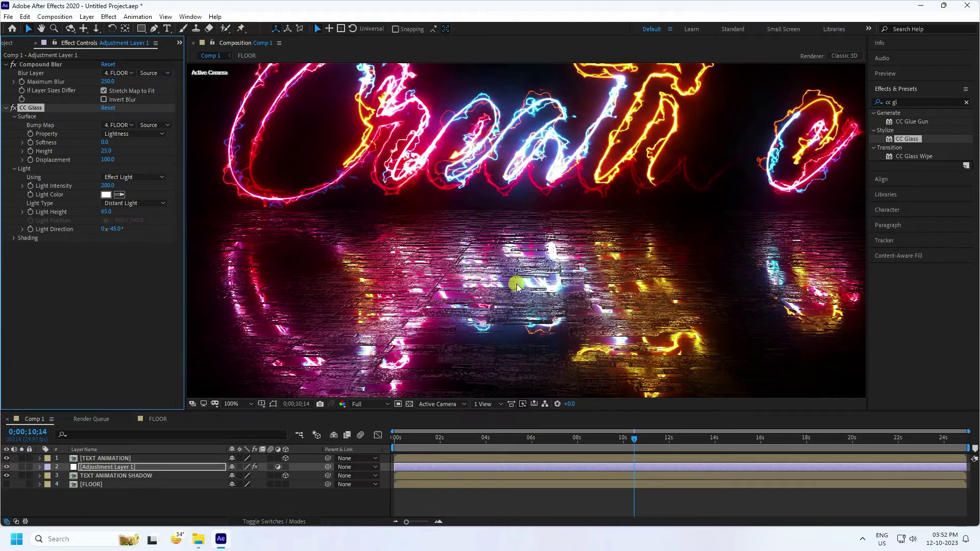
left_click_drag(515, 325, 507, 295)
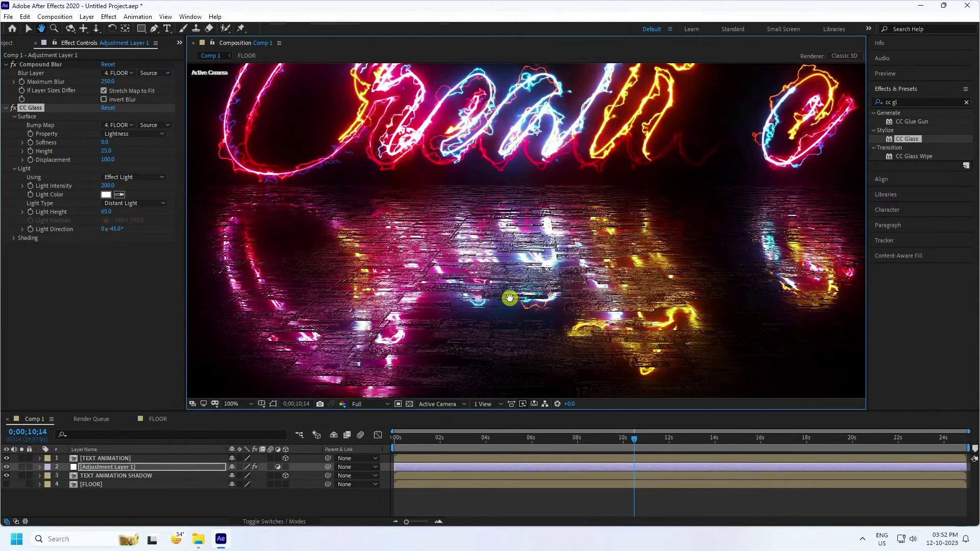
key("comma")
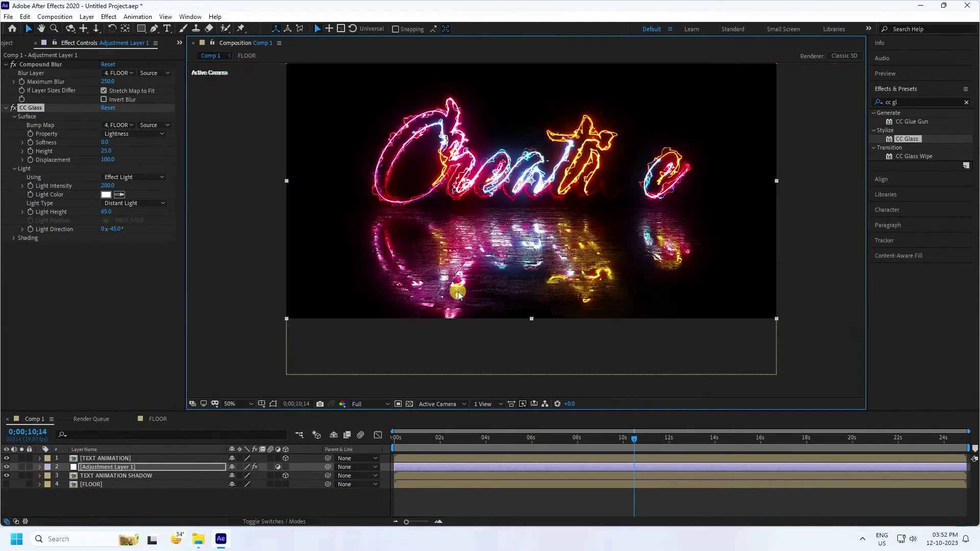
left_click_drag(449, 291, 428, 322)
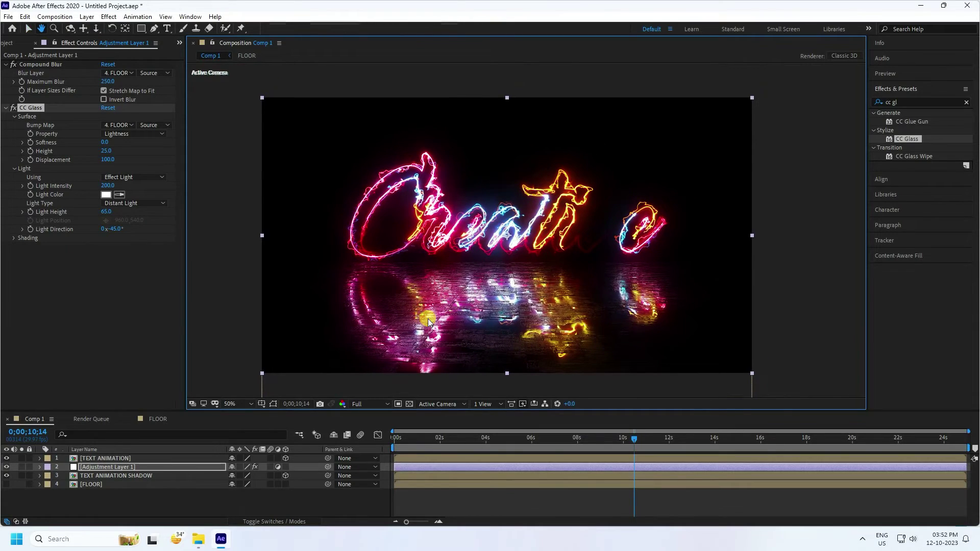
left_click(235, 402)
left_click(250, 236)
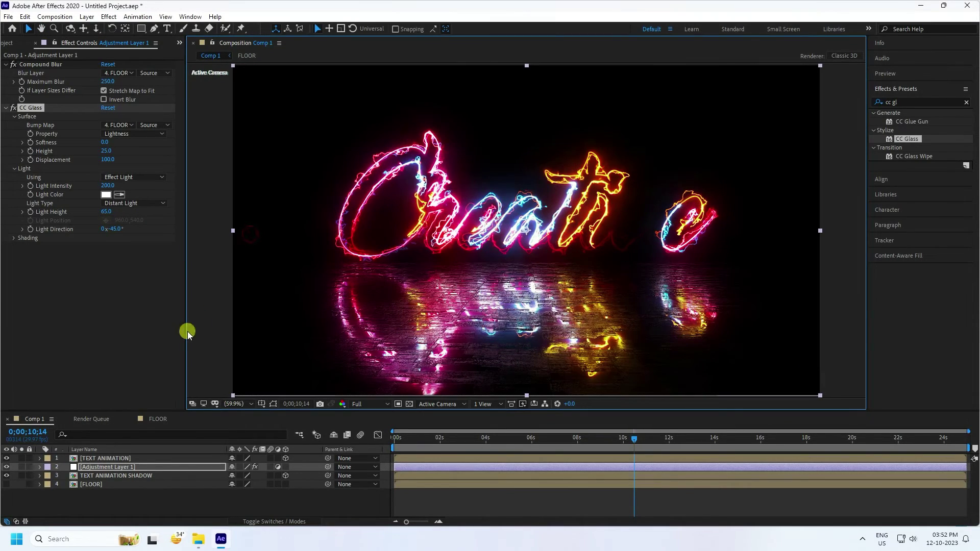
Add BG Particles.mp4 as the topmost layer of Comp 1 and set its blending mode to Add.
left_click(122, 494)
left_click(10, 44)
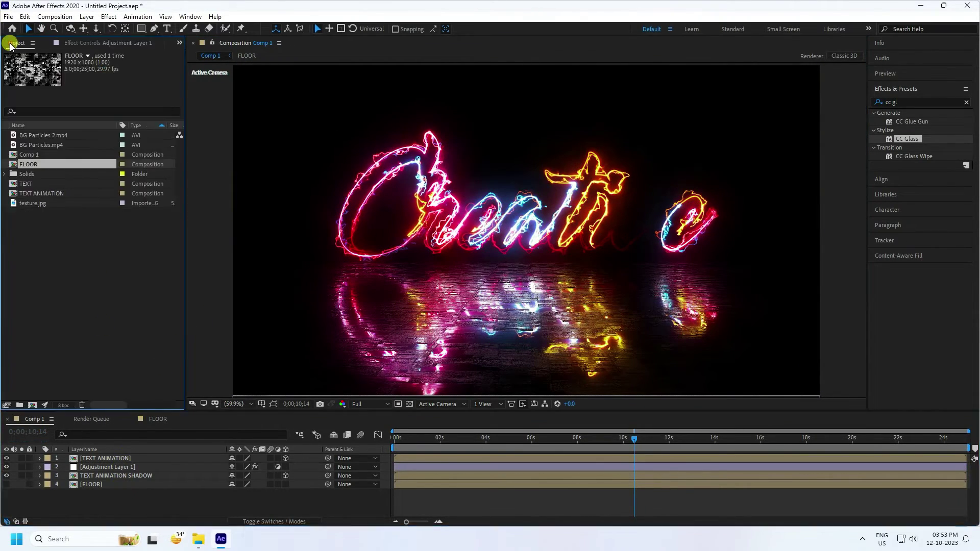
left_click(44, 146)
left_click_drag(44, 146, 131, 456)
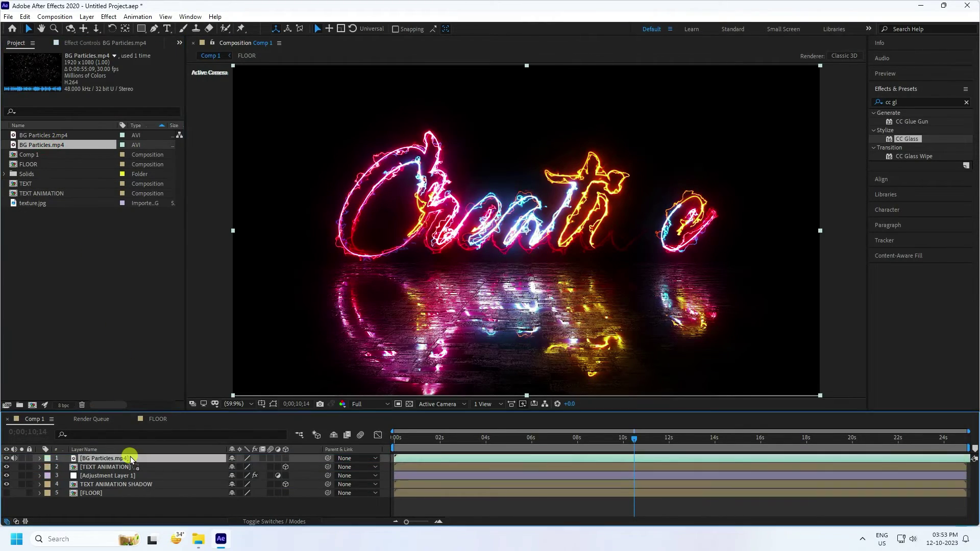
left_click(251, 523)
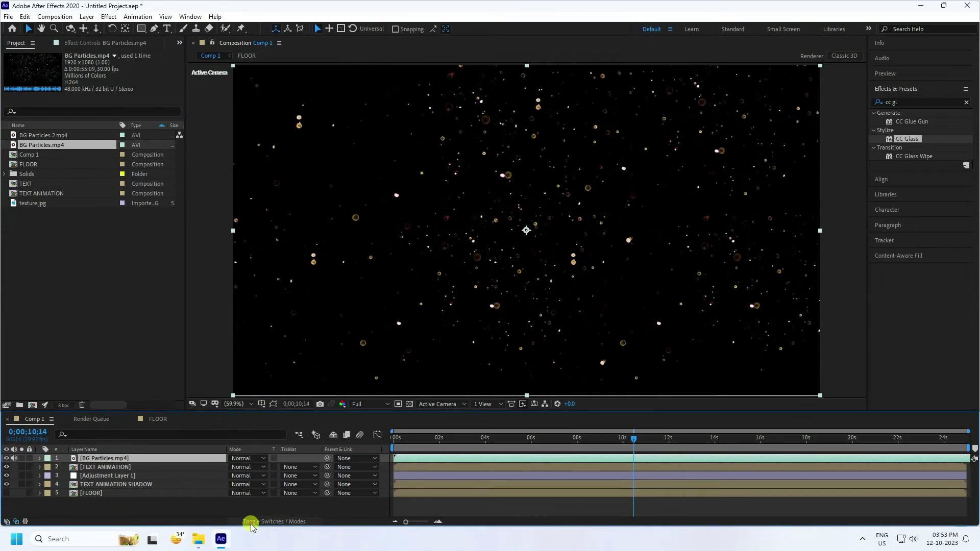
left_click(239, 458)
left_click(278, 118)
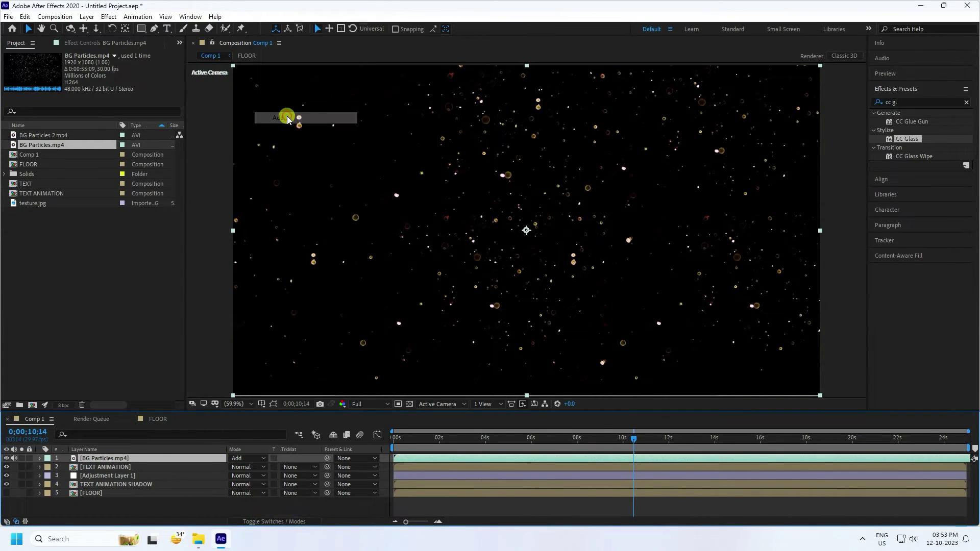
Add BG Particles 2.mp4 to Comp 1 directly beneath BG Particles.mp4 and set its blending mode to Add.
left_click_drag(61, 139, 122, 458)
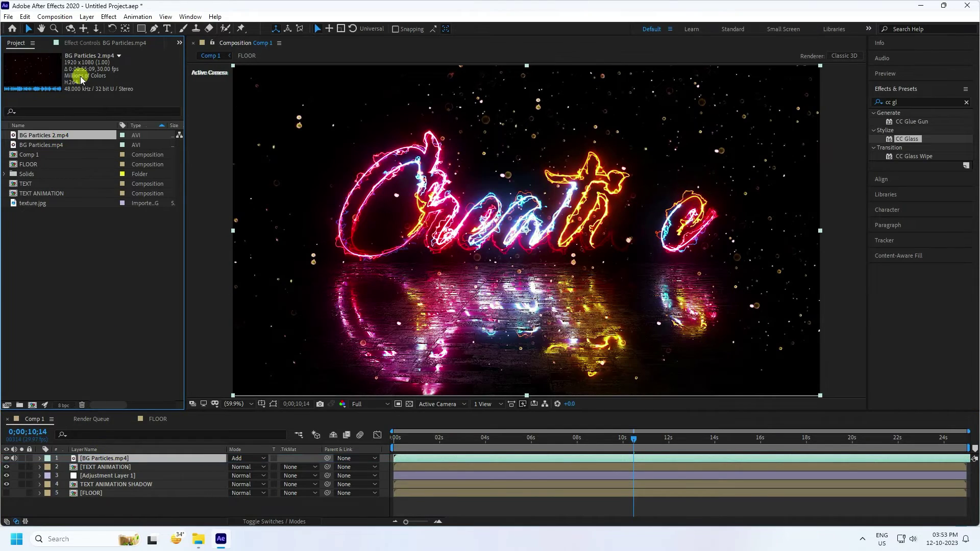
left_click_drag(62, 135, 110, 464)
left_click(244, 468)
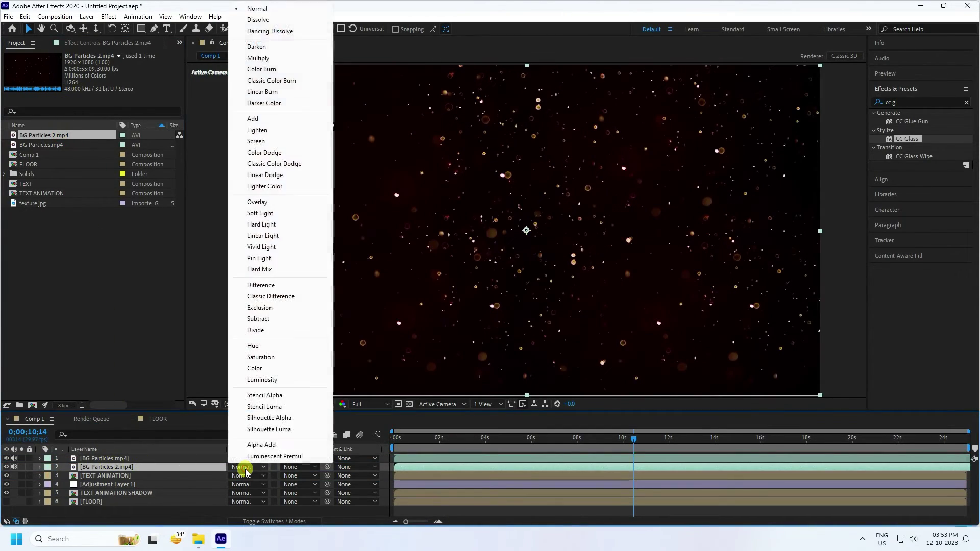
left_click(252, 121)
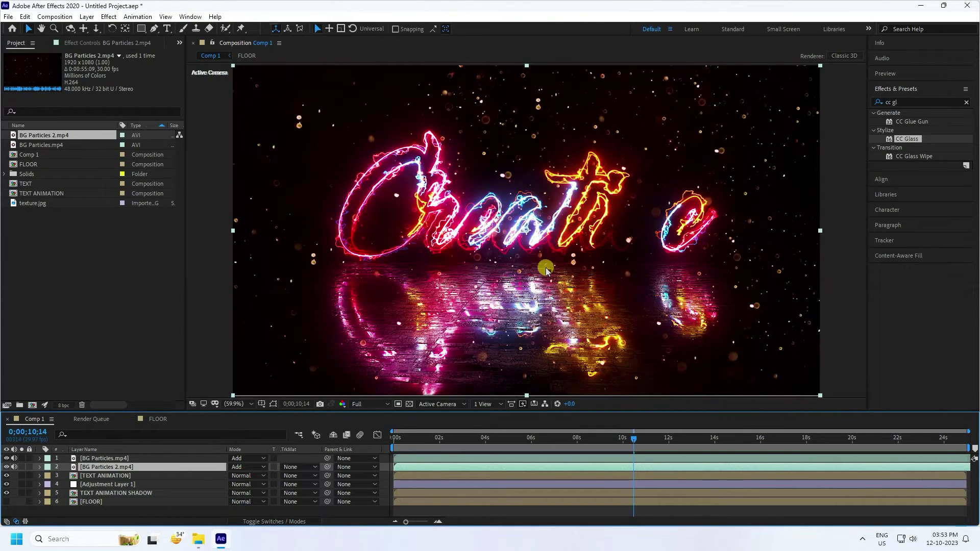
Start opacity keyframes on both BG Particles layers at 0;00;04;00, keeping 100% opacity there.
key("slash")
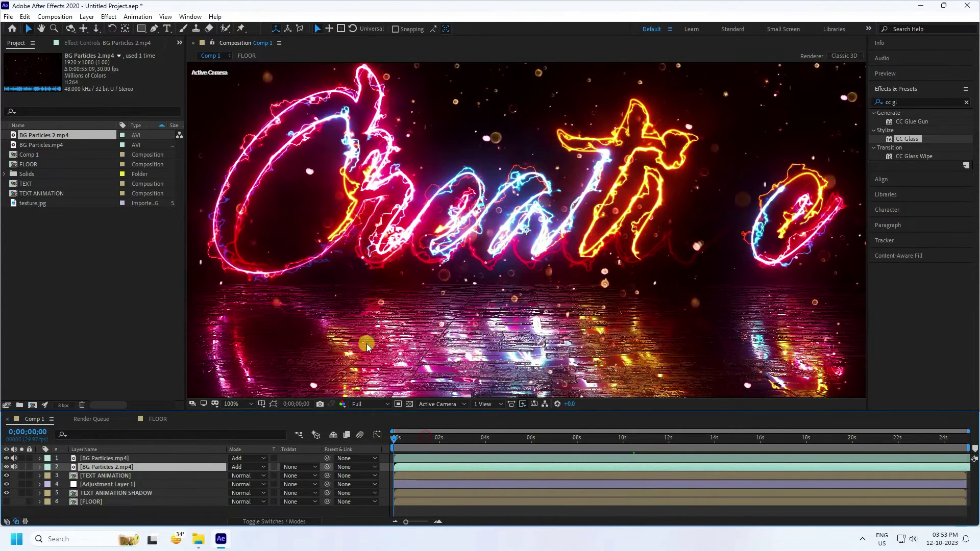
key("Home")
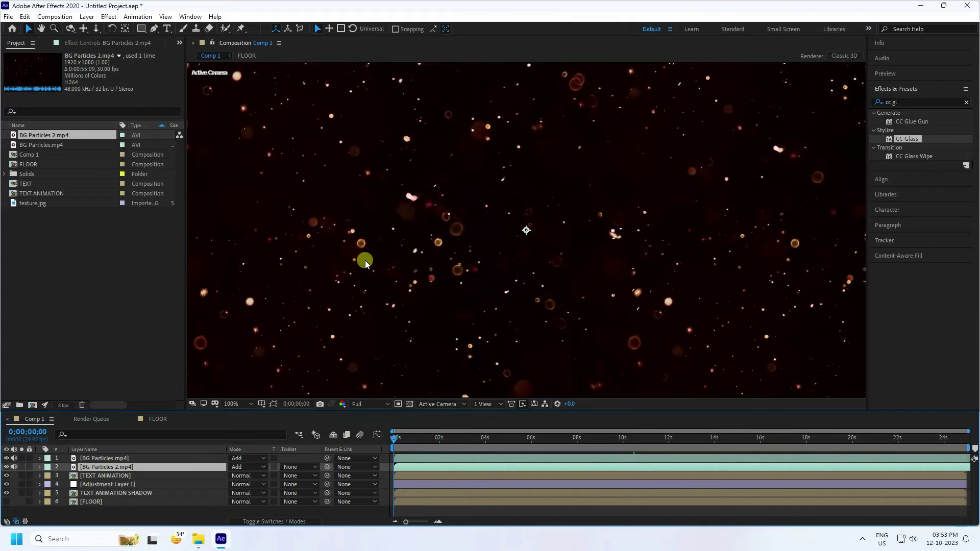
key("comma")
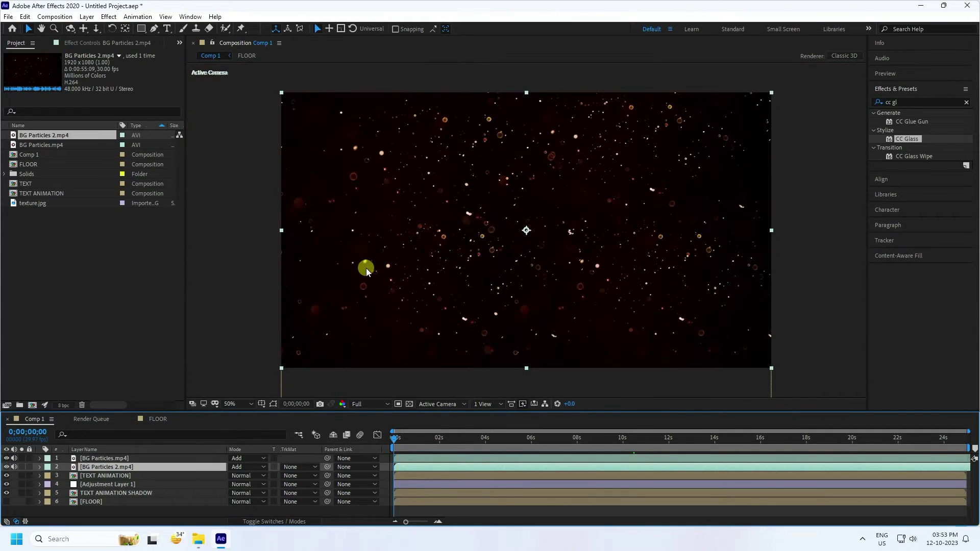
left_click(107, 459, "shift")
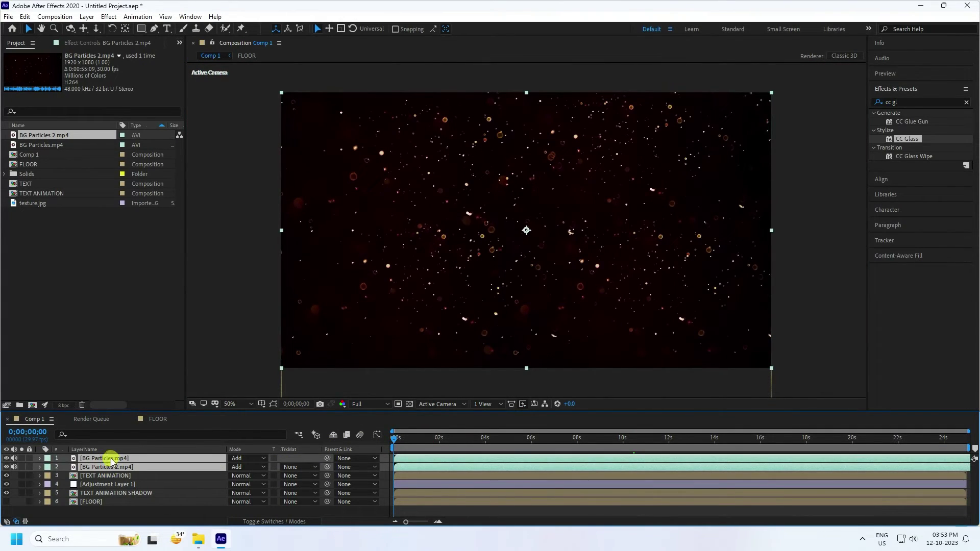
left_click(486, 439)
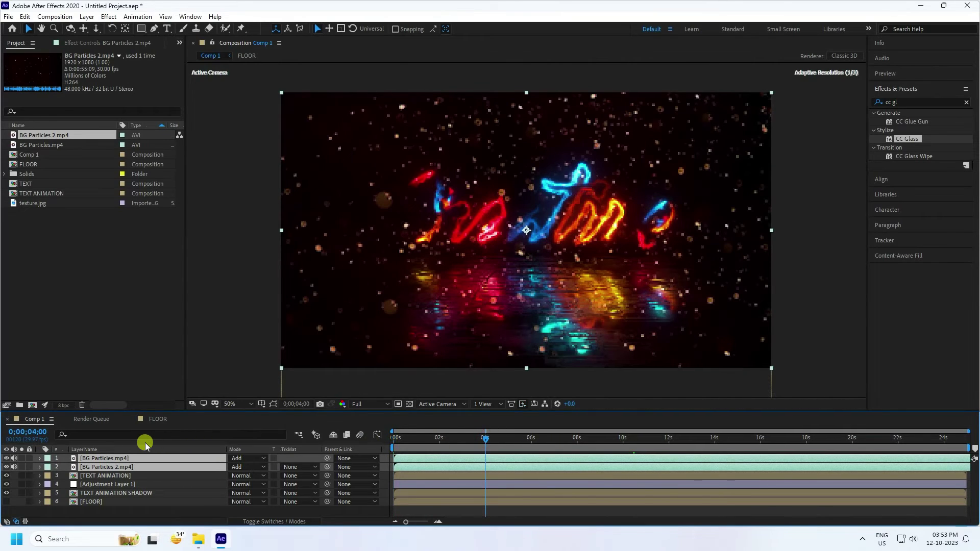
key("t")
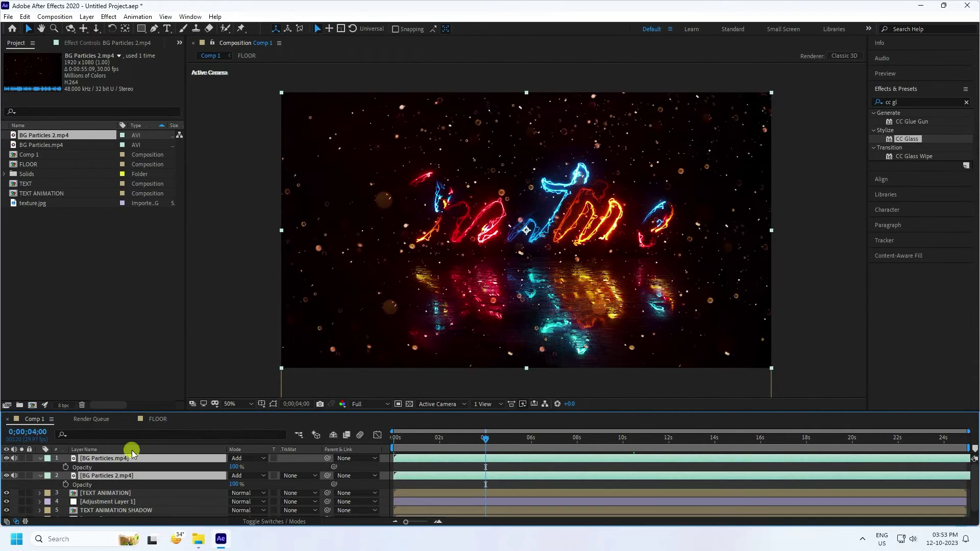
left_click(71, 467)
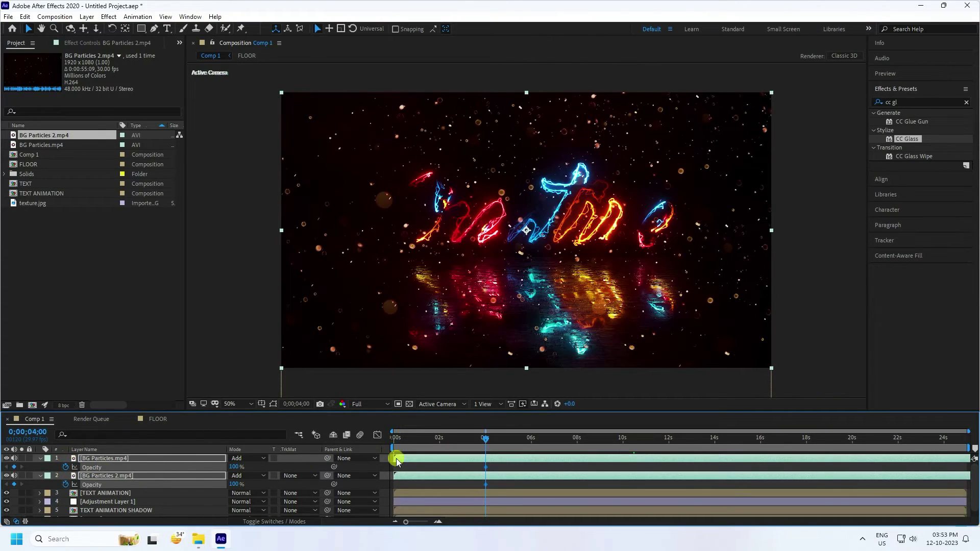
Set the opacity of both BG Particles layers to 0% at the start of the composition and preview the fade-in.
left_click_drag(484, 440, 383, 444)
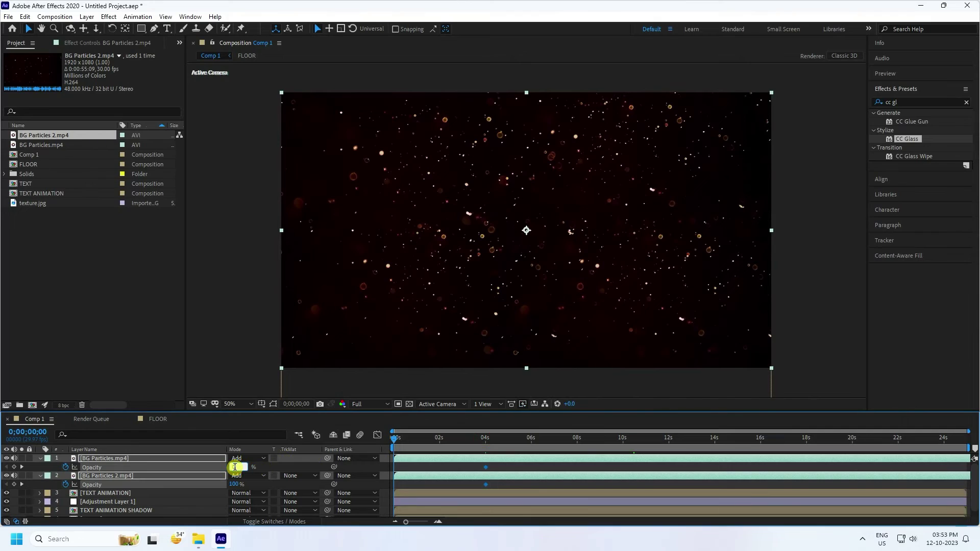
type("0")
key("Return")
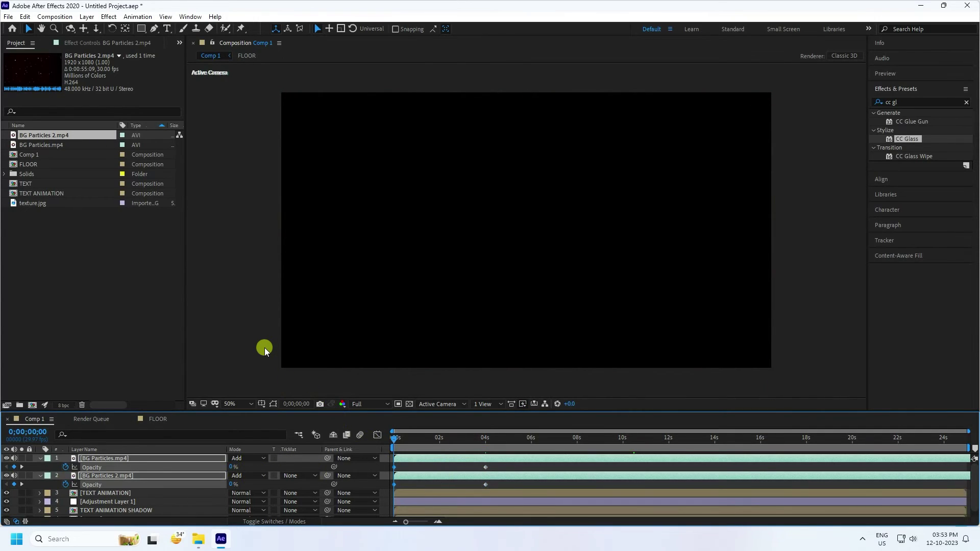
key("space")
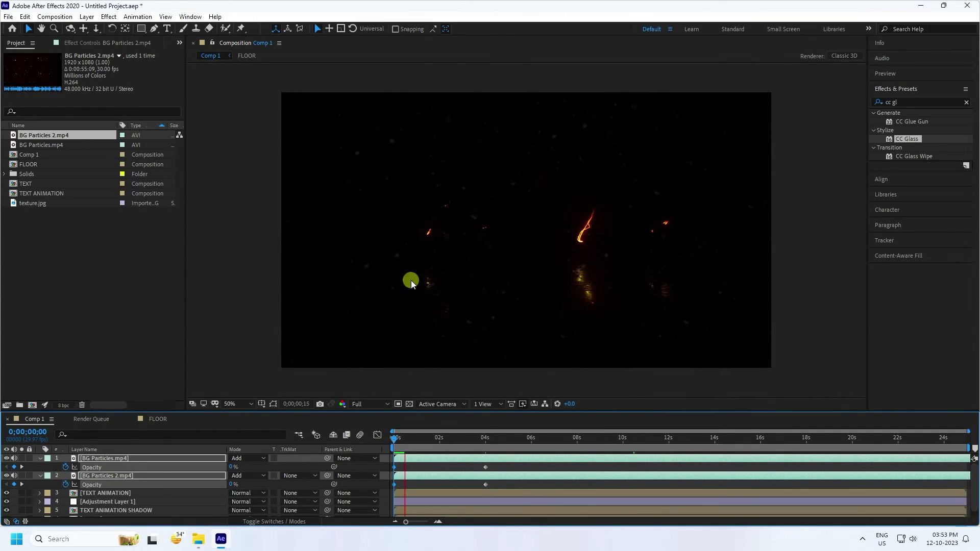
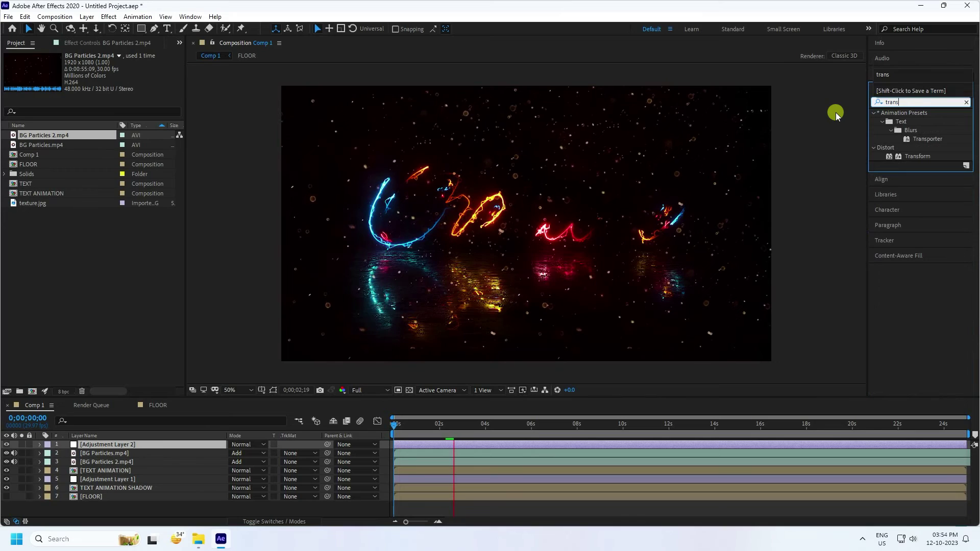
Apply the Transform effect to Adjustment Layer 2 and start keyframes for its position, scale and rotation at 0;00;14;00.
double_click(920, 157)
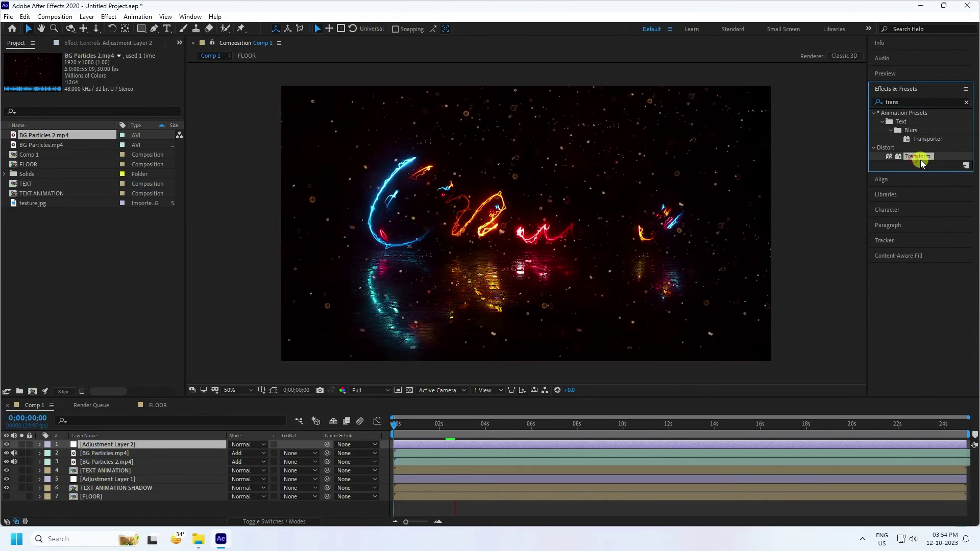
left_click_drag(923, 161, 122, 450)
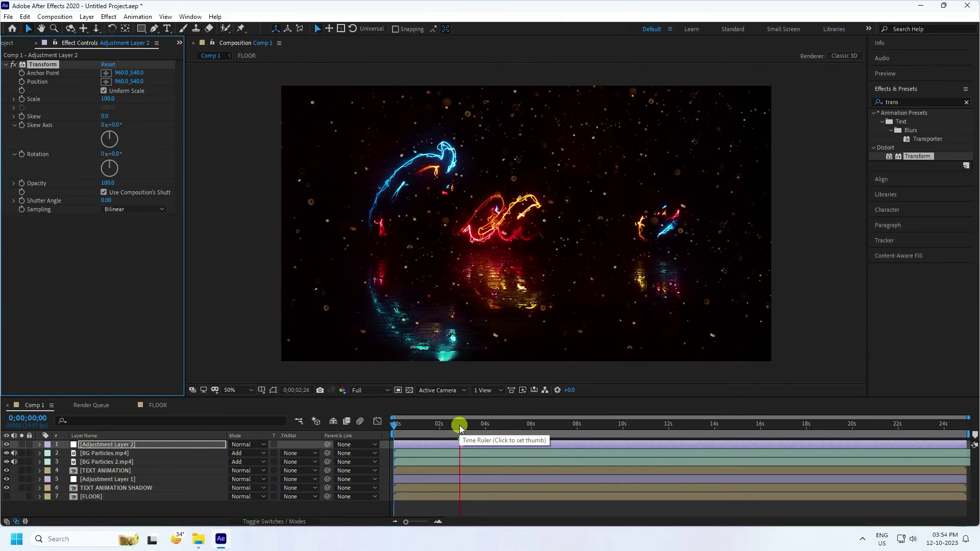
left_click_drag(485, 430, 713, 431)
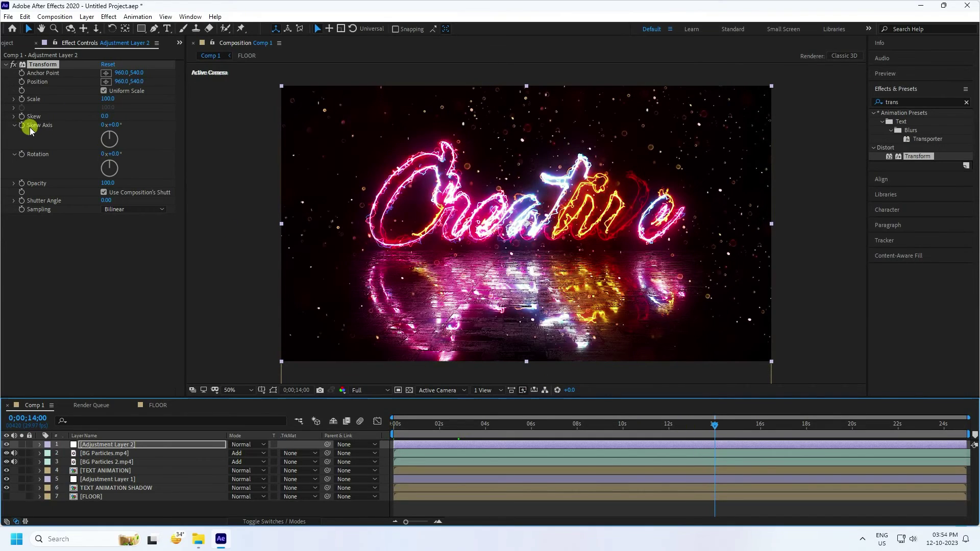
left_click(22, 100)
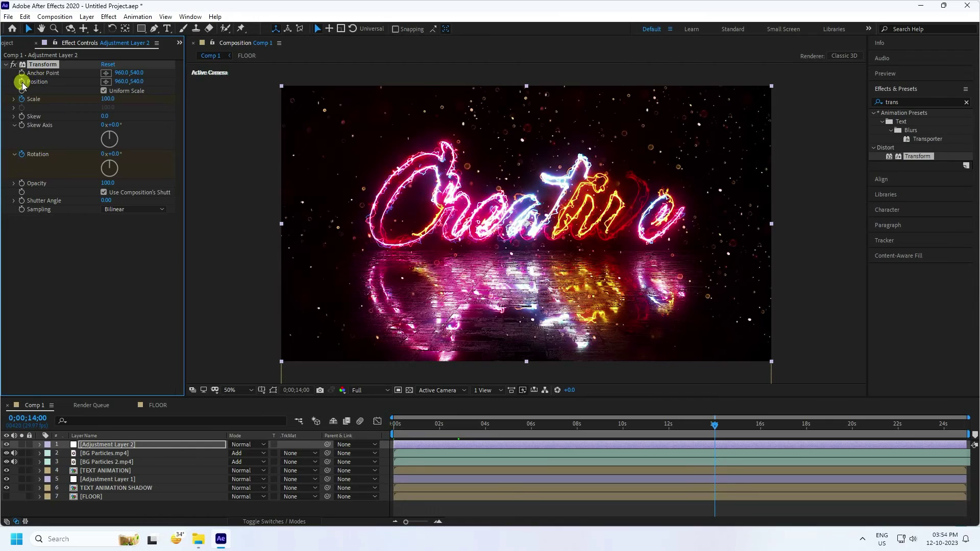
At time 0, set Adjustment Layer 2's Transform scale to 120, rotation to 45° and position to 960, 636.
left_click_drag(414, 428, 371, 428)
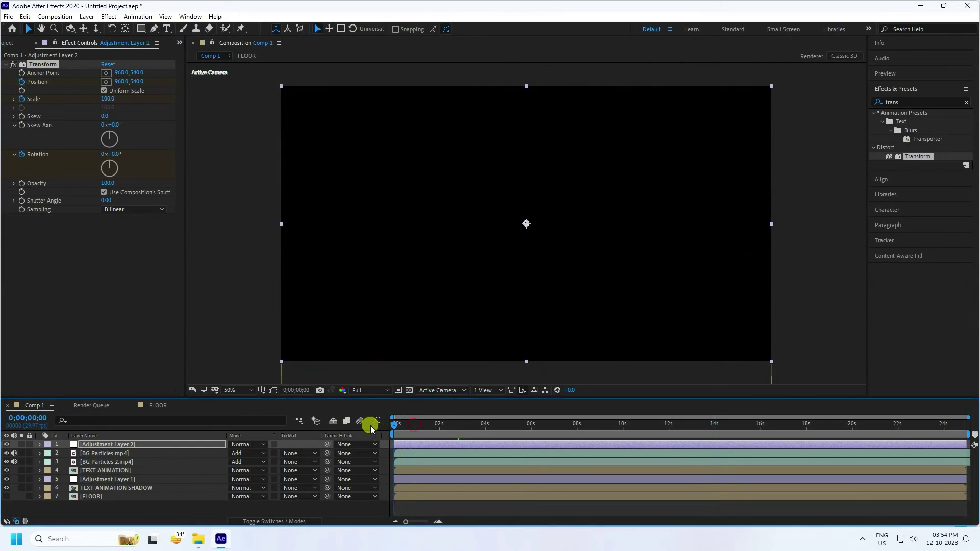
left_click(108, 100)
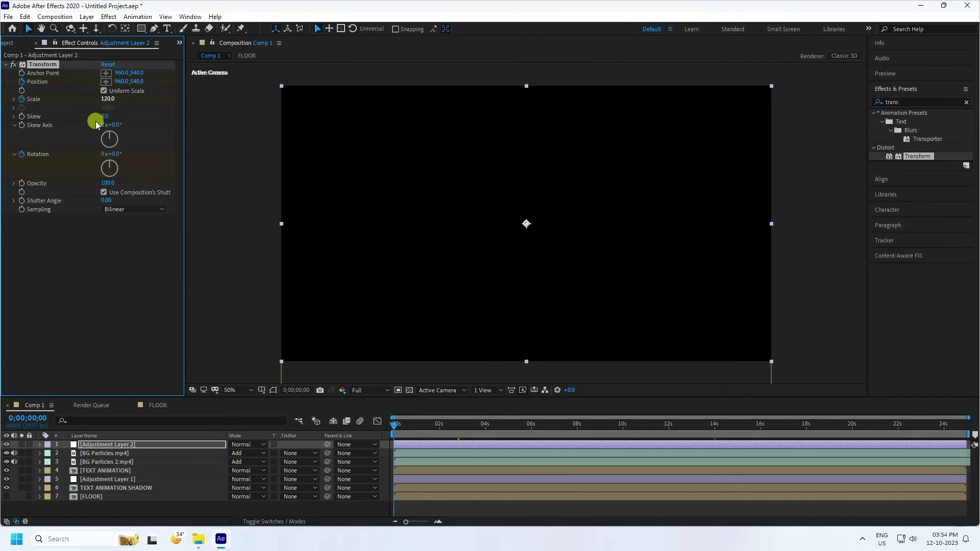
key("Return")
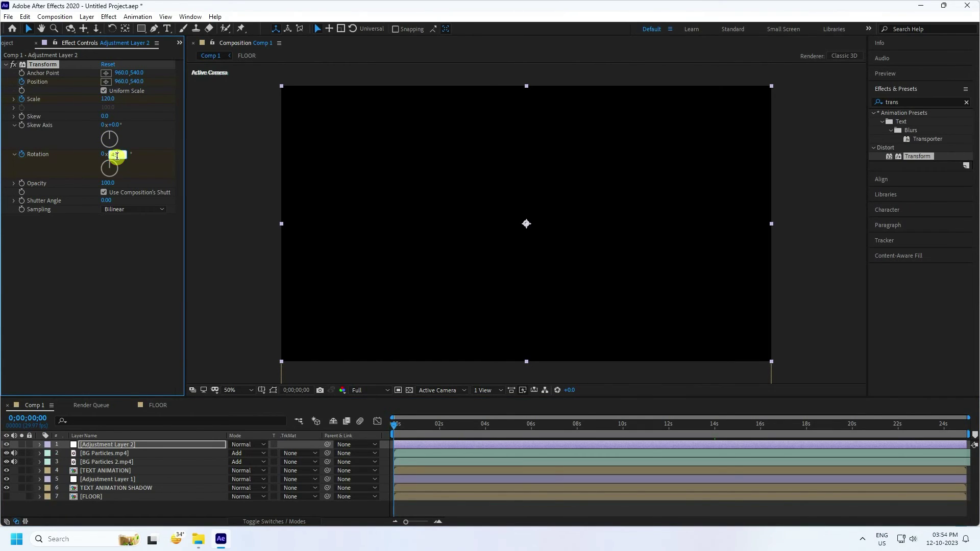
left_click(134, 82)
left_click_drag(136, 83, 178, 89)
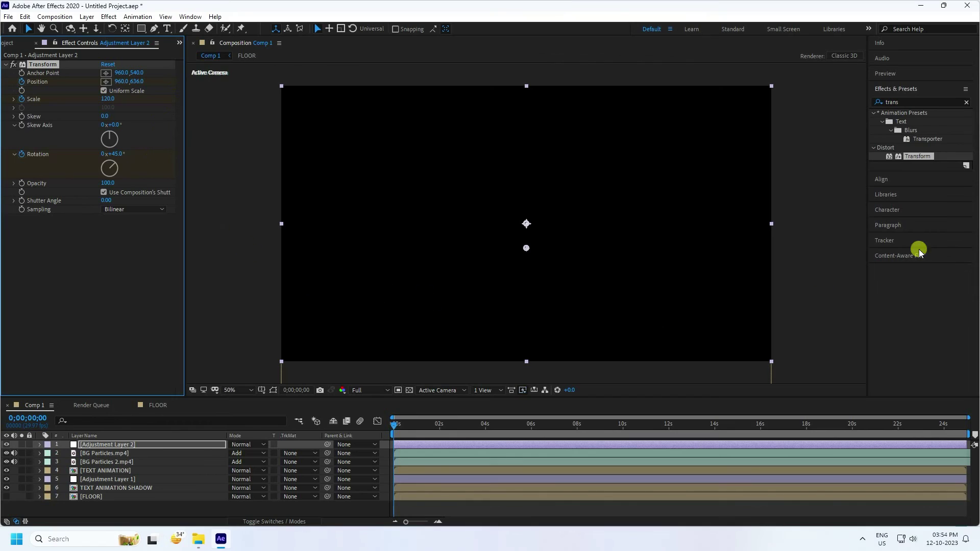
Preview the Transform animation from the start of Comp 1 and stop playback after the opening seconds.
left_click(885, 75)
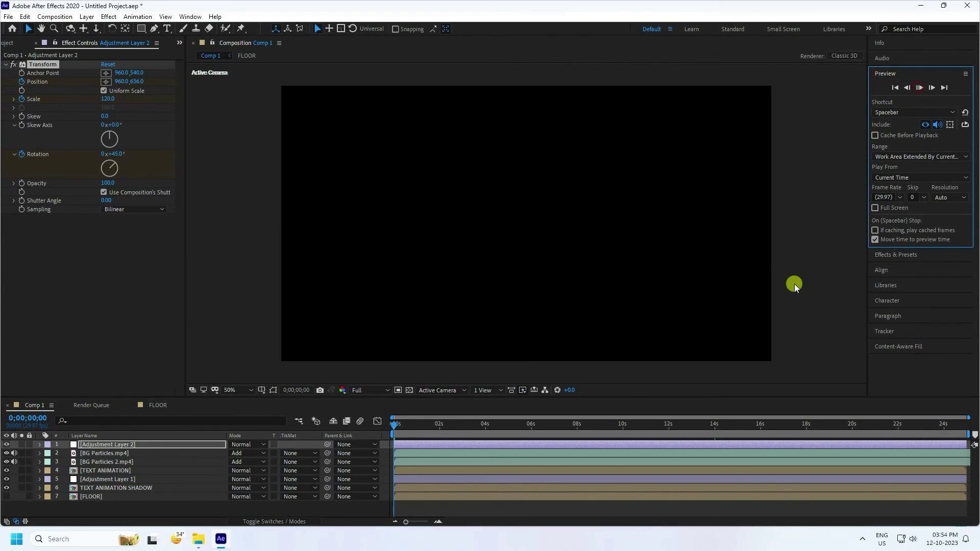
key("space")
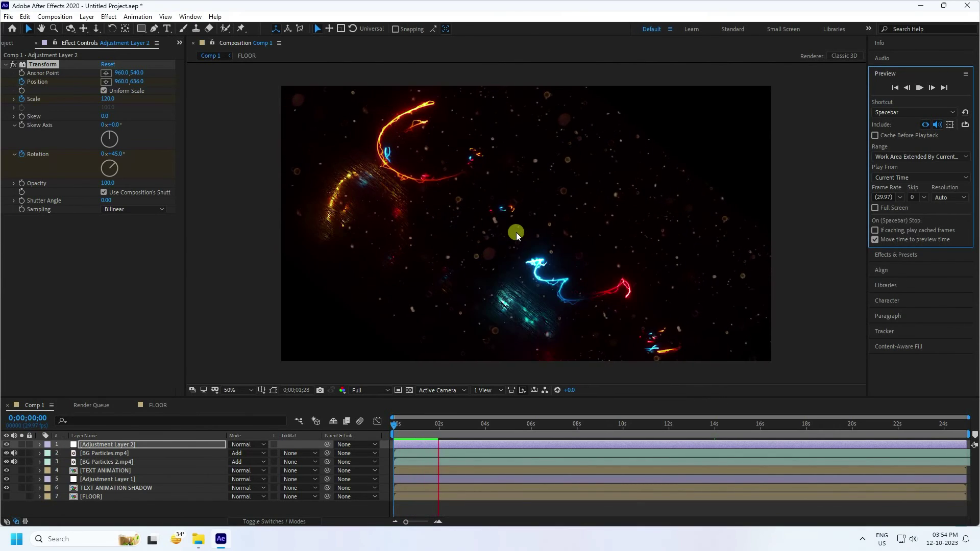
left_click(476, 296)
Move both BG Particles layers above Adjustment Layer 2 in the layer stack.
left_click(105, 461)
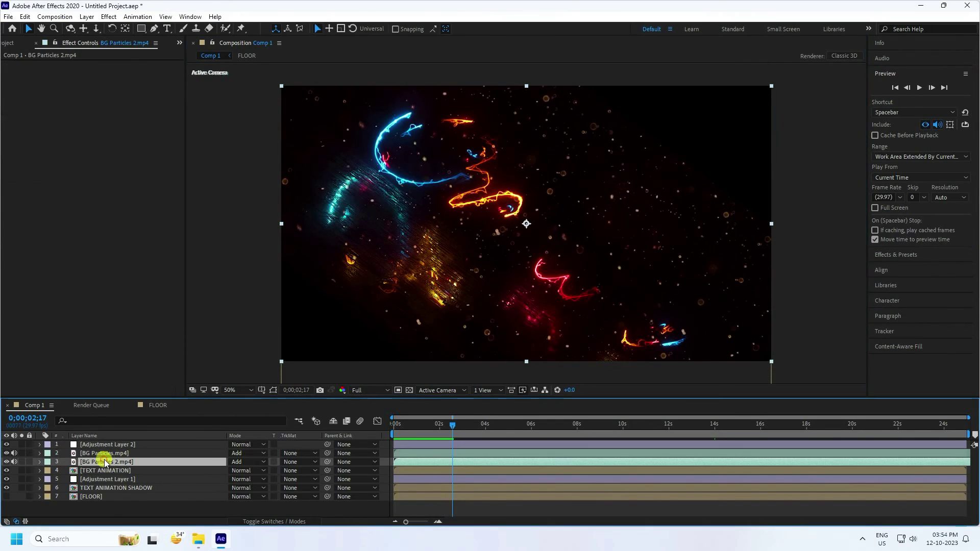
left_click(104, 456, "ctrl")
left_click_drag(103, 452, 105, 446)
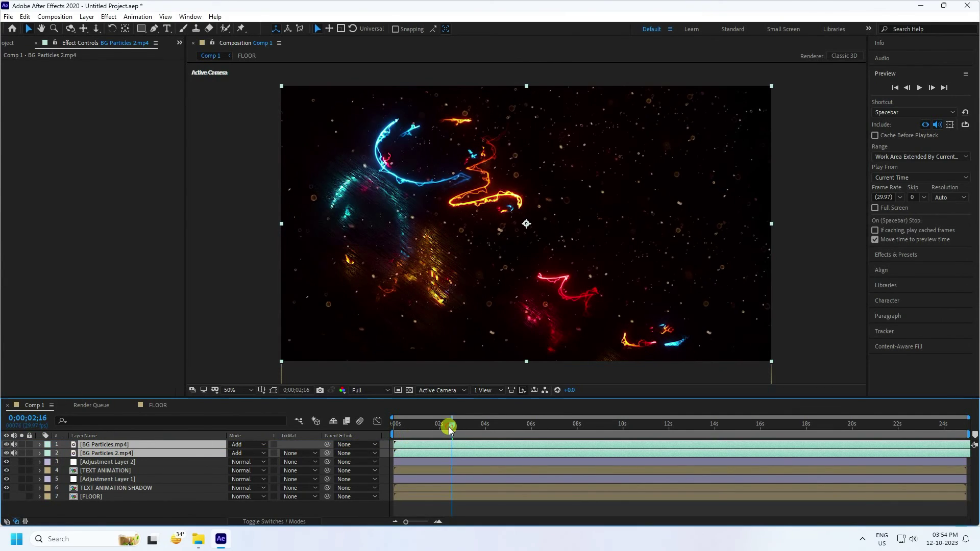
Return to the start of Comp 1 and play back the finished animation in an enlarged composition view.
left_click_drag(451, 431, 299, 462)
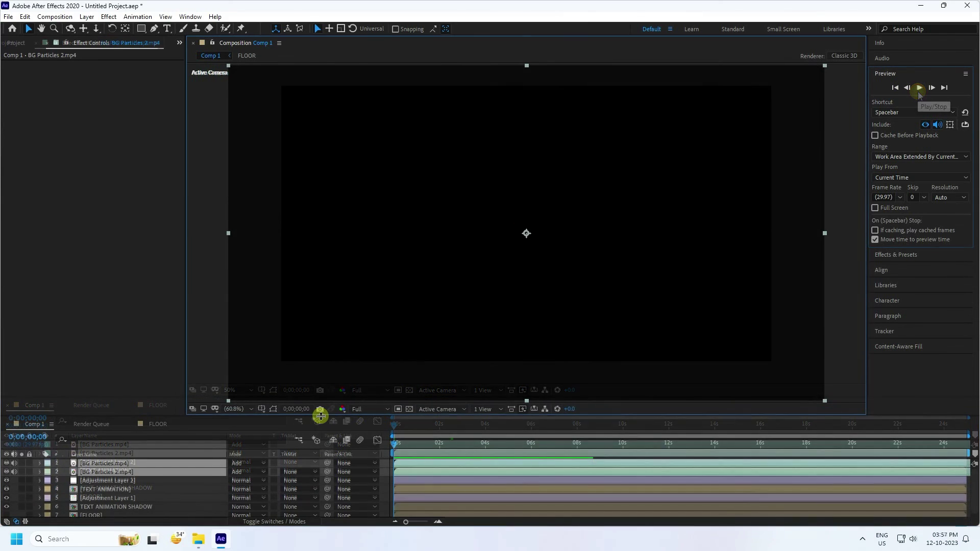
left_click(964, 113)
left_click(919, 89)
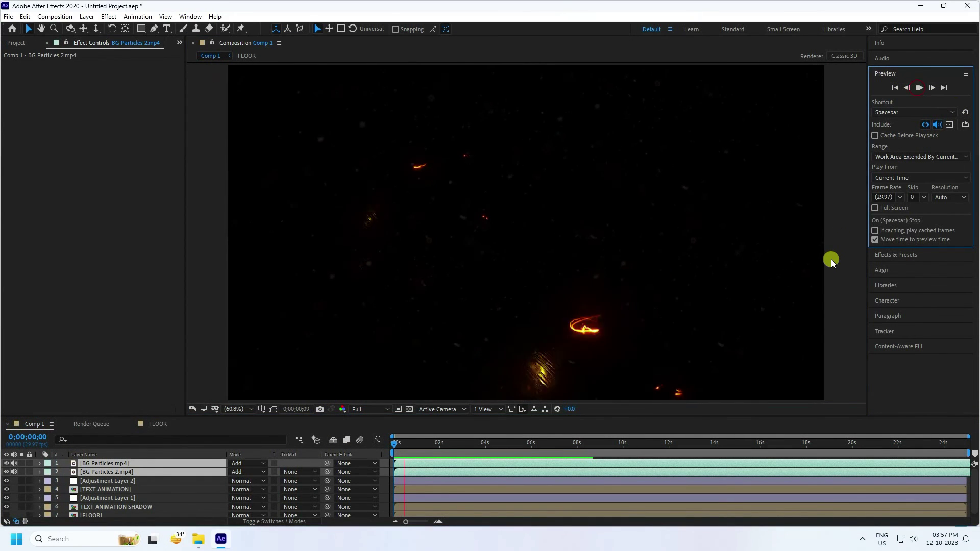